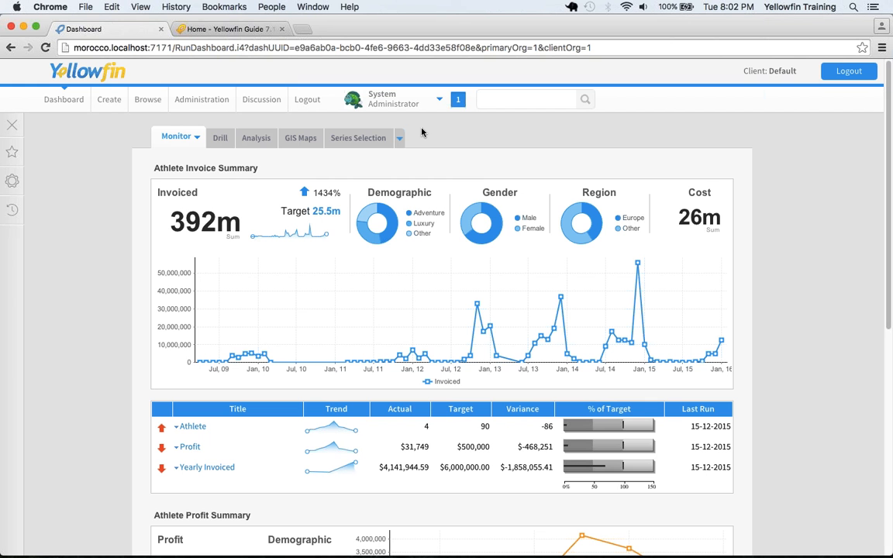
# Step: Start creating a new report using the Drag and Drop Builder
pyautogui.click(106, 104)
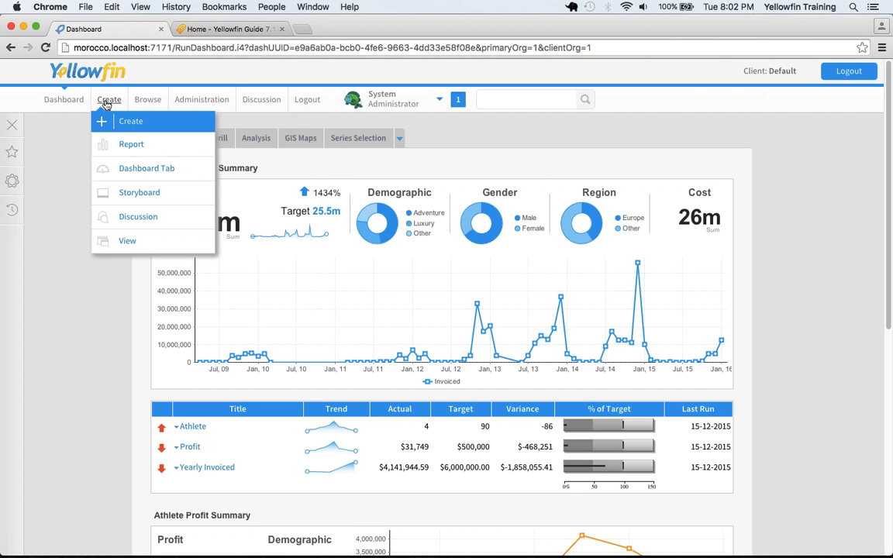
pyautogui.click(153, 148)
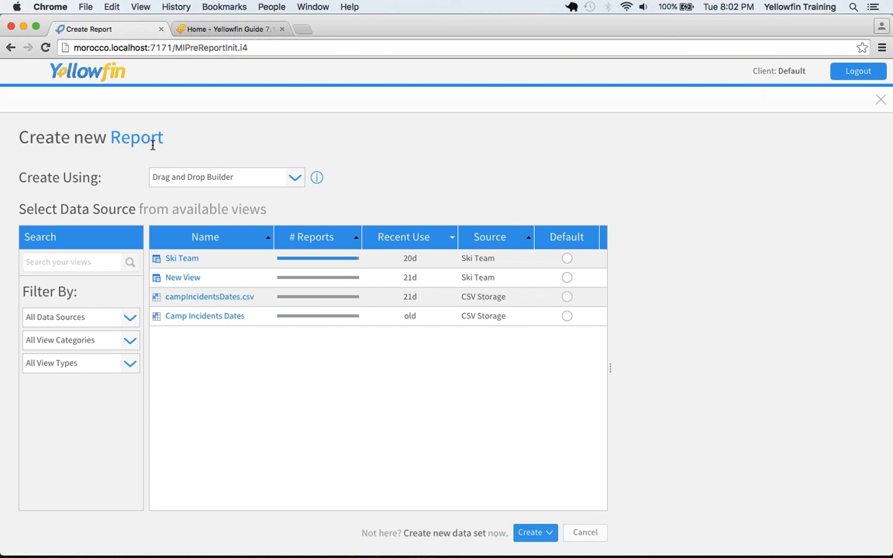
pyautogui.click(278, 180)
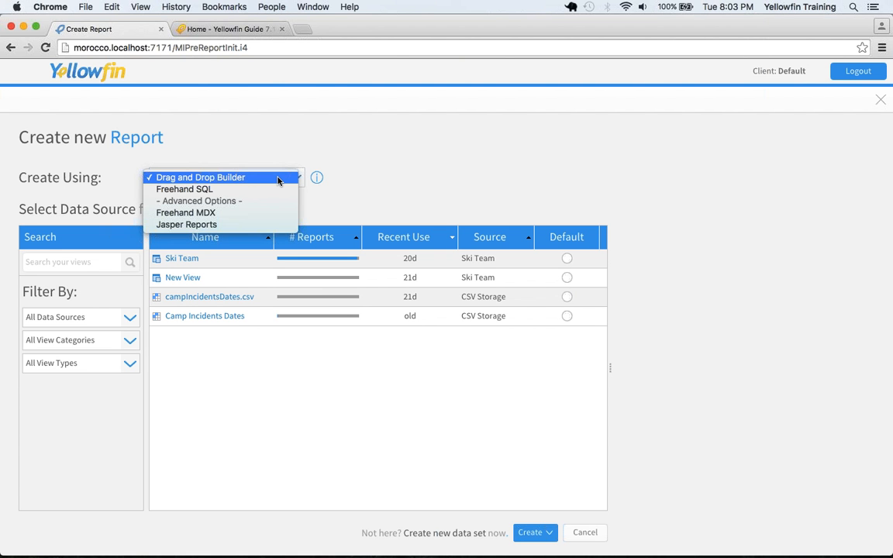
pyautogui.click(278, 181)
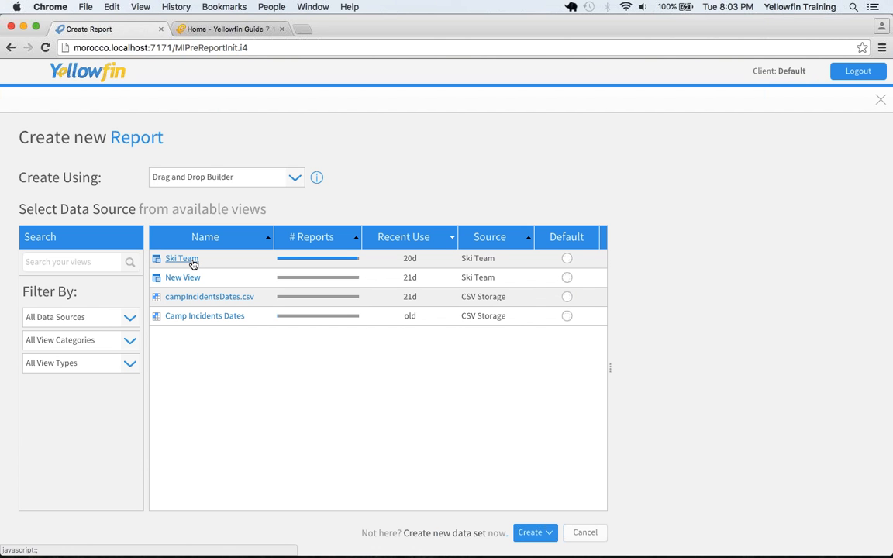
# Step: Review the Ski Team view's details and field list, and select that view as the report's data source
pyautogui.moveTo(193, 264)
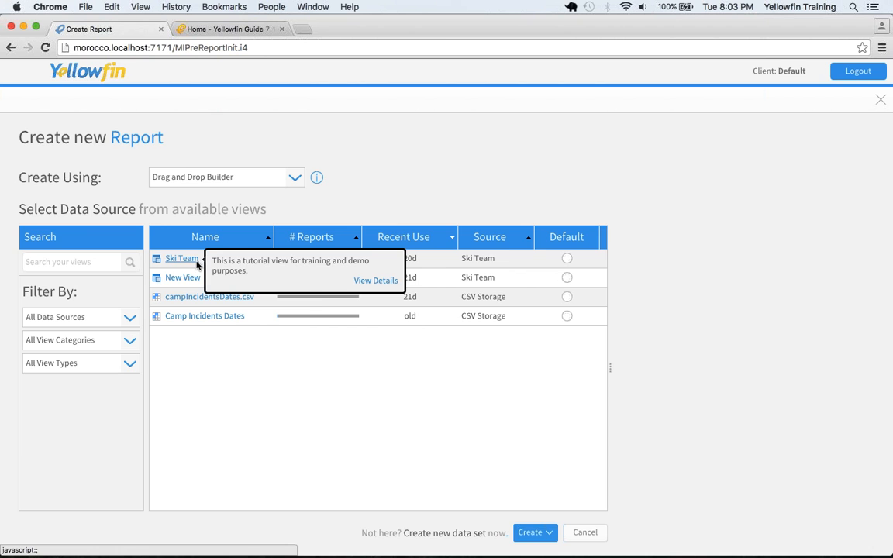
pyautogui.click(369, 284)
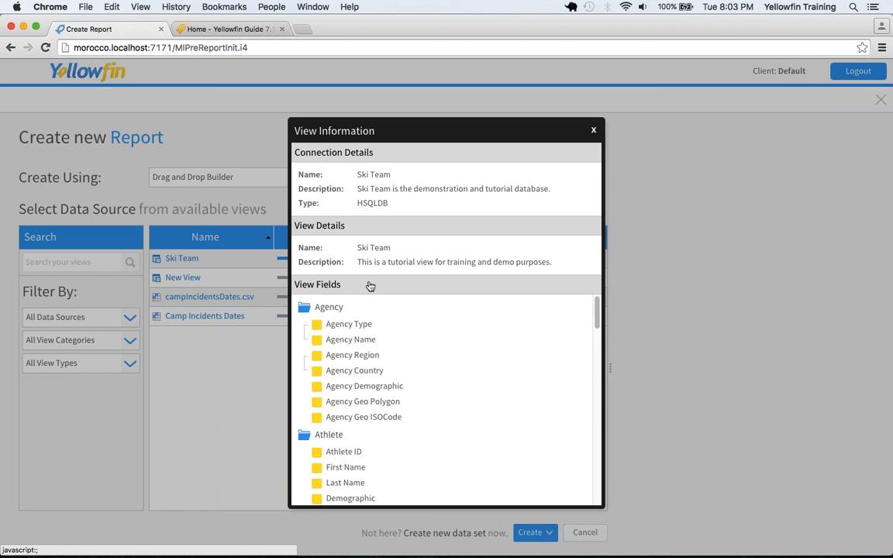
pyautogui.scroll(-10, 368, 285)
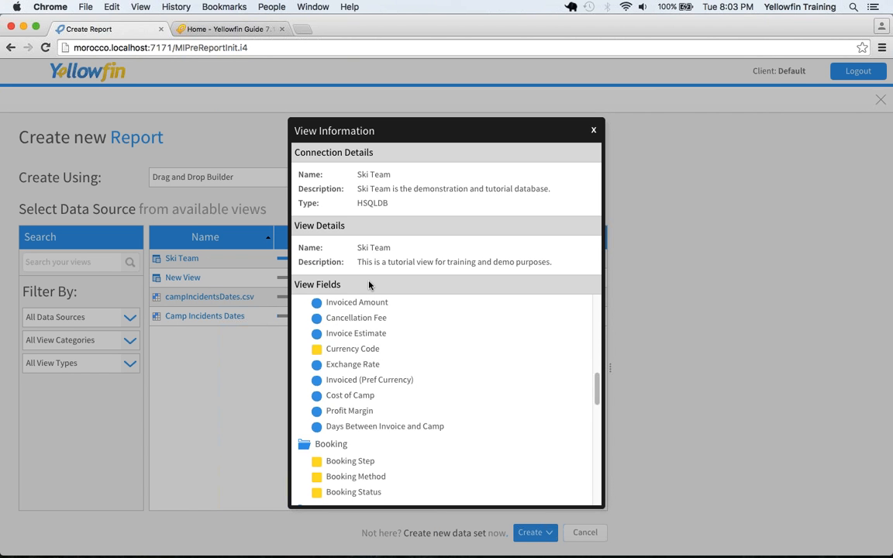
pyautogui.scroll(-3, 369, 285)
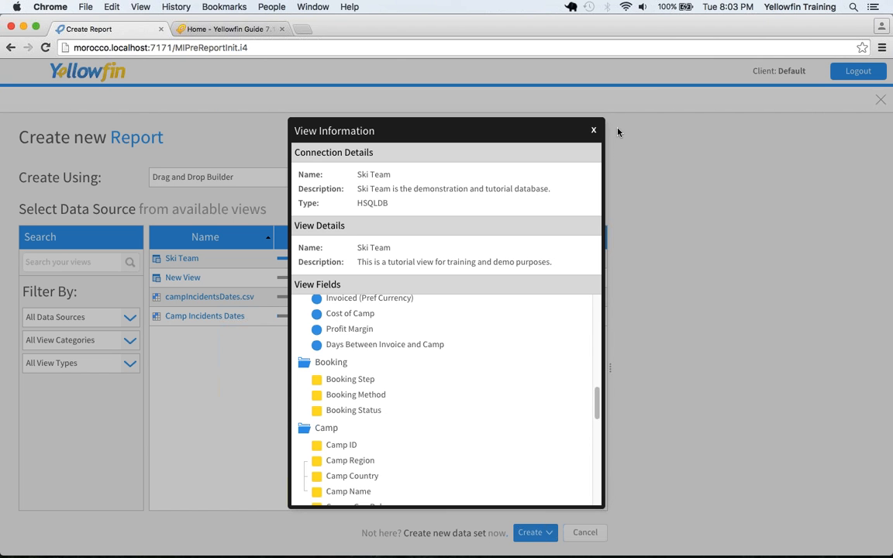
pyautogui.click(594, 130)
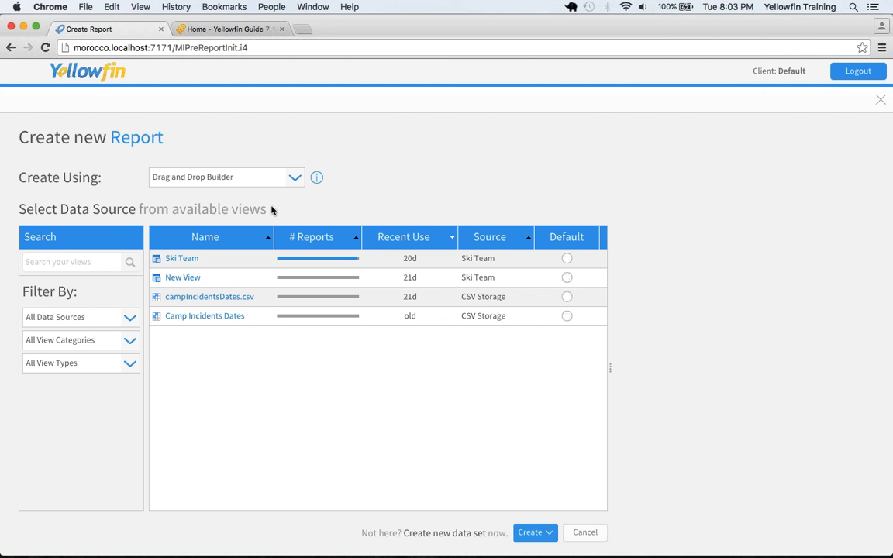
pyautogui.moveTo(192, 268)
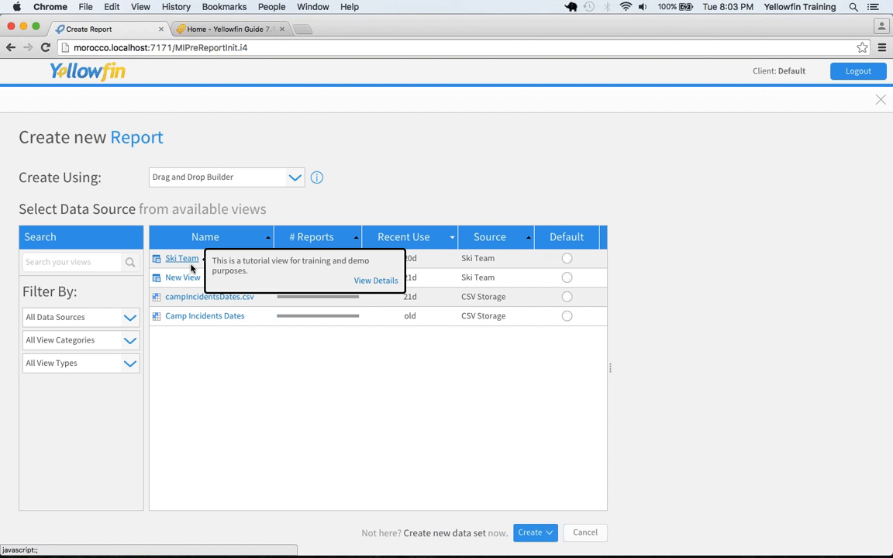
pyautogui.click(191, 265)
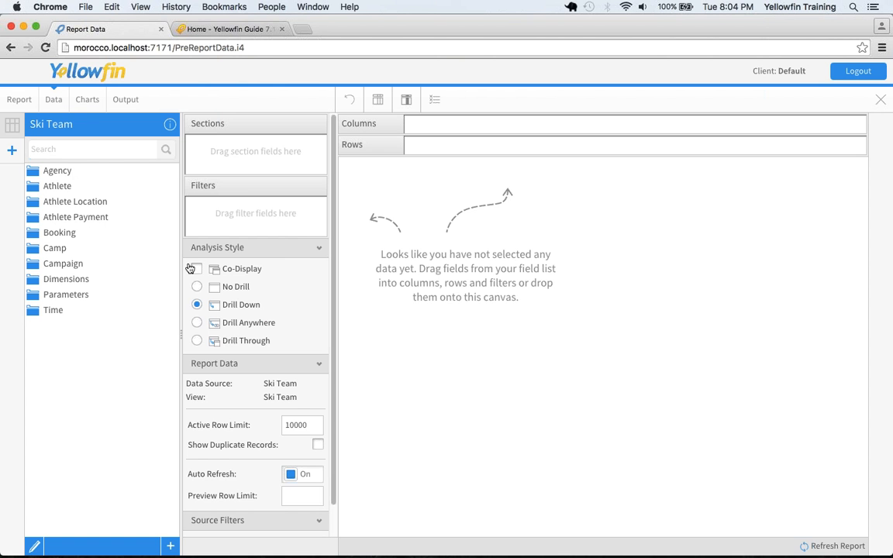
# Step: Add Year from Time and Invoiced Amount from Athlete Payment as report columns, and set the analysis style to No Drill
pyautogui.click(36, 312)
pyautogui.click(38, 219)
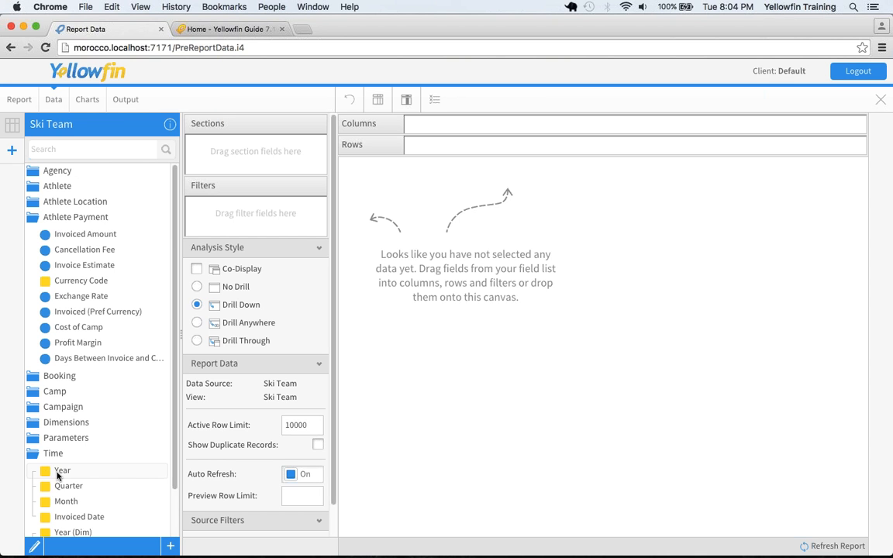
pyautogui.moveTo(56, 476); pyautogui.dragTo(439, 191)
pyautogui.moveTo(85, 234); pyautogui.dragTo(445, 263)
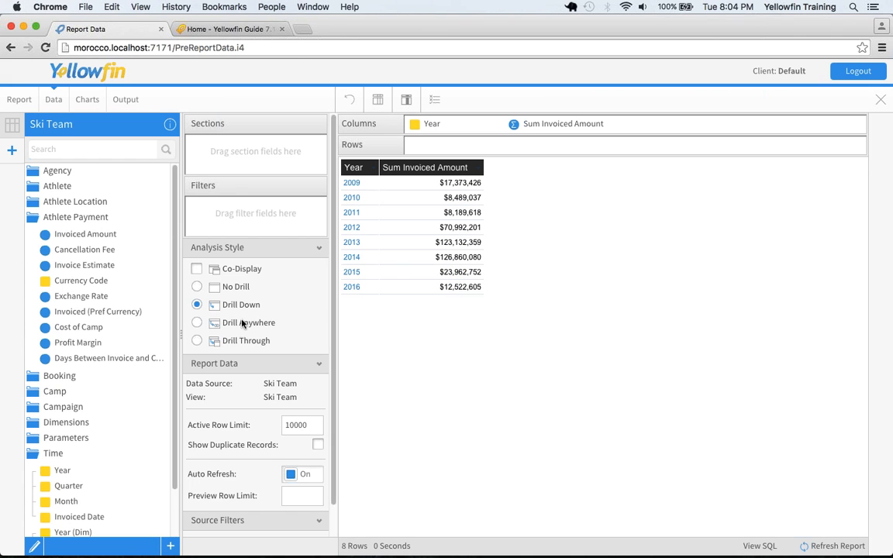
pyautogui.click(209, 286)
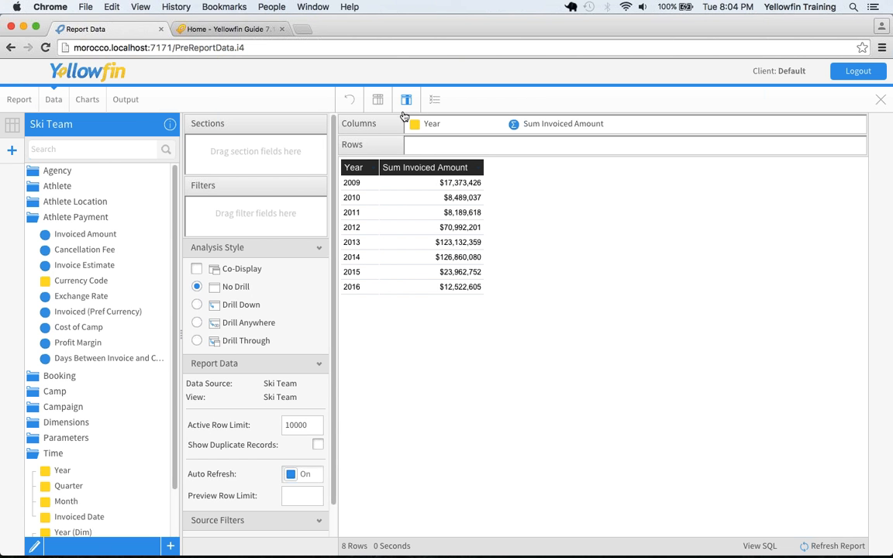
# Step: Switch the style of the report's column and row headings from default to custom in the report formatting
pyautogui.click(378, 99)
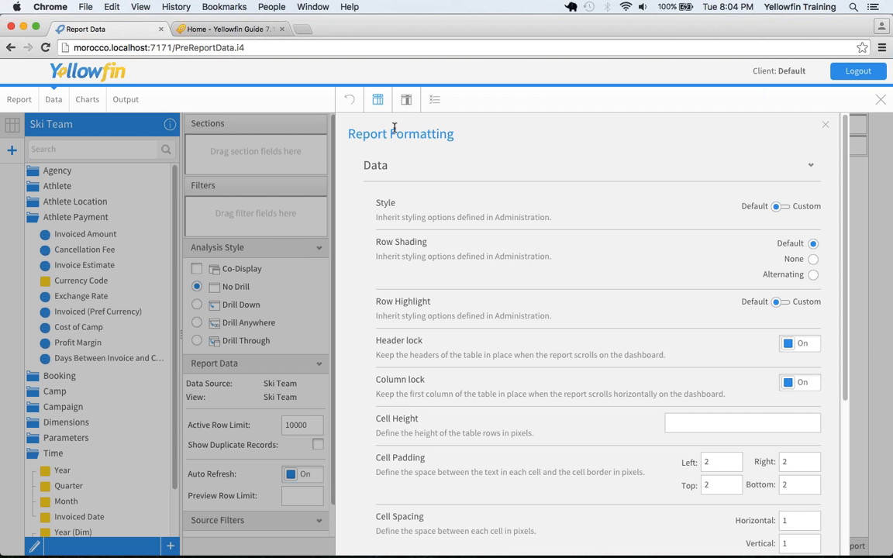
pyautogui.click(382, 168)
pyautogui.click(404, 199)
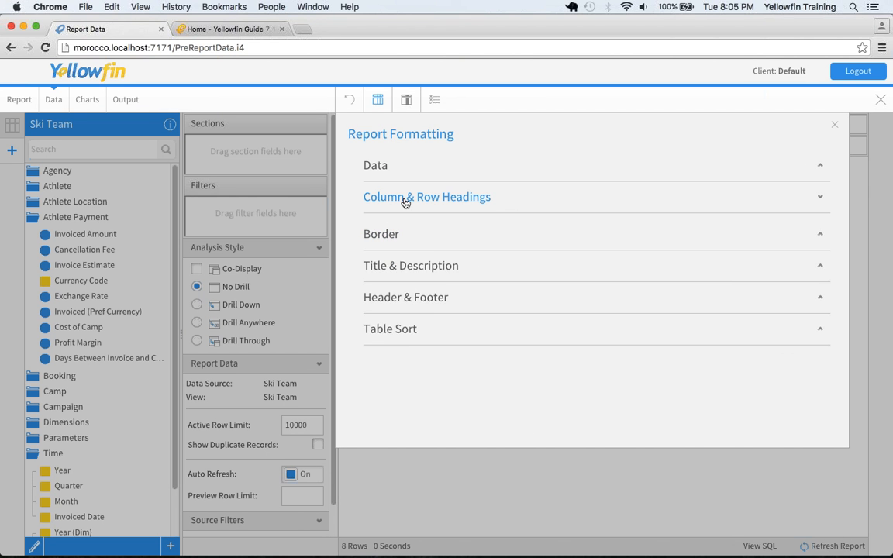
pyautogui.click(783, 238)
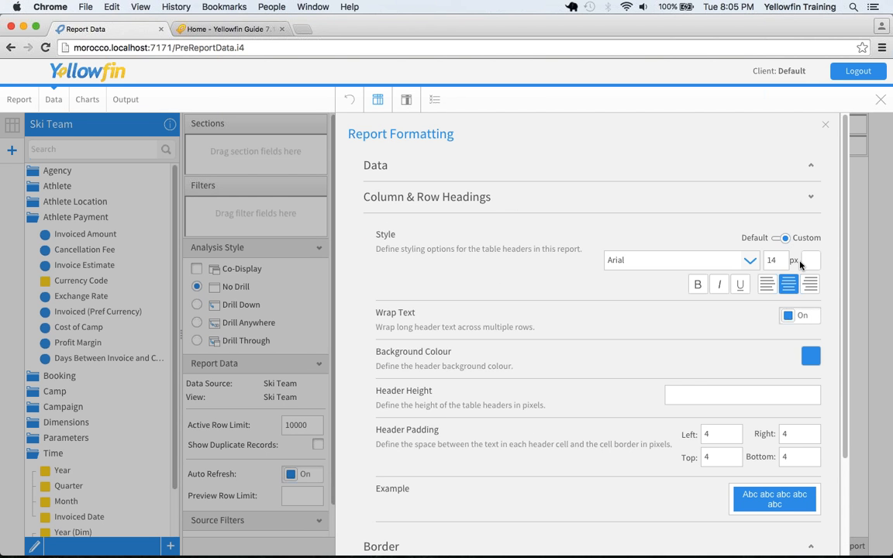
pyautogui.click(824, 125)
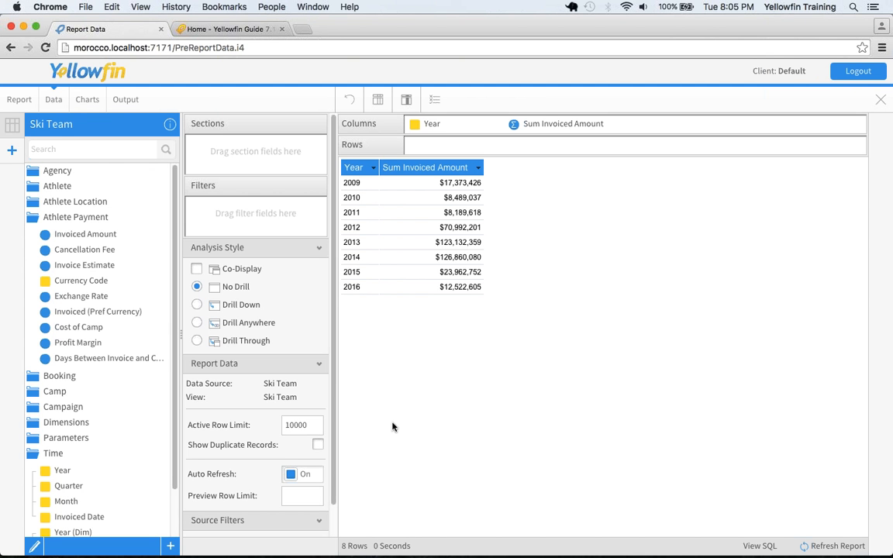
# Step: Add Age at Camp from the Athlete folder after Sum Invoiced Amount, and insert Demographic between Year and Sum Invoiced Amount
pyautogui.click(57, 186)
pyautogui.moveTo(74, 300); pyautogui.dragTo(527, 244)
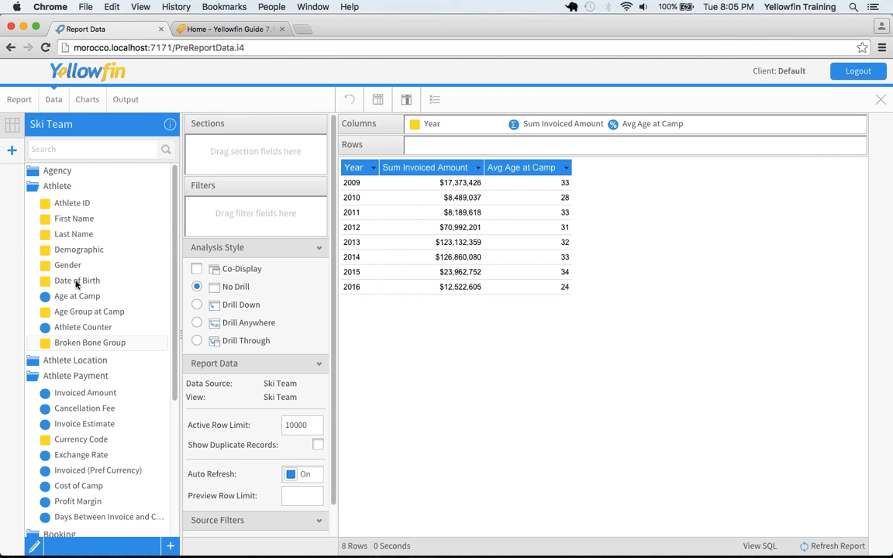
pyautogui.moveTo(76, 250); pyautogui.dragTo(374, 217)
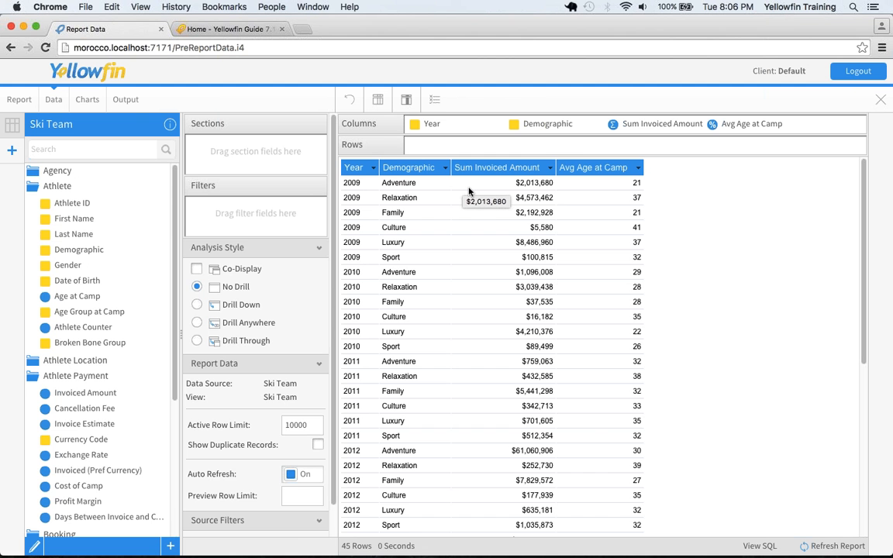
# Step: Examine the Sum Invoiced Amount column's available options, including its sort choices and column formatting settings
pyautogui.click(549, 168)
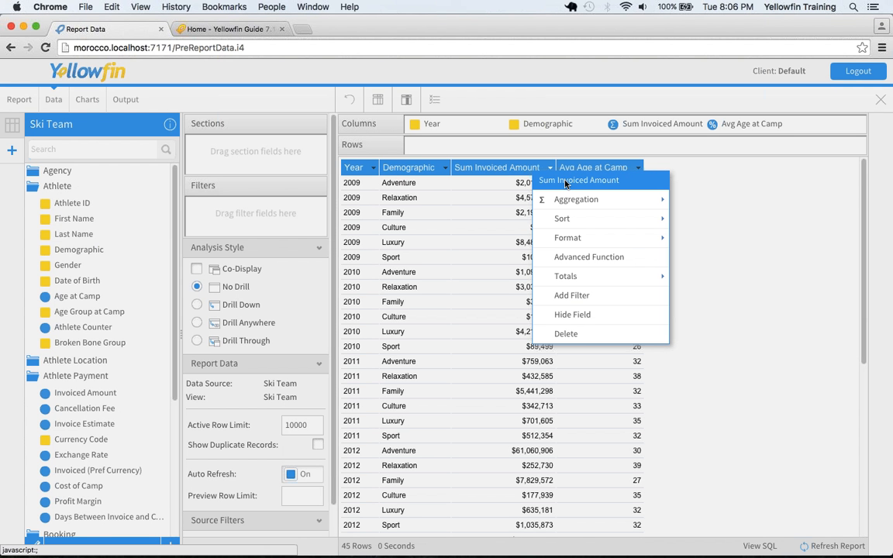
pyautogui.click(501, 243)
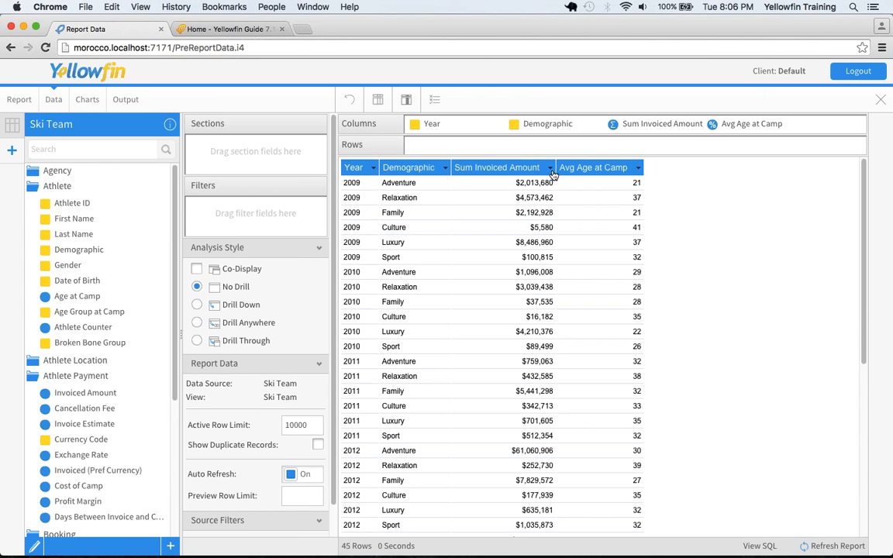
pyautogui.click(550, 169)
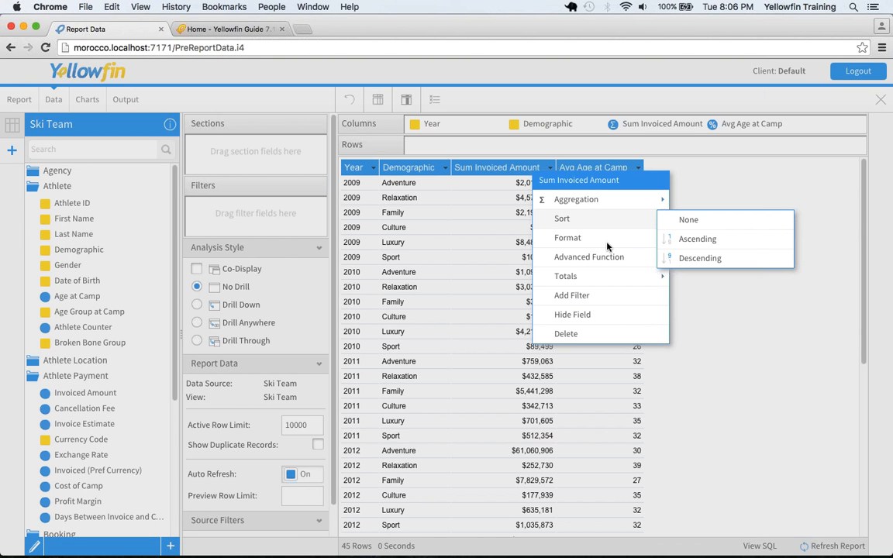
pyautogui.moveTo(608, 246)
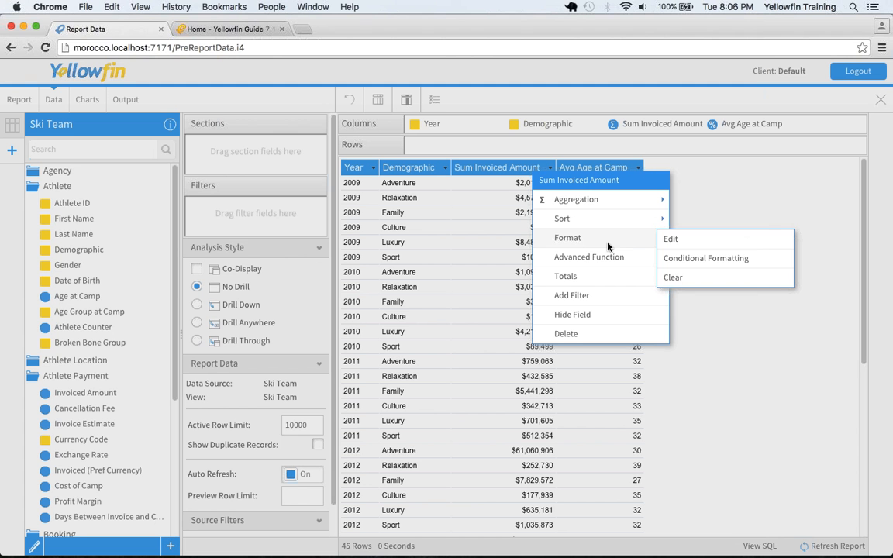
pyautogui.click(688, 240)
pyautogui.click(670, 240)
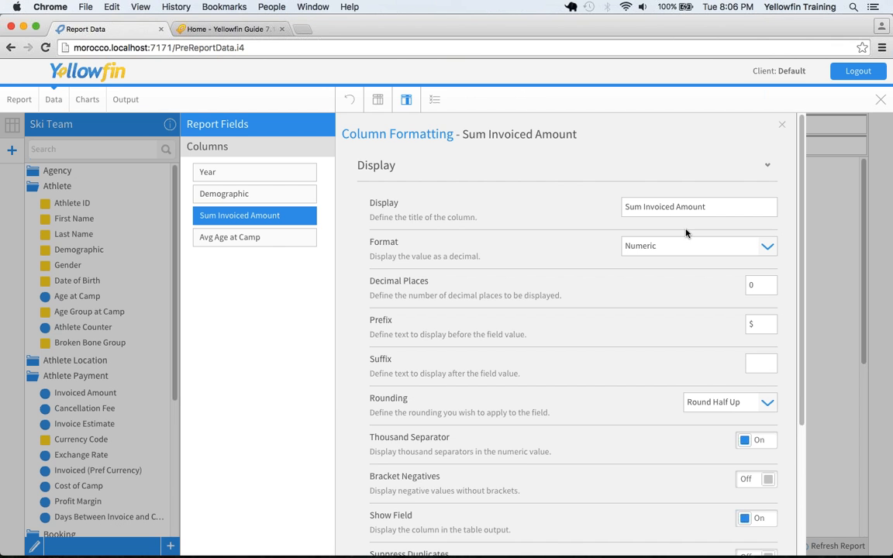
pyautogui.click(781, 124)
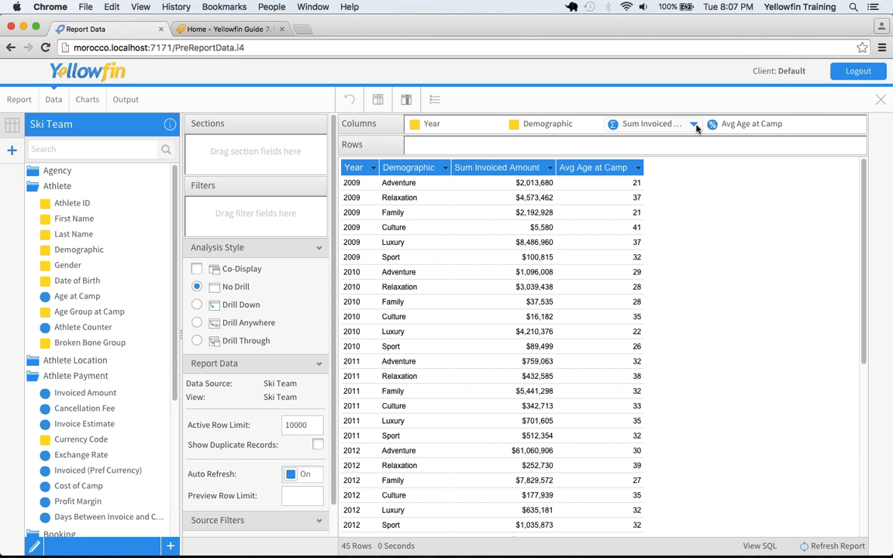
pyautogui.click(695, 126)
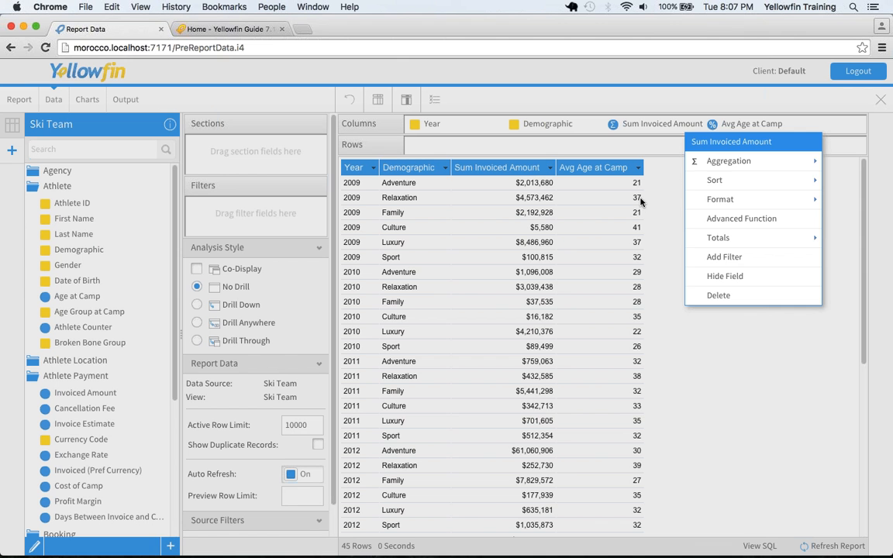
pyautogui.click(598, 285)
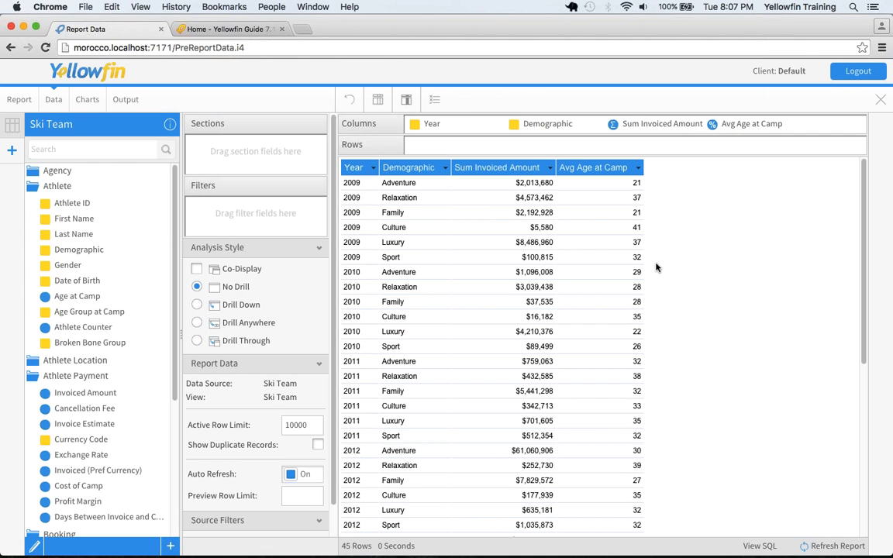
# Step: Set the display title of the Sum Invoiced Amount column to "Sales" in the column formatting
pyautogui.click(405, 99)
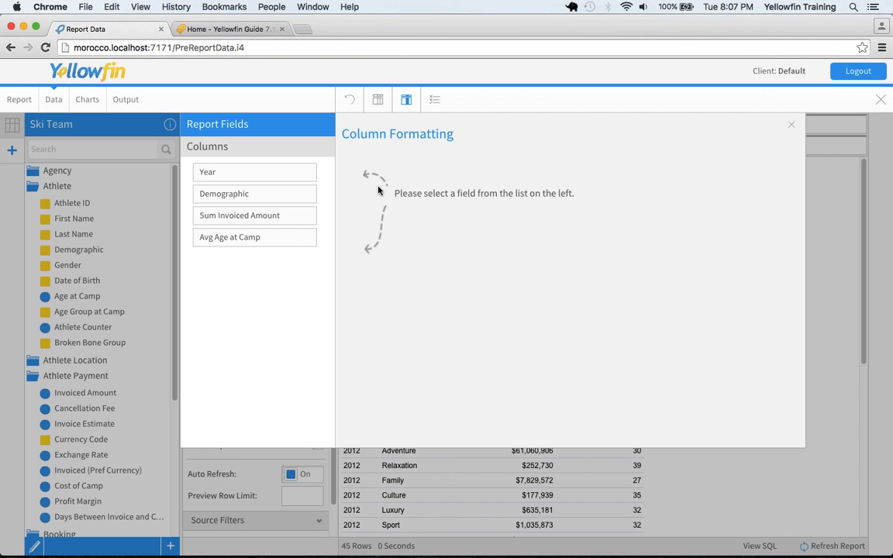
pyautogui.click(293, 218)
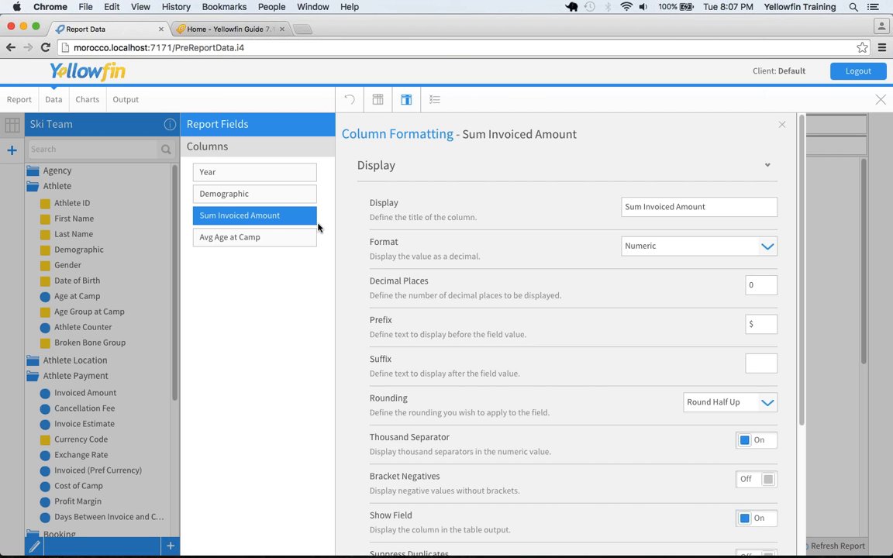
pyautogui.click(454, 163)
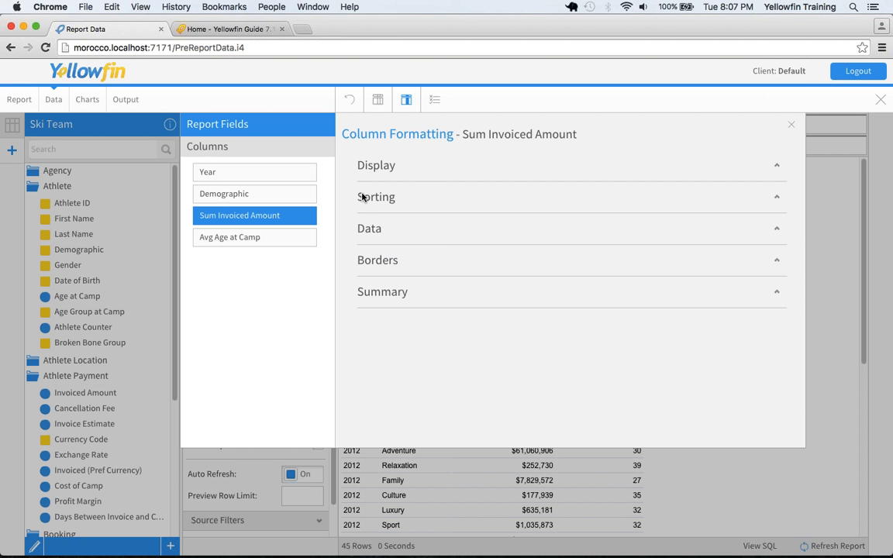
pyautogui.click(390, 165)
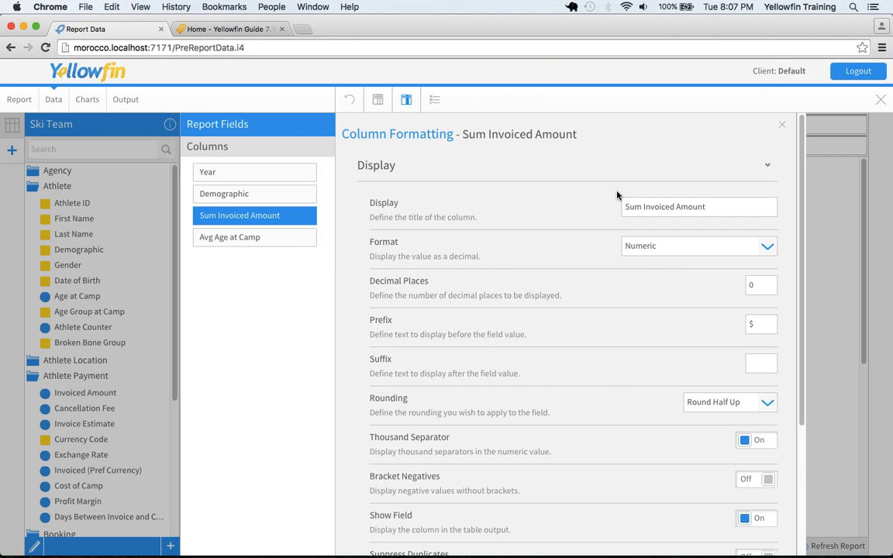
pyautogui.tripleClick(635, 206)
pyautogui.write('Sales')
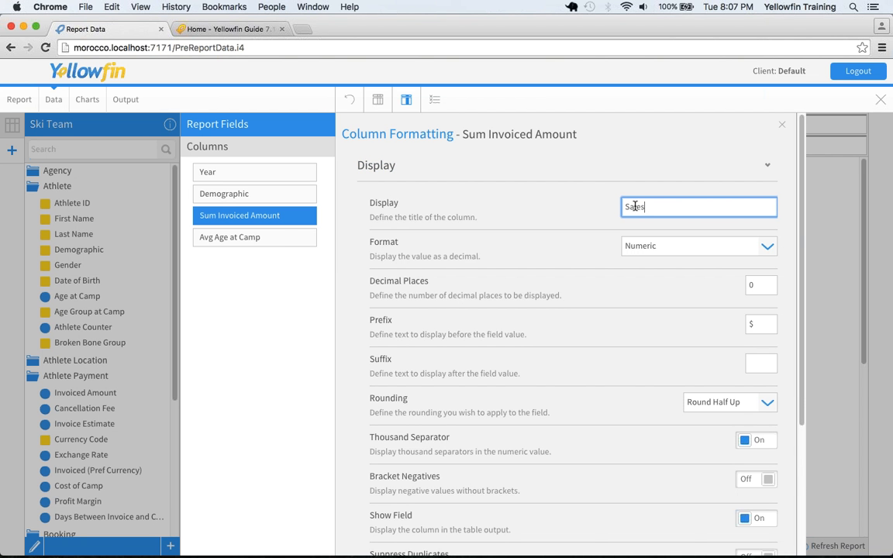
# Step: Shorten the display title of the Avg Age at Camp column to "Avg Age"
pyautogui.click(258, 241)
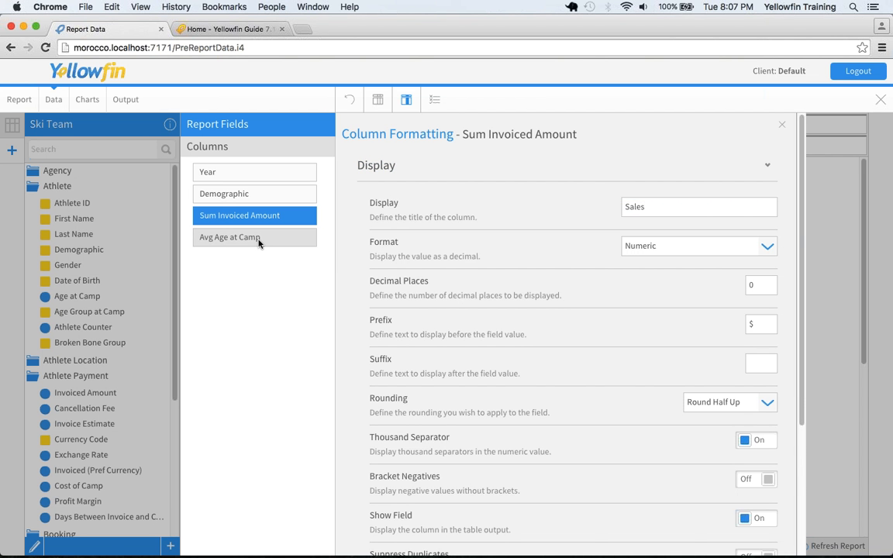
pyautogui.moveTo(653, 207); pyautogui.dragTo(715, 215)
pyautogui.press('BackSpace')
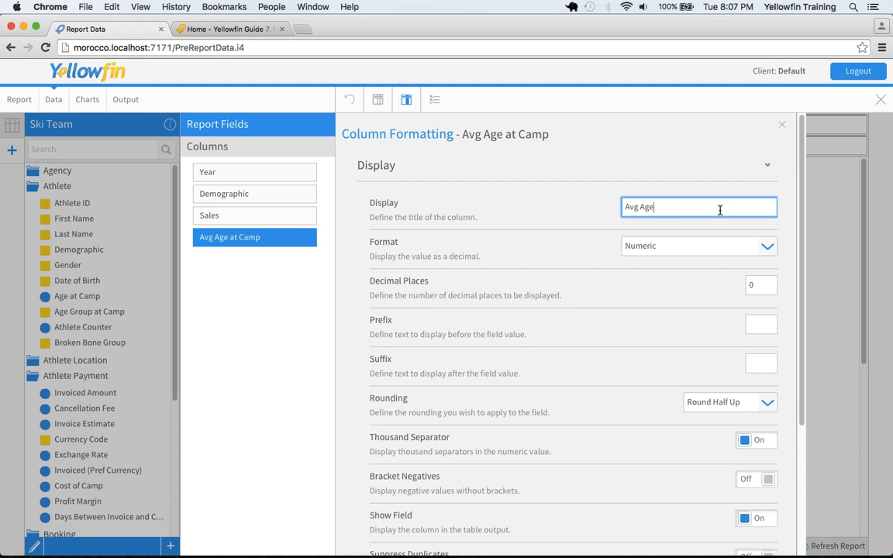
# Step: Close the Avg Age column formatting and look through all rows of the report preview
pyautogui.click(781, 124)
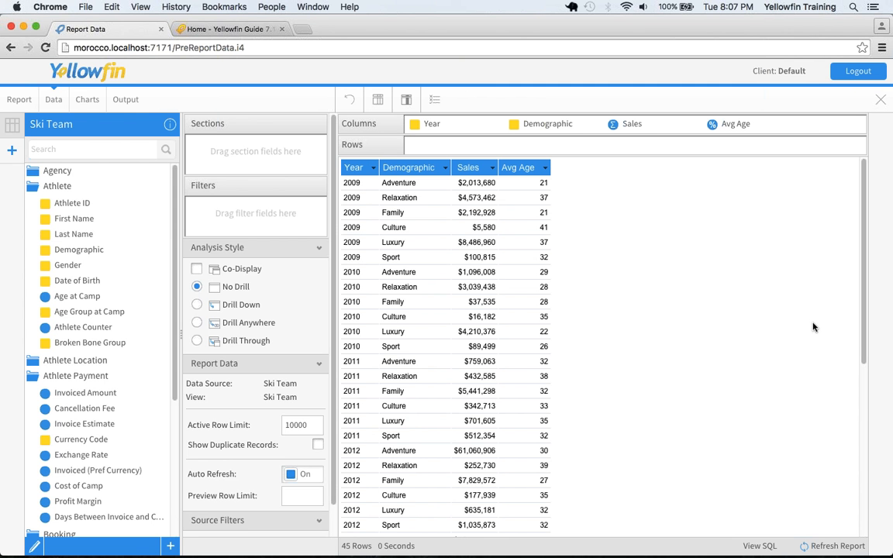
pyautogui.scroll(-8, 813, 327)
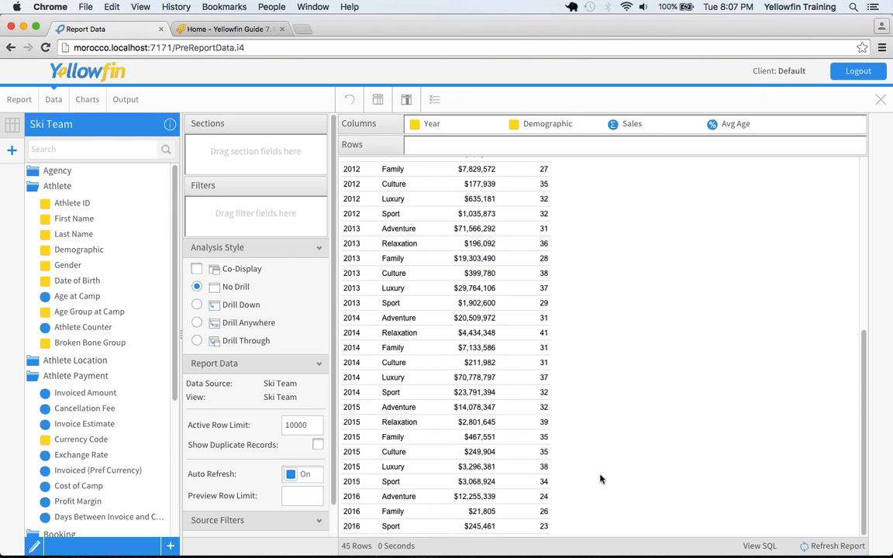
pyautogui.scroll(1, 601, 478)
pyautogui.scroll(10, 599, 479)
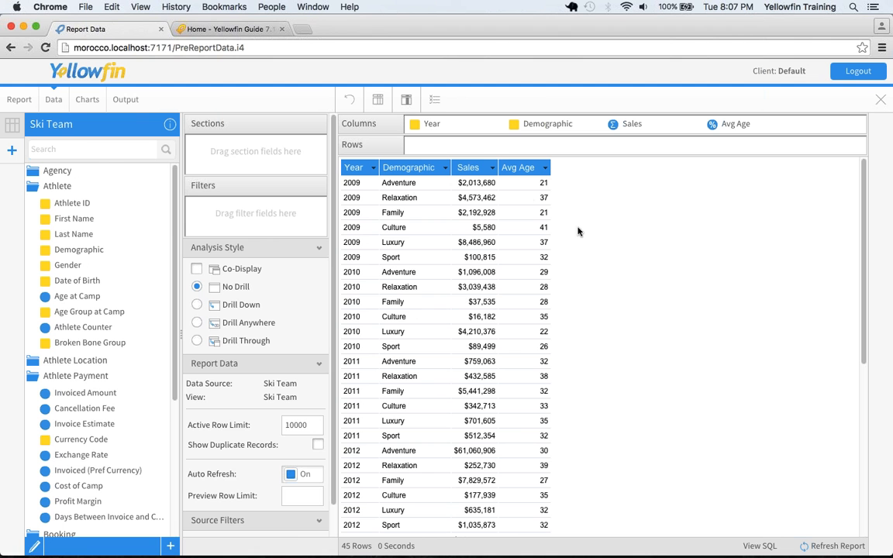
pyautogui.click(492, 168)
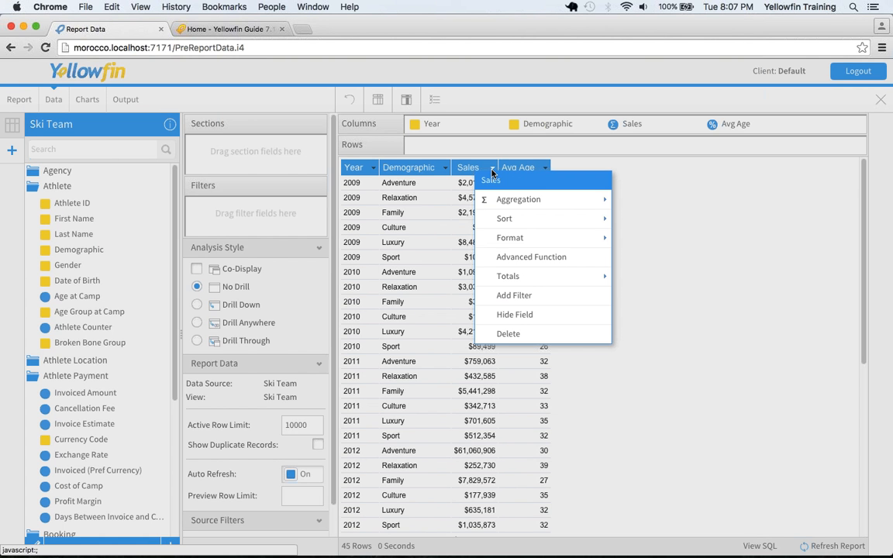
pyautogui.moveTo(532, 285)
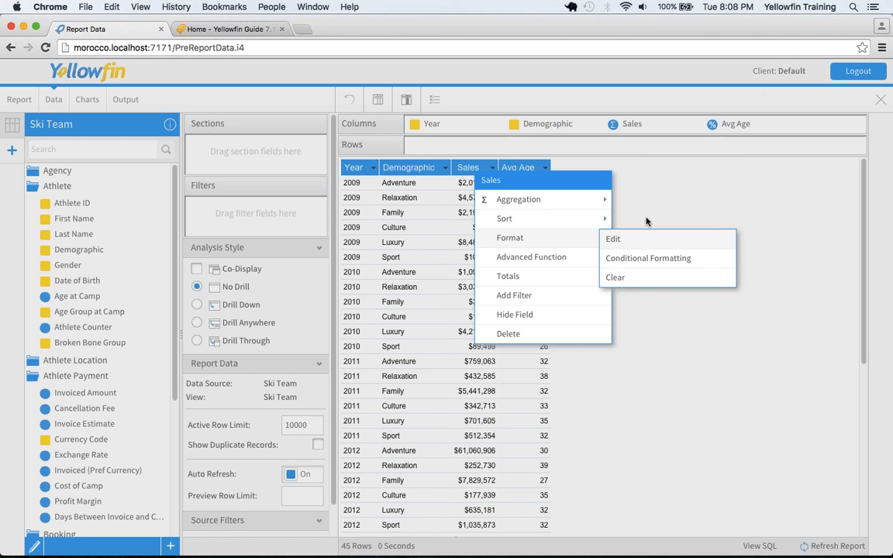
pyautogui.click(666, 205)
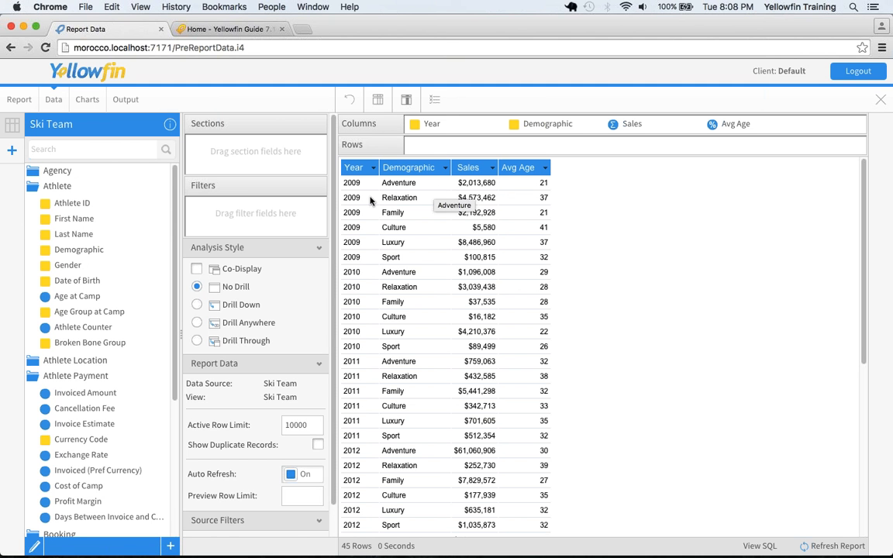
# Step: Add a Sum total to the Sales column and check the total row beneath the table
pyautogui.click(491, 168)
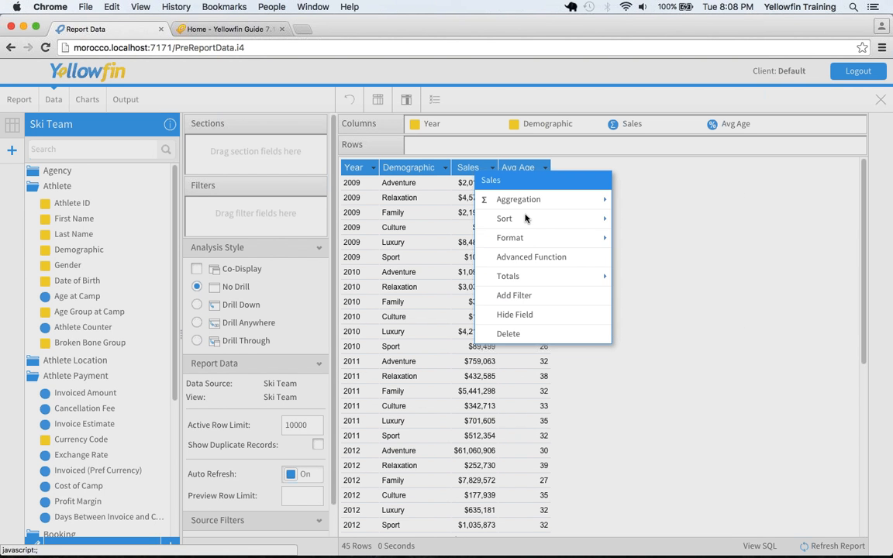
pyautogui.moveTo(529, 283)
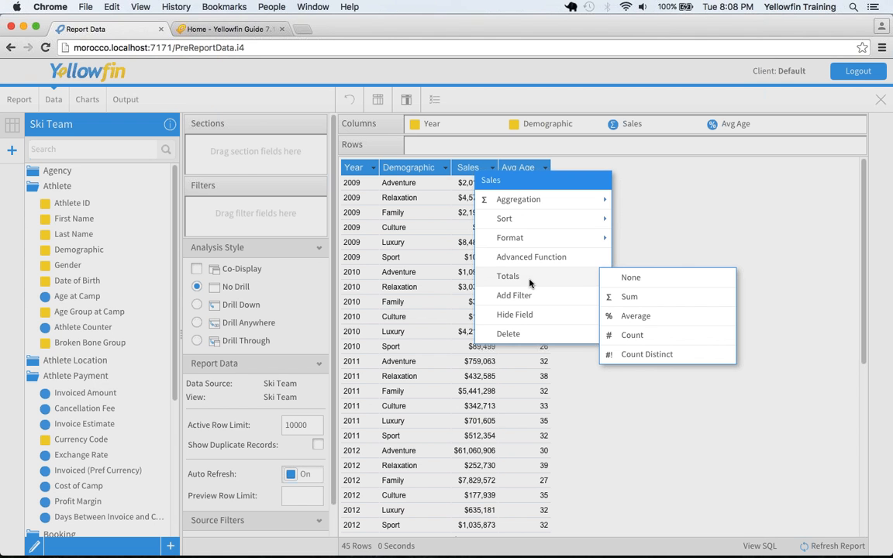
pyautogui.click(664, 303)
pyautogui.scroll(-10, 704, 342)
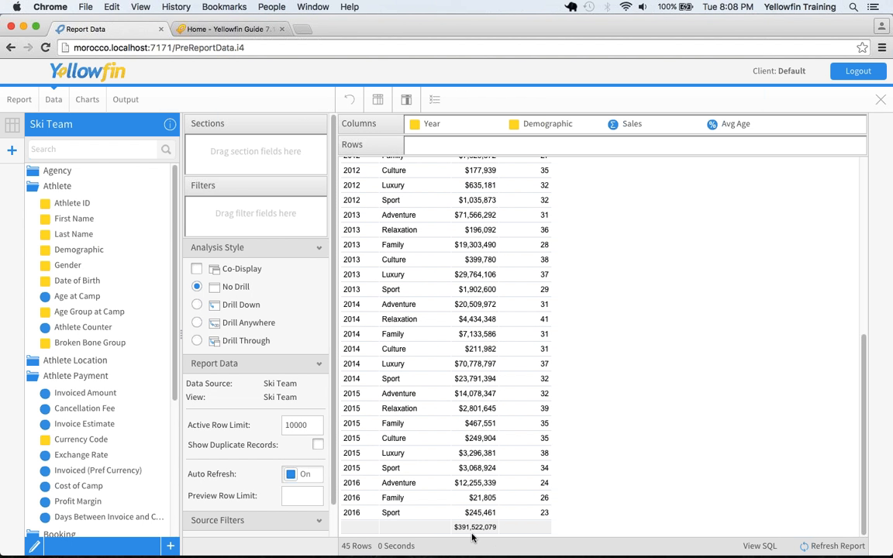
pyautogui.scroll(10, 632, 418)
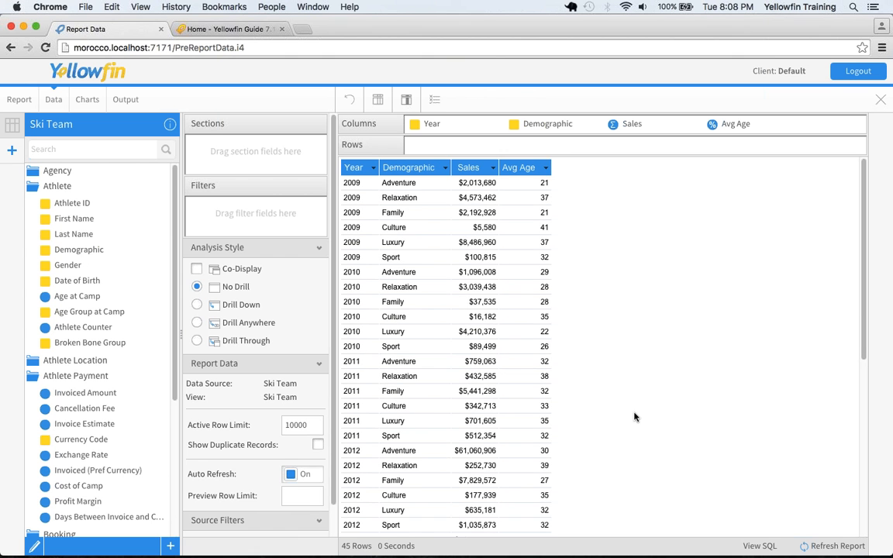
# Step: Add an Average total to the Avg Age column and check it in the total row
pyautogui.click(545, 167)
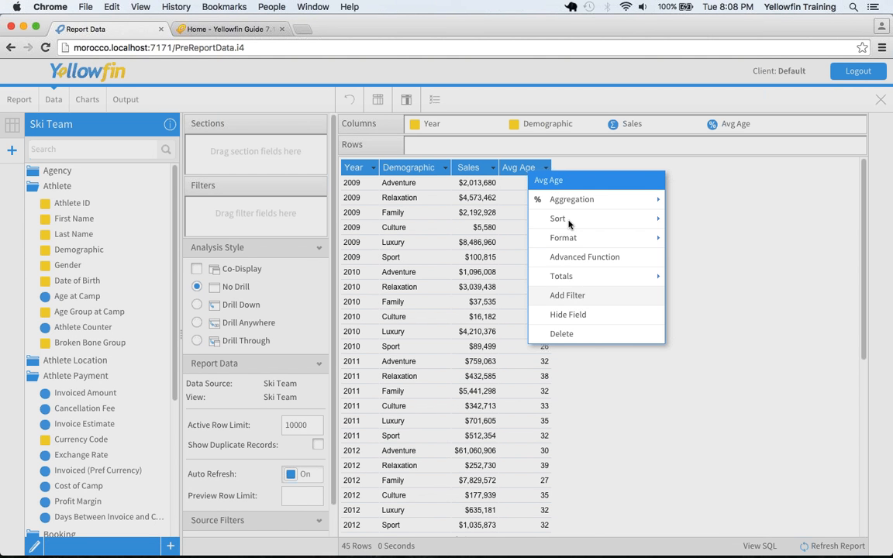
pyautogui.moveTo(640, 280)
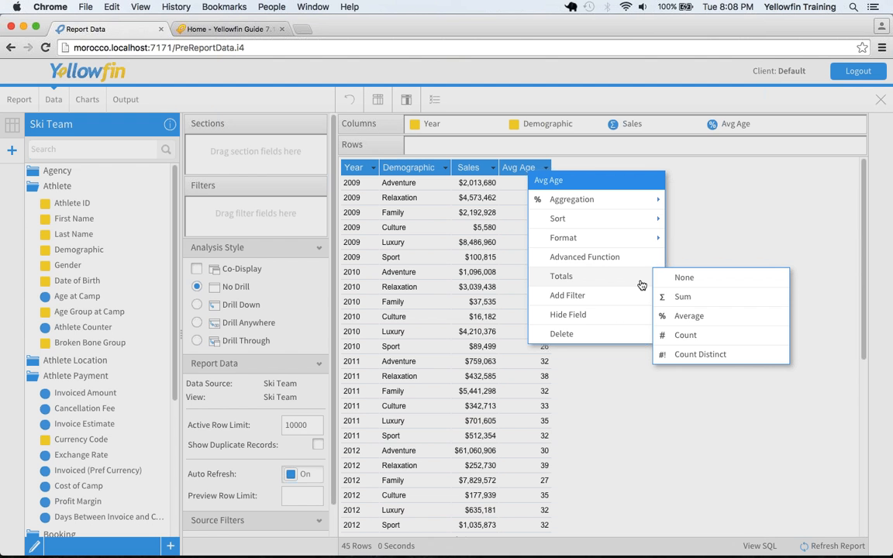
pyautogui.click(721, 315)
pyautogui.scroll(-5, 683, 406)
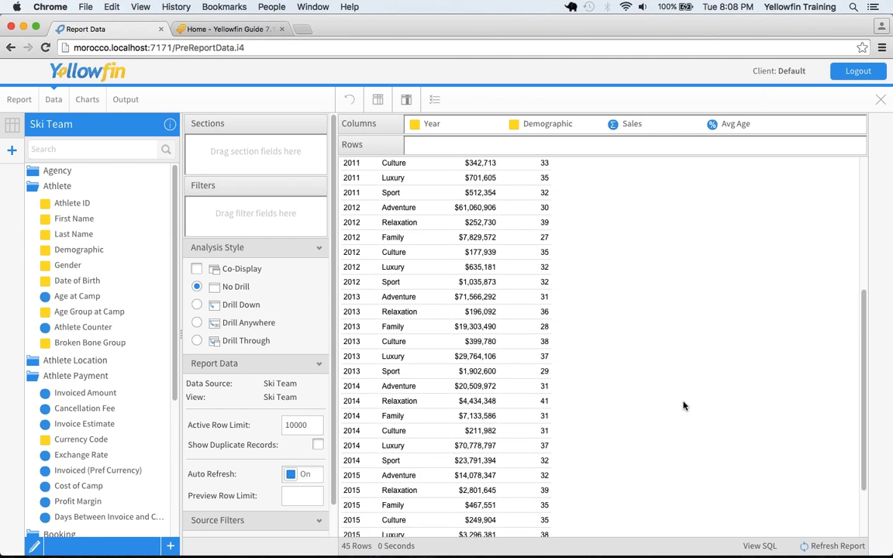
pyautogui.scroll(-3, 684, 406)
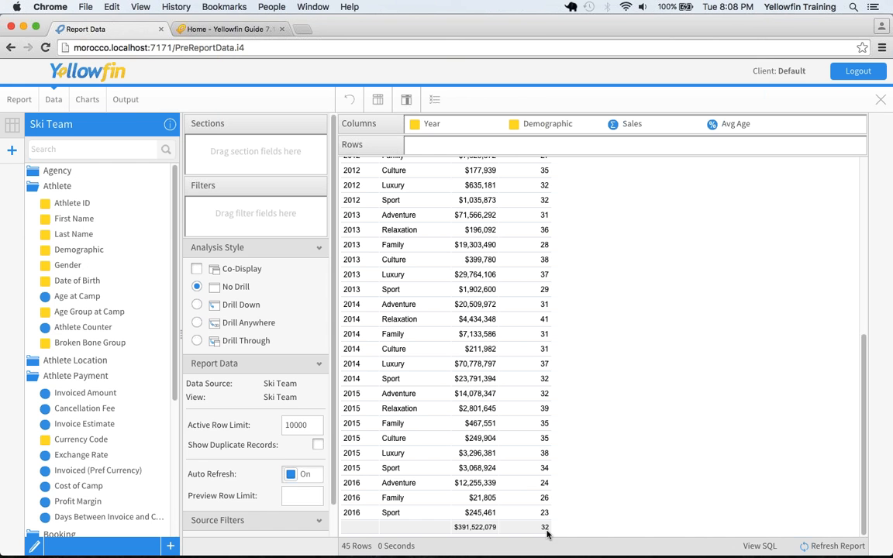
pyautogui.scroll(8, 570, 270)
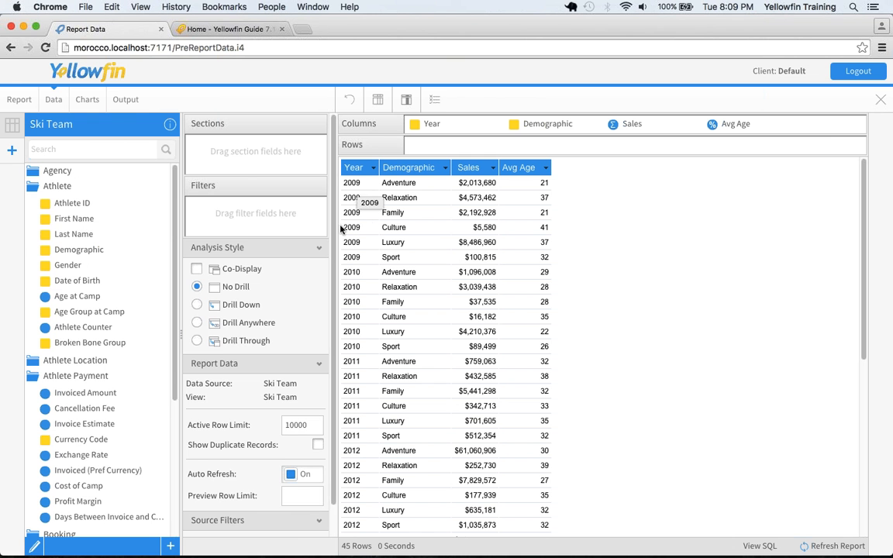
# Step: Turn on Suppress Duplicates for the Year column in its column formatting
pyautogui.click(358, 168)
pyautogui.moveTo(418, 238)
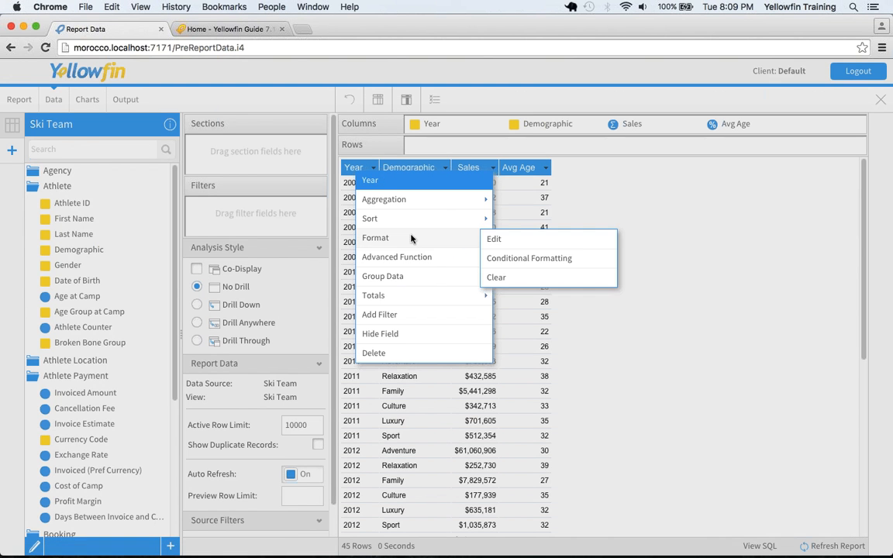
pyautogui.click(518, 242)
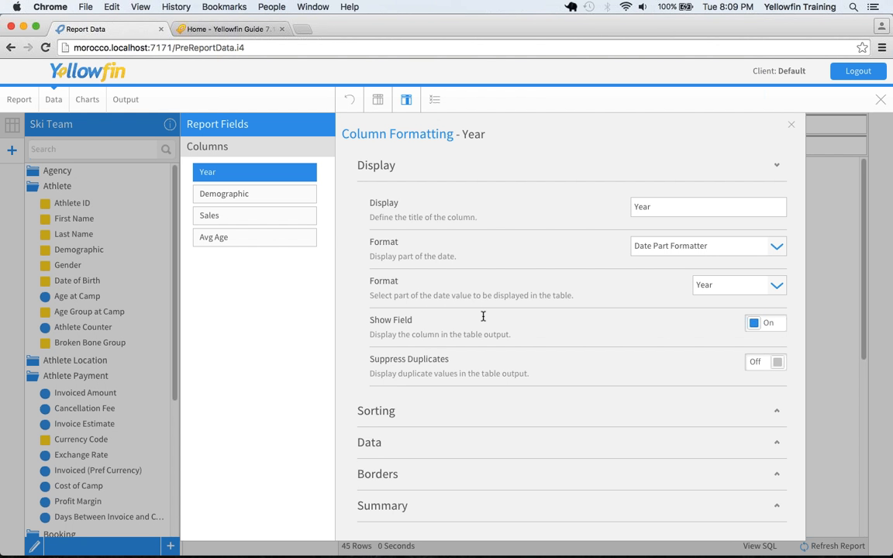
pyautogui.click(757, 364)
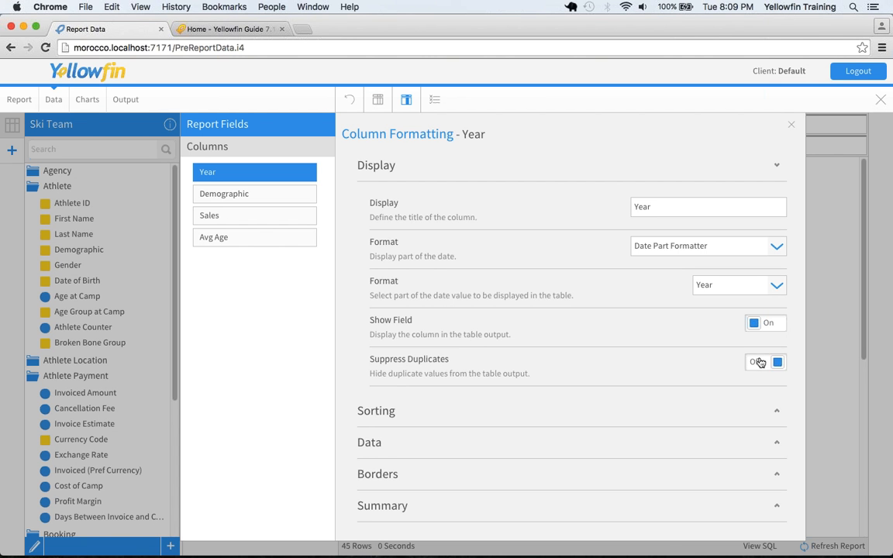
pyautogui.click(791, 126)
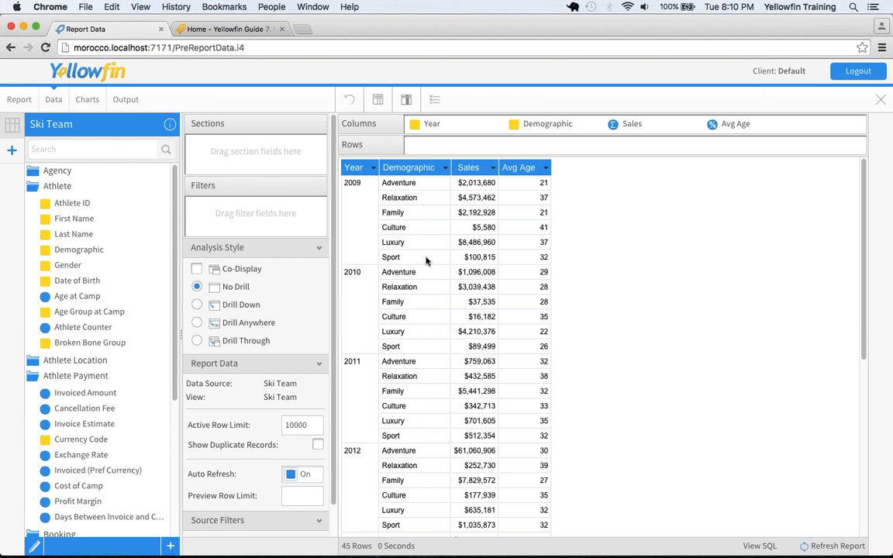
# Step: Turn on Sub Total in the Year column's summary formatting, keeping its total aggregation at None
pyautogui.click(373, 170)
pyautogui.moveTo(376, 232)
pyautogui.click(503, 234)
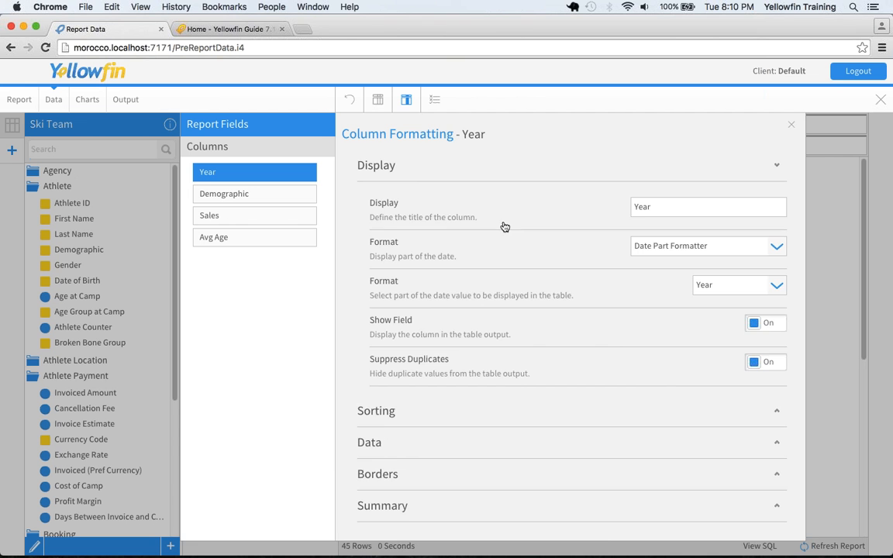
pyautogui.click(361, 160)
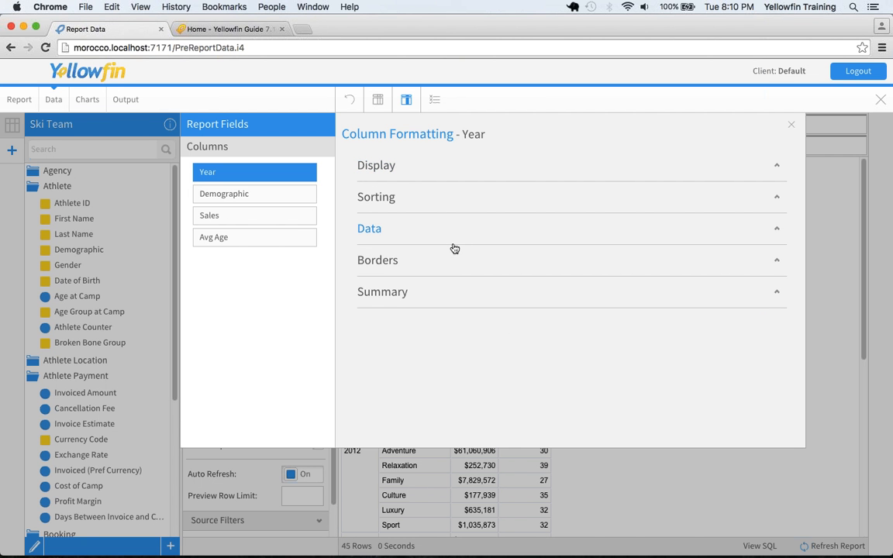
pyautogui.click(395, 299)
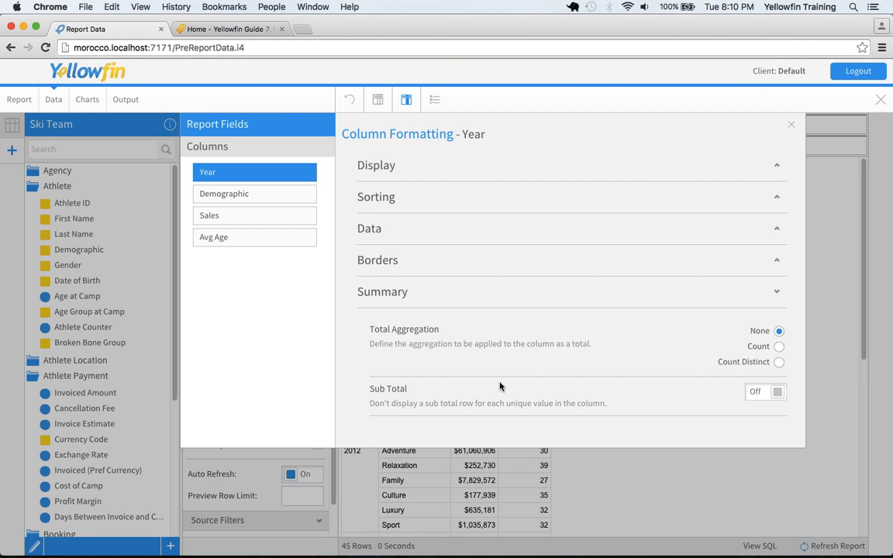
pyautogui.click(760, 393)
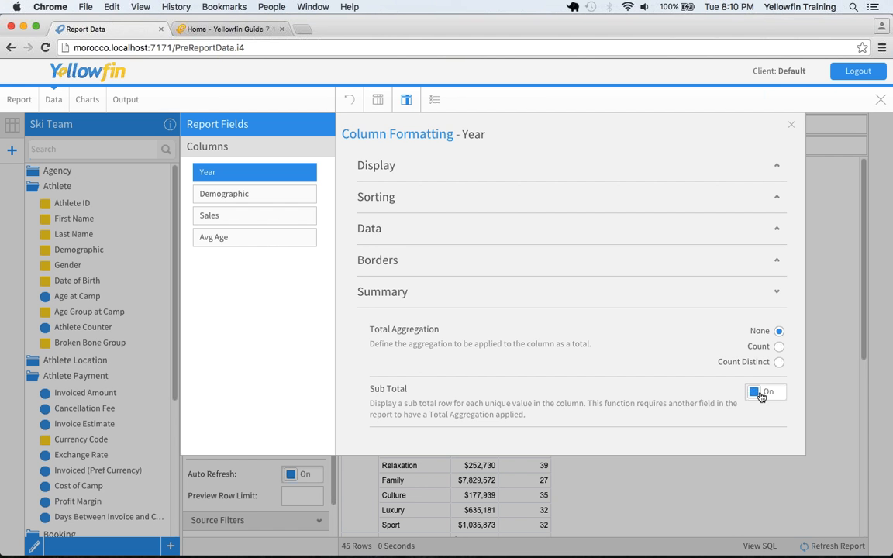
pyautogui.click(791, 125)
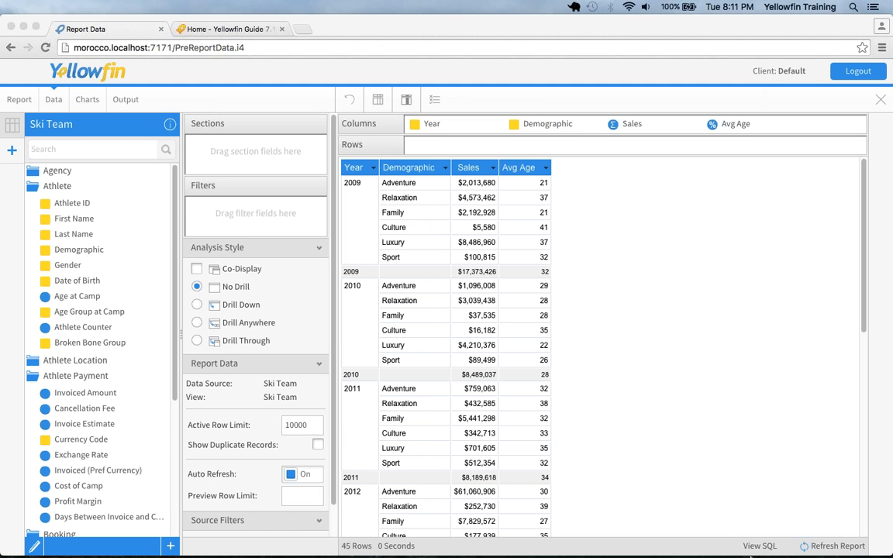
# Step: View the SQL statement behind the report and close it again
pyautogui.click(733, 549)
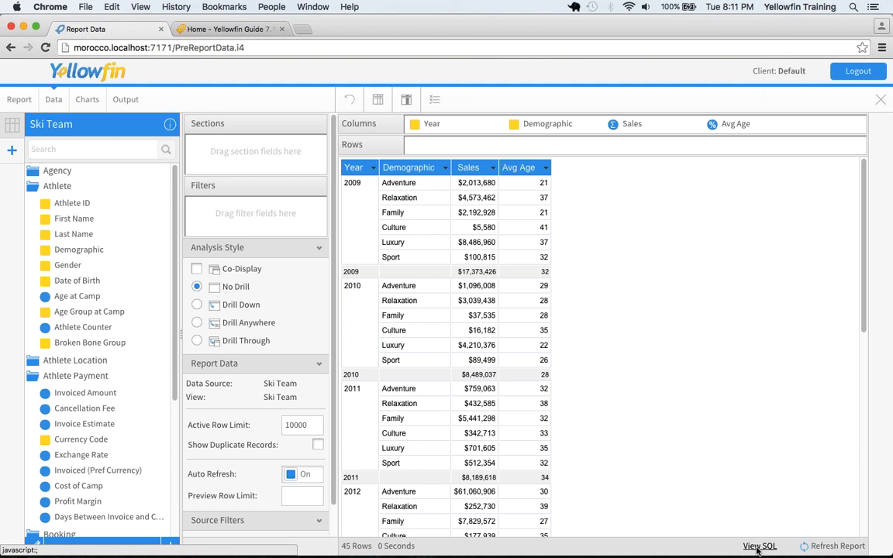
pyautogui.click(758, 546)
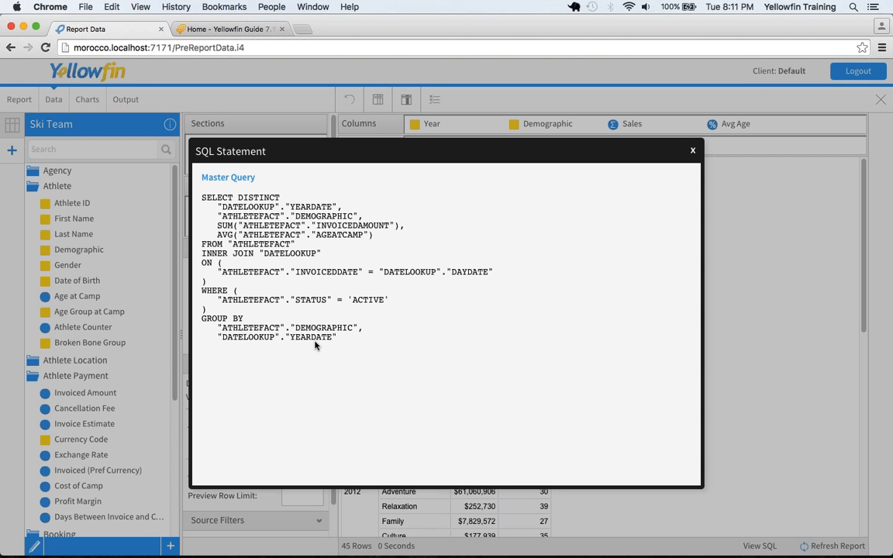
pyautogui.click(692, 151)
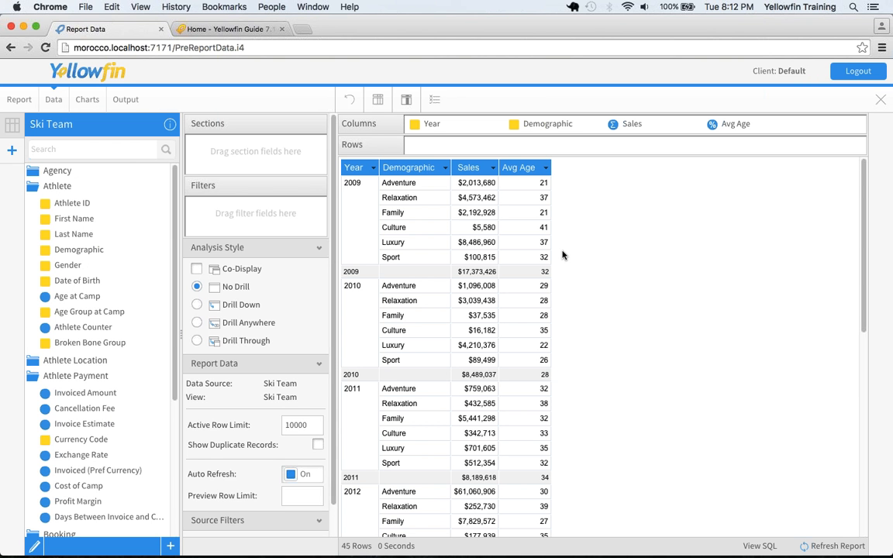
# Step: Move the Year field from the report columns into Sections
pyautogui.scroll(-1, 589, 257)
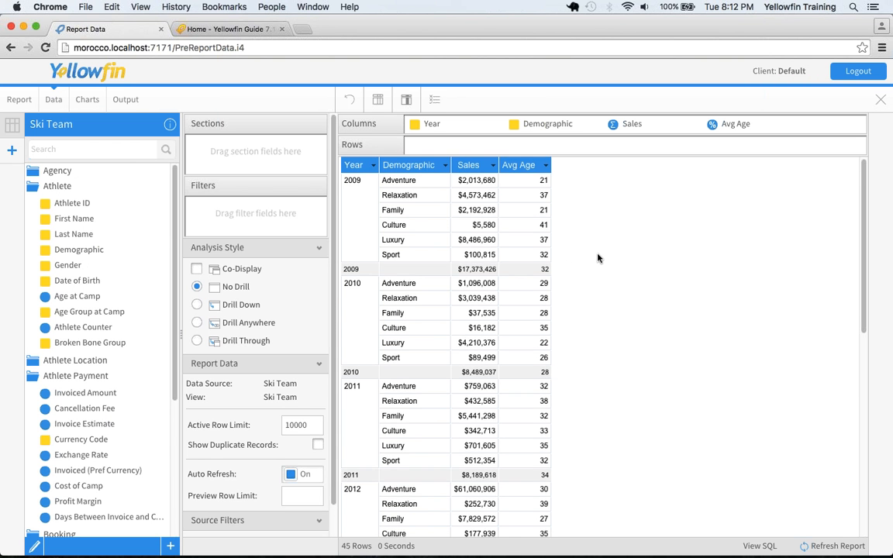
pyautogui.scroll(-3, 597, 258)
pyautogui.scroll(3, 582, 271)
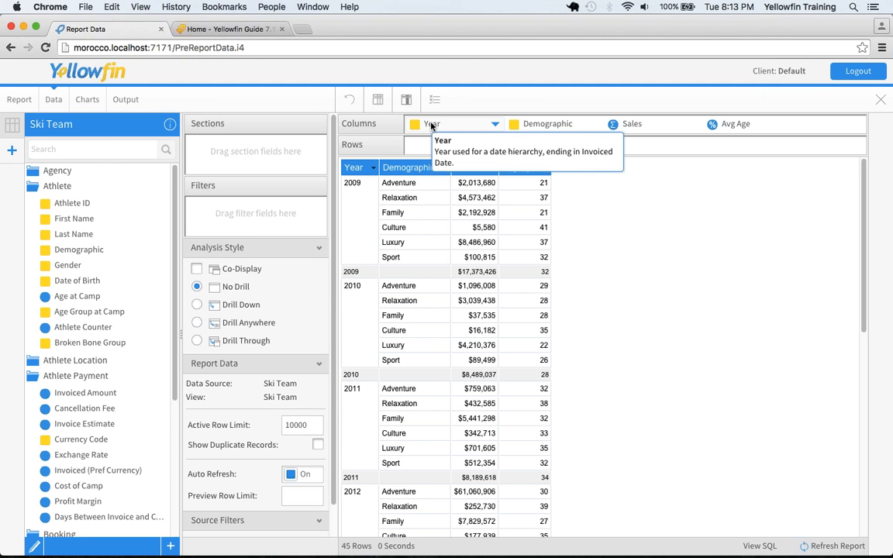
pyautogui.moveTo(431, 124); pyautogui.dragTo(220, 147)
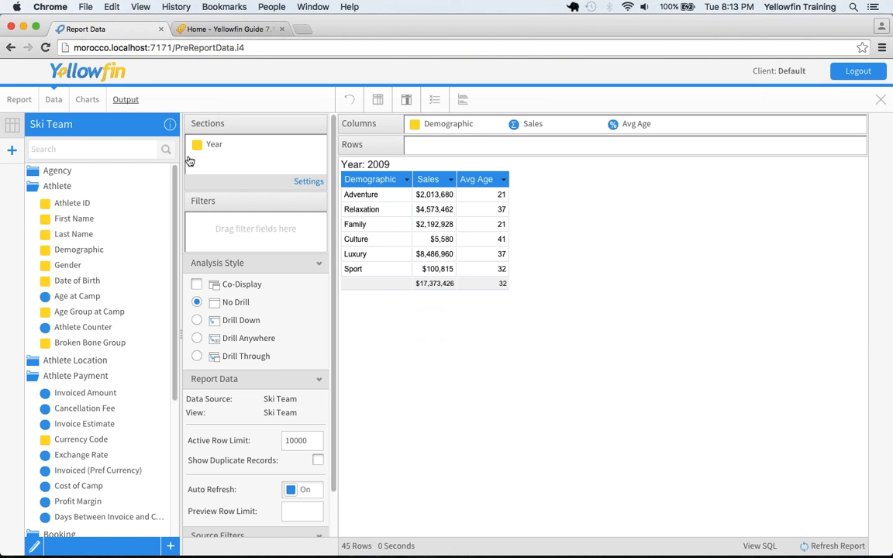
# Step: Switch to the report output and look through the tables of all year sections
pyautogui.click(125, 101)
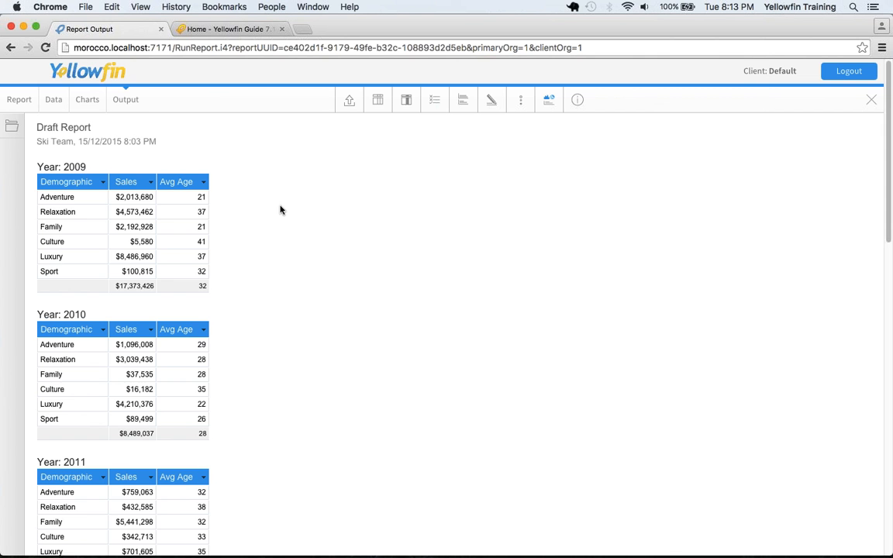
pyautogui.scroll(-1, 280, 208)
pyautogui.scroll(-4, 280, 209)
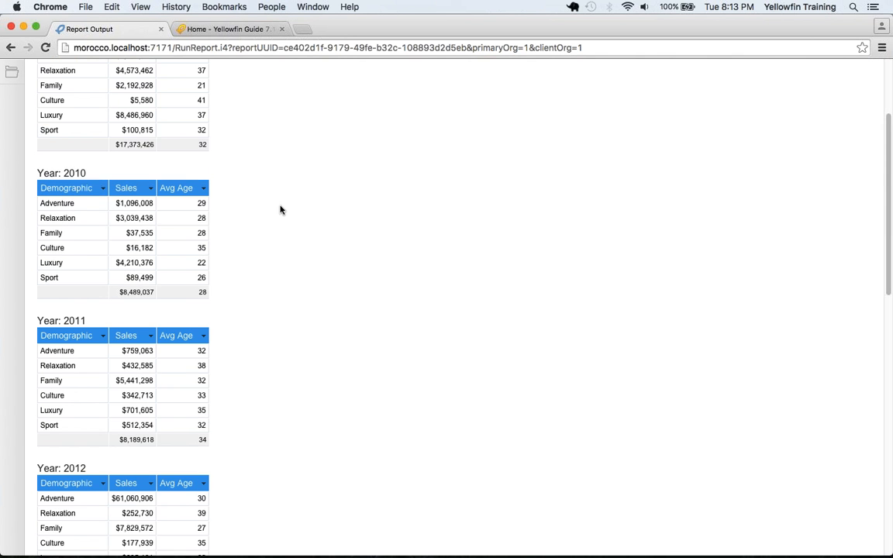
pyautogui.scroll(-14, 280, 209)
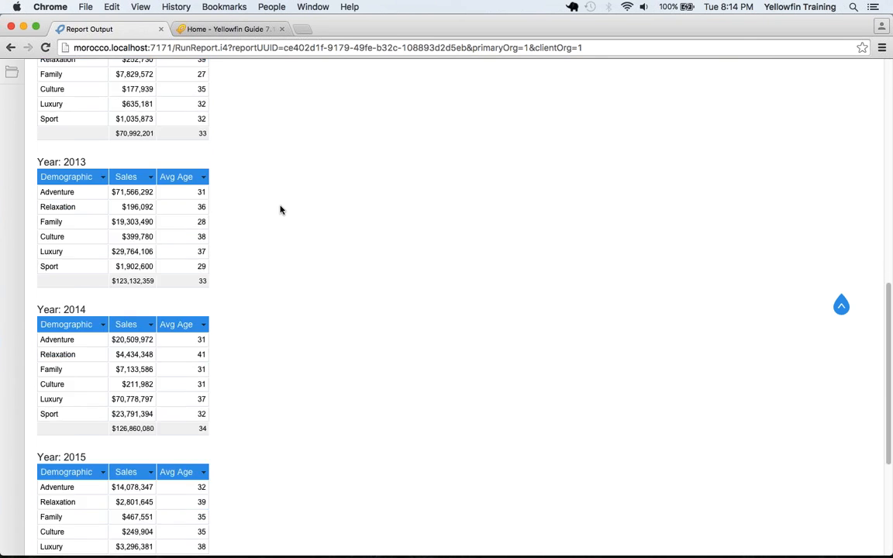
pyautogui.scroll(-7, 281, 209)
pyautogui.scroll(20, 280, 209)
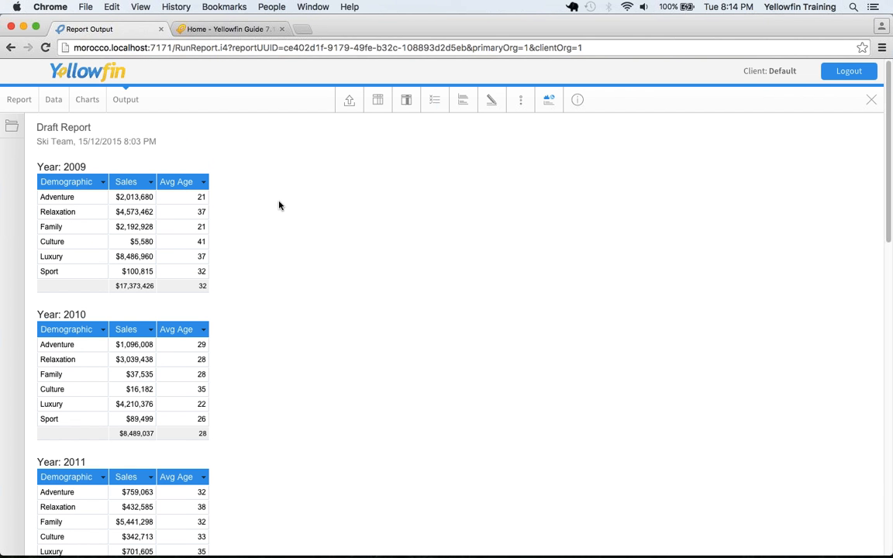
# Step: Set the Year section style to Multiple Page in the section formatting
pyautogui.click(462, 104)
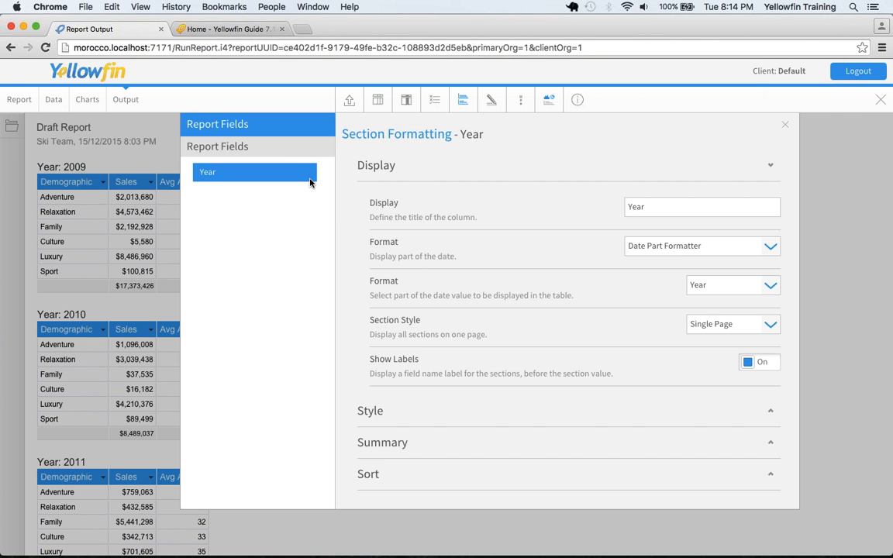
pyautogui.click(762, 325)
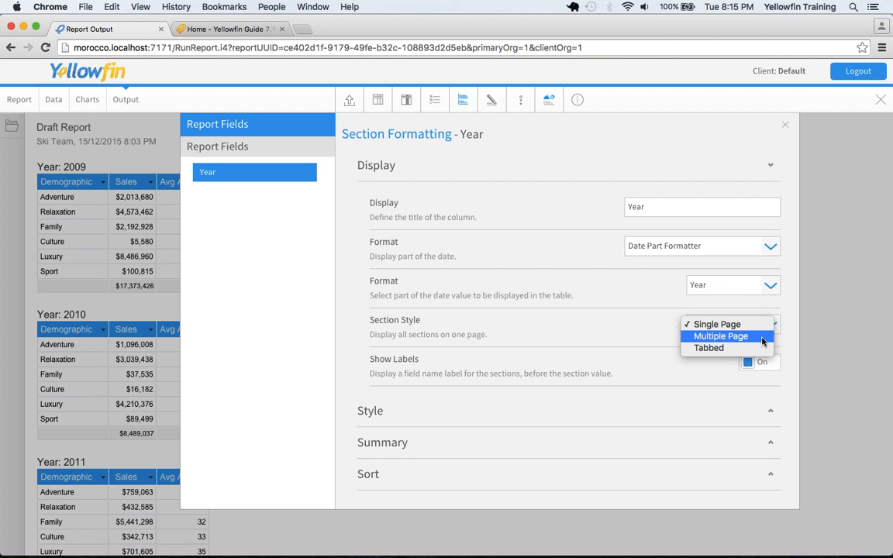
pyautogui.click(762, 338)
pyautogui.click(785, 124)
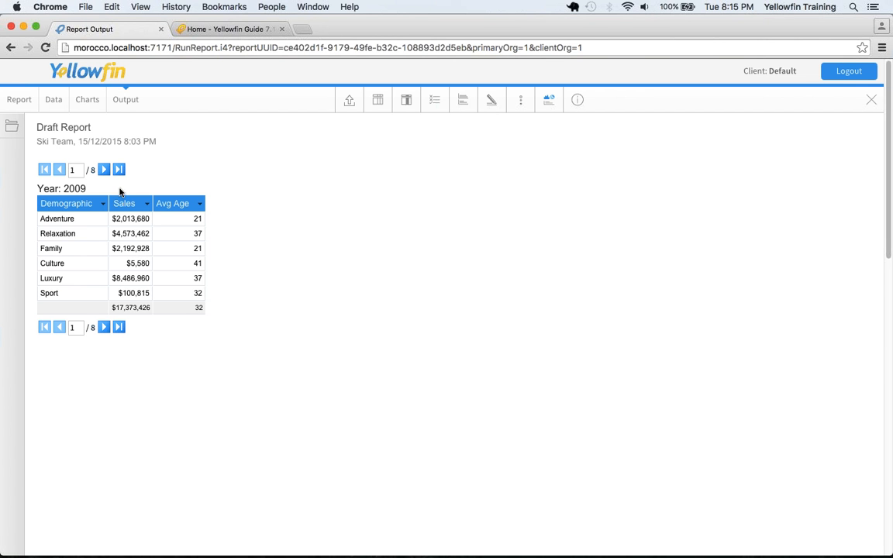
# Step: Page through the year sections of the report output up to 2014
pyautogui.doubleClick(112, 183)
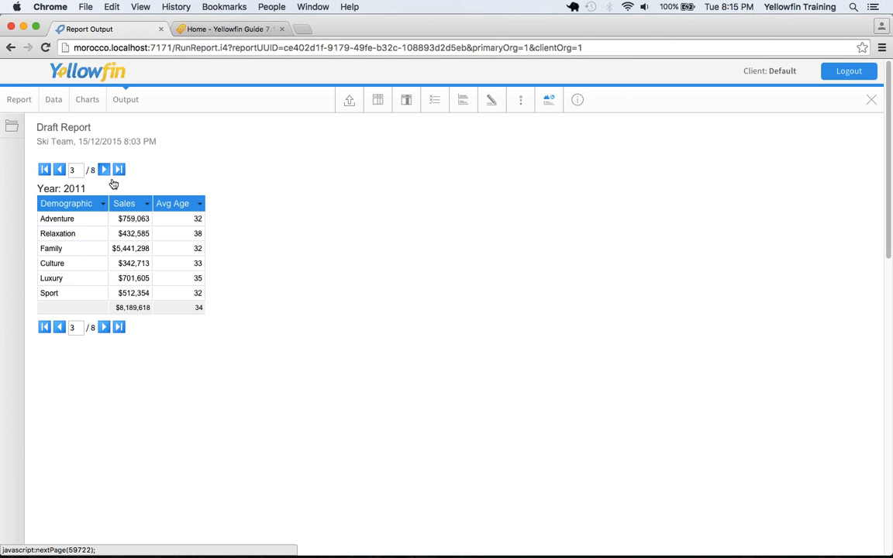
pyautogui.click(113, 184)
pyautogui.click(114, 184)
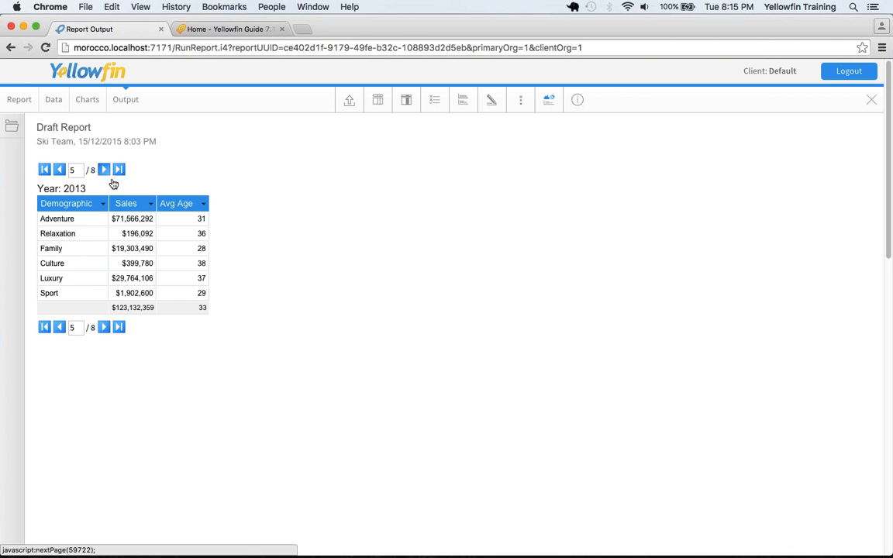
pyautogui.click(114, 184)
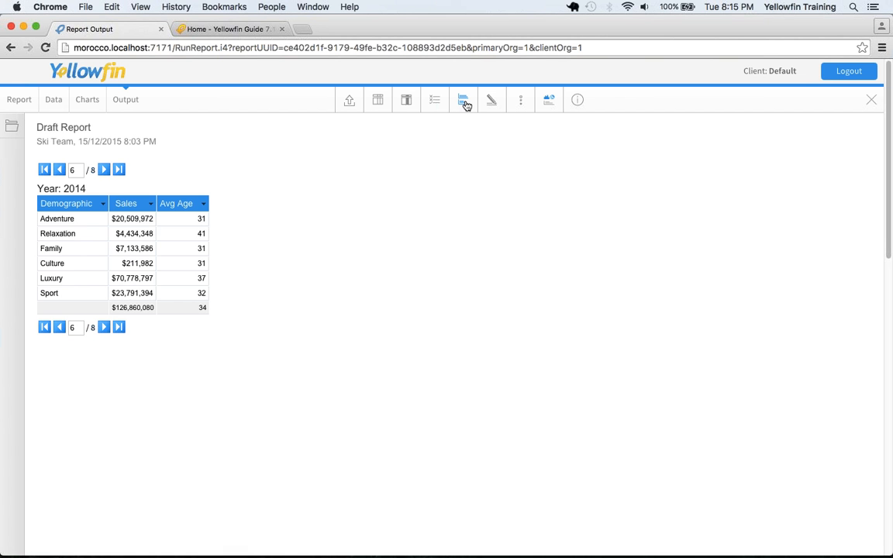
# Step: Change the Year section style to Tabbed in the section formatting
pyautogui.click(463, 100)
pyautogui.click(271, 176)
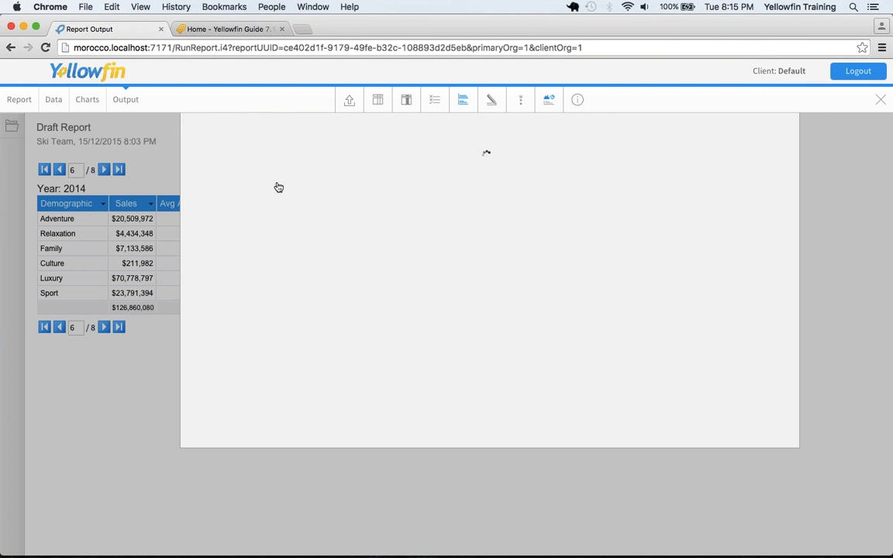
pyautogui.click(759, 327)
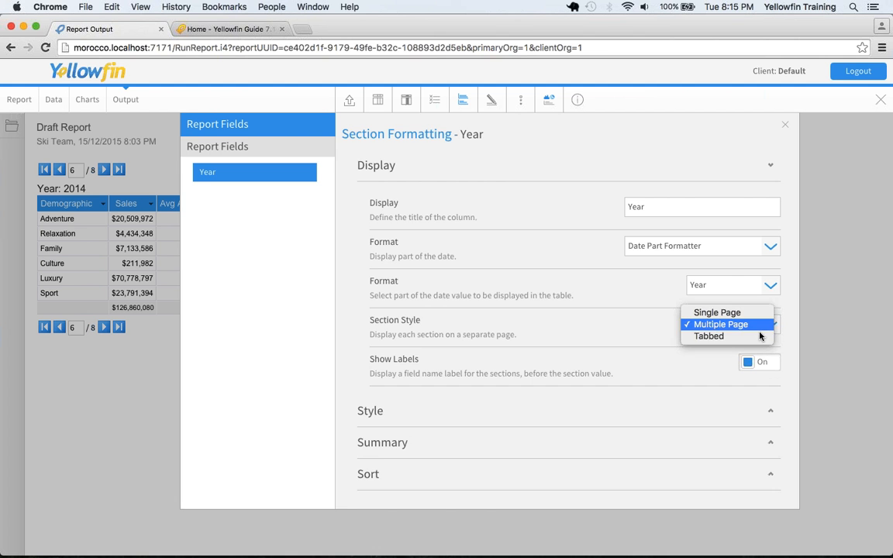
pyautogui.click(757, 336)
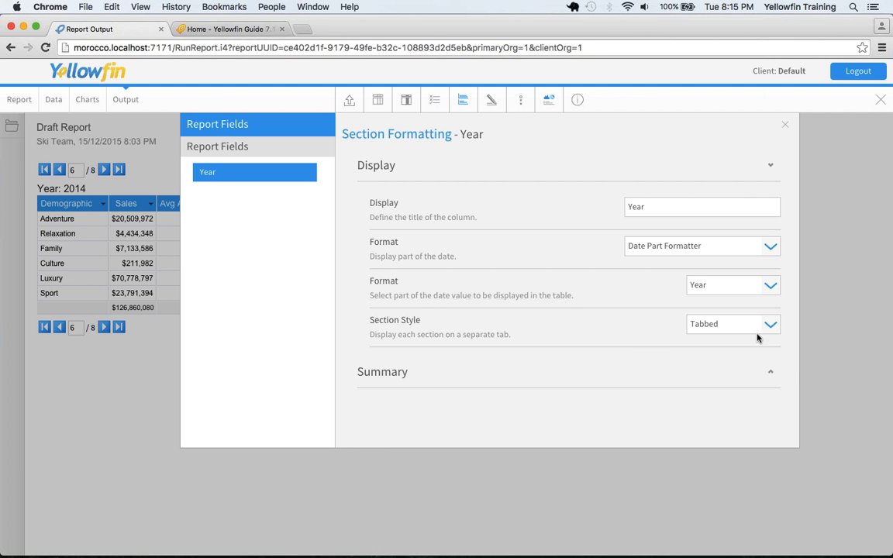
pyautogui.click(786, 125)
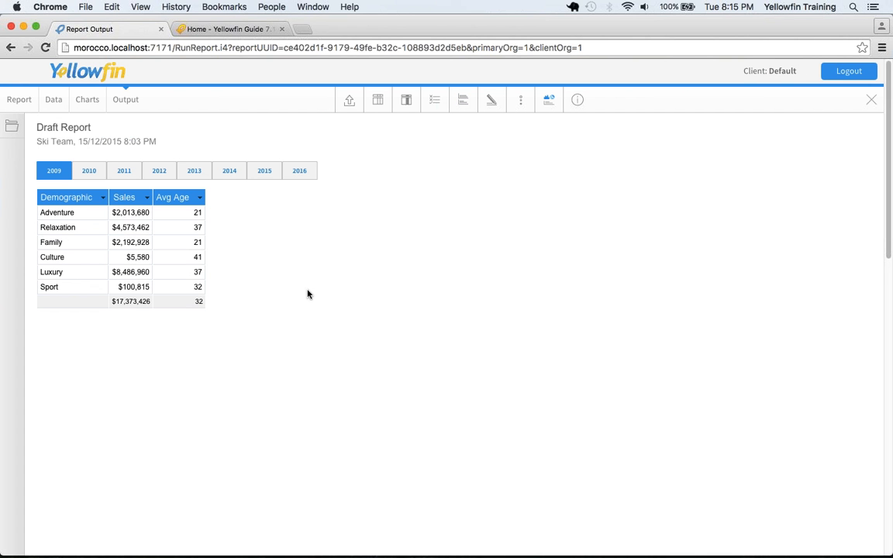
# Step: Look through the tabbed year sections from 2010 to 2015 in the report output
pyautogui.click(92, 172)
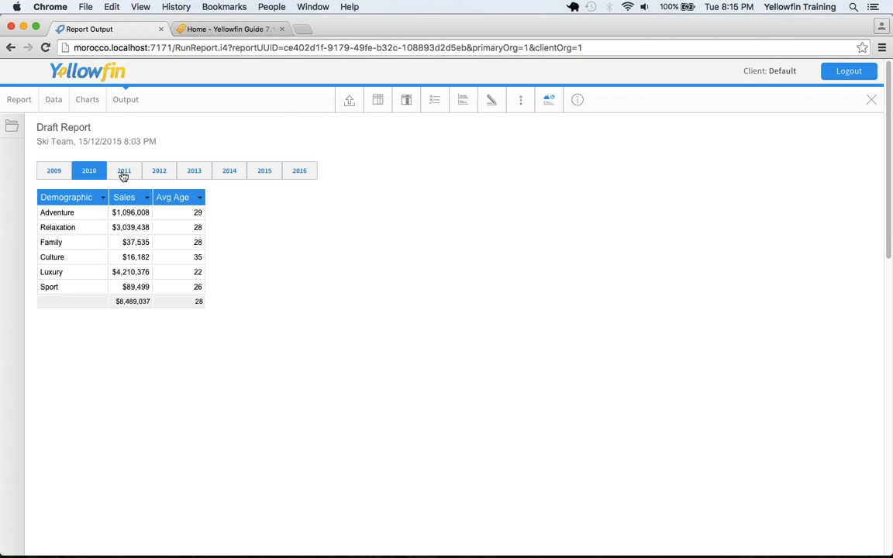
pyautogui.click(123, 171)
pyautogui.click(159, 171)
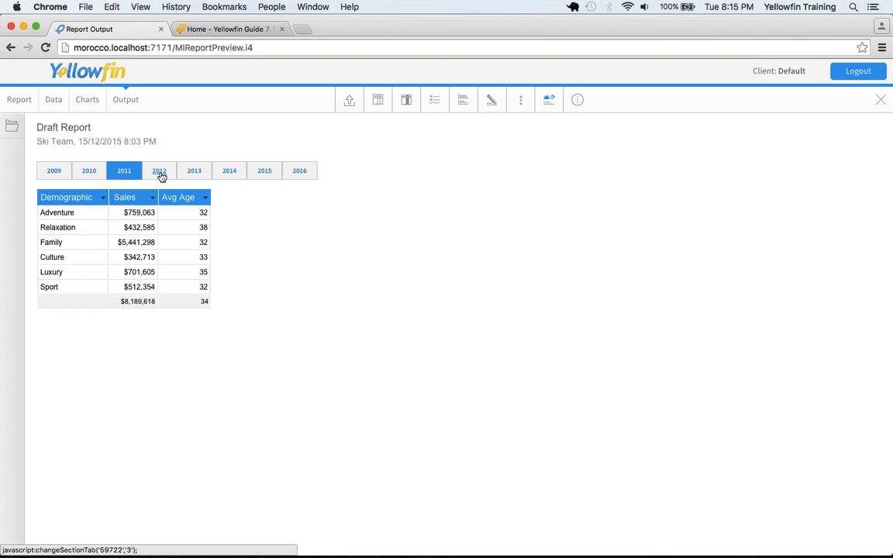
pyautogui.click(161, 174)
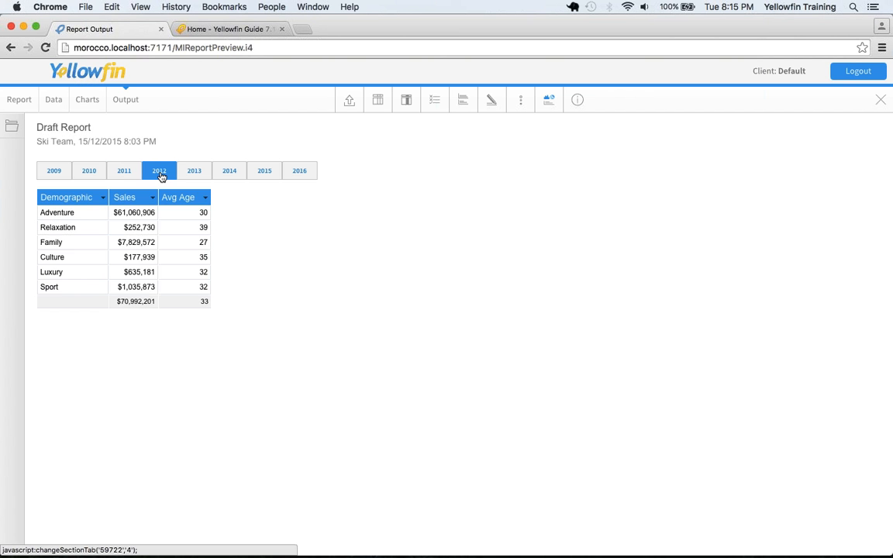
pyautogui.click(194, 172)
pyautogui.click(224, 174)
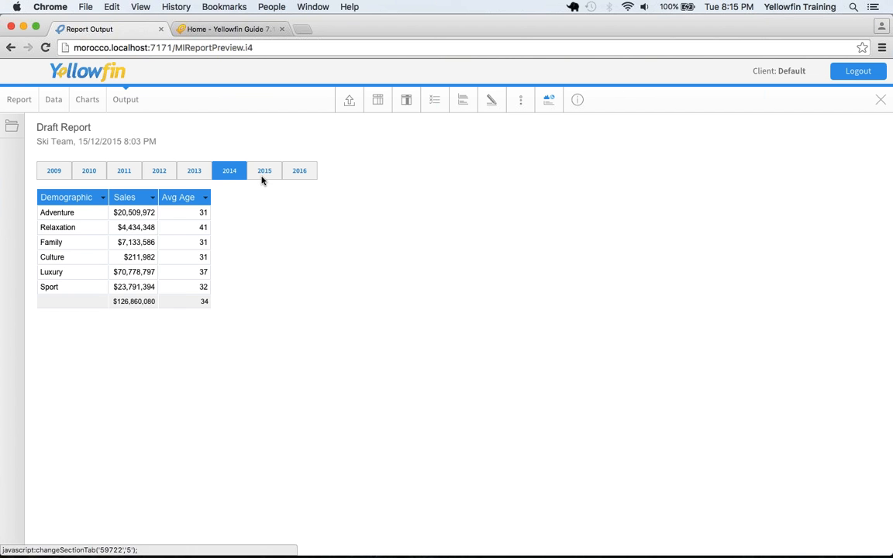
pyautogui.click(259, 175)
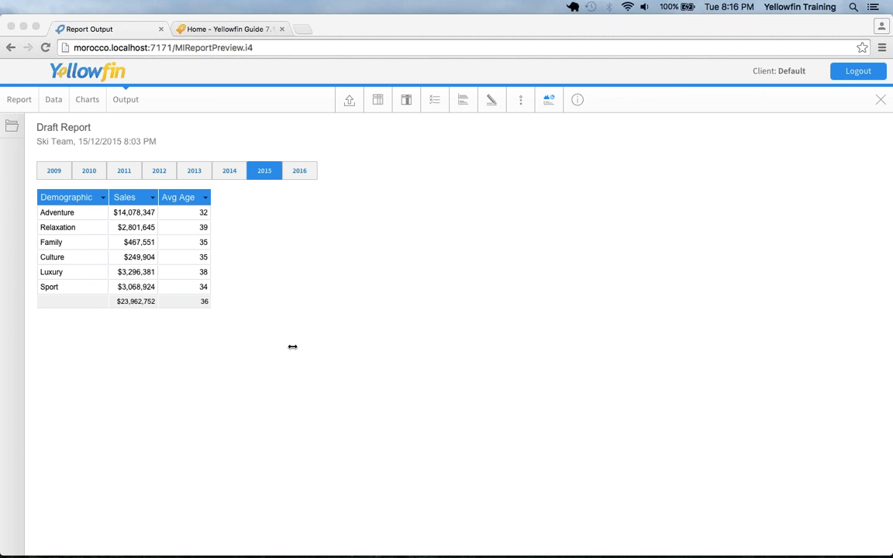
# Step: Set the Year section style back to Single Page in the section formatting
pyautogui.click(464, 103)
pyautogui.click(304, 174)
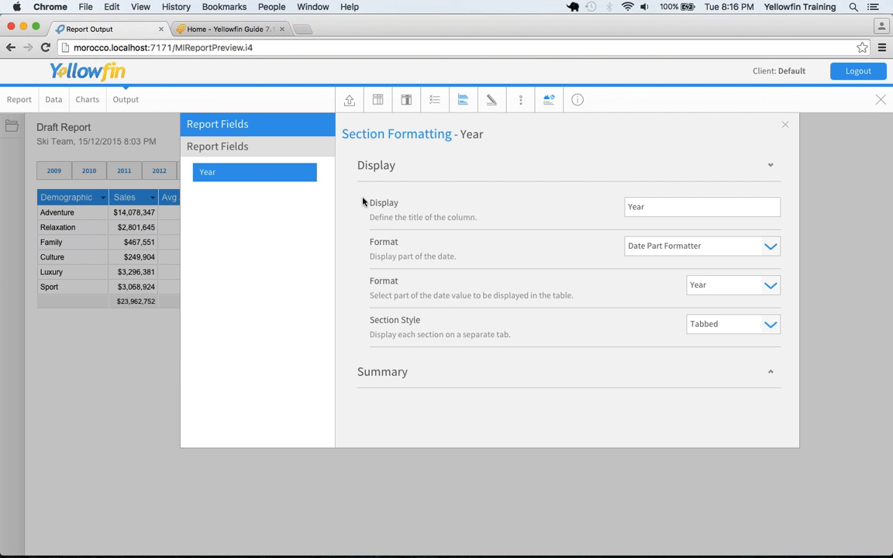
pyautogui.click(766, 326)
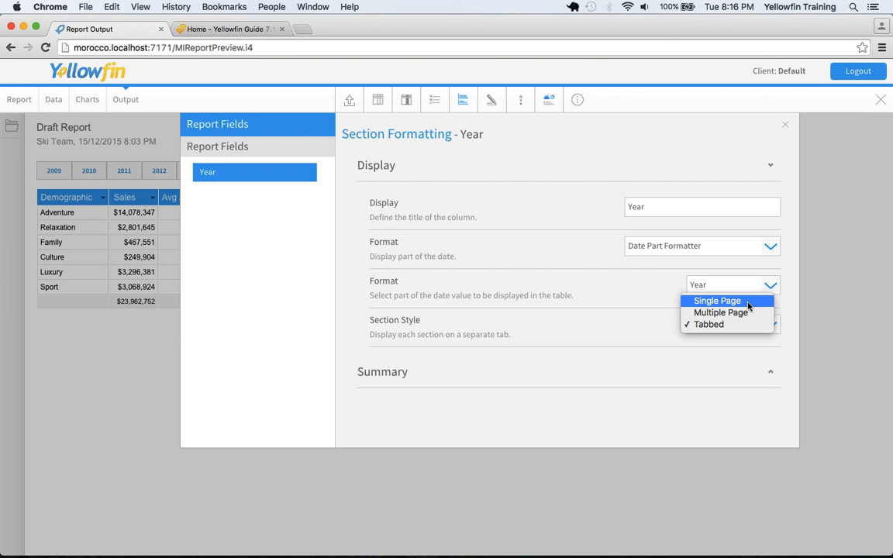
pyautogui.click(750, 299)
pyautogui.click(785, 124)
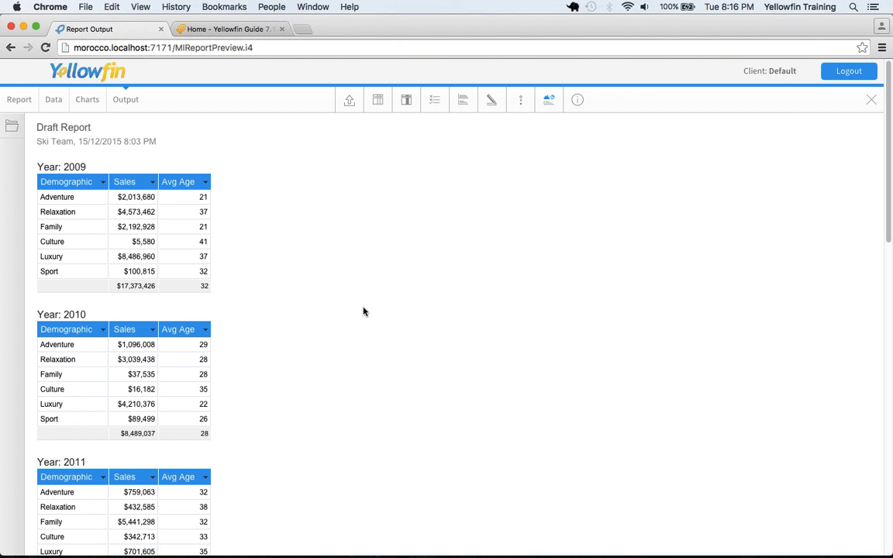
# Step: Set the section summary to Year and turn on Grand Totals in the Year section's summary formatting
pyautogui.click(463, 100)
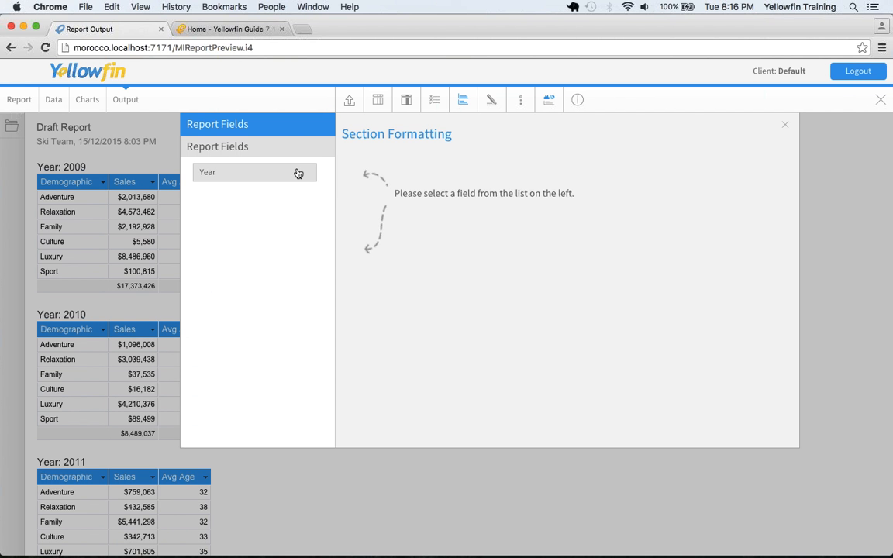
pyautogui.click(296, 174)
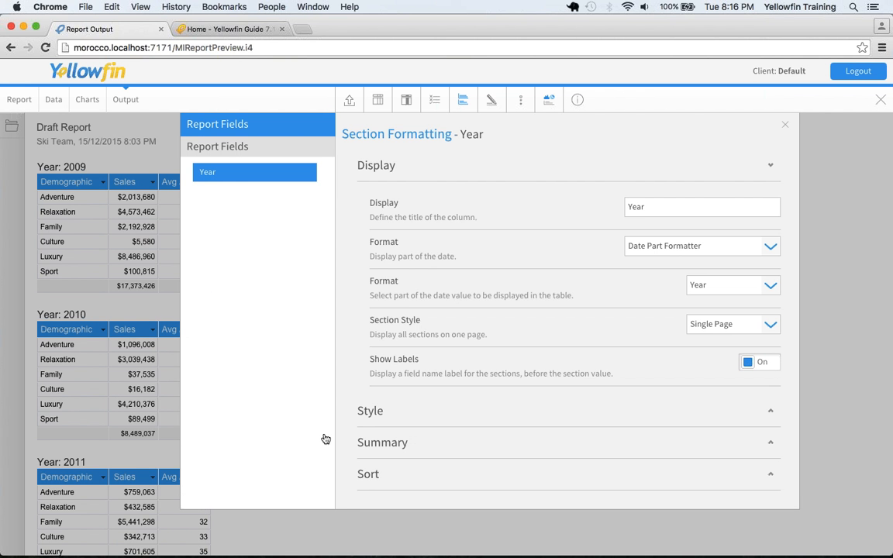
pyautogui.click(439, 441)
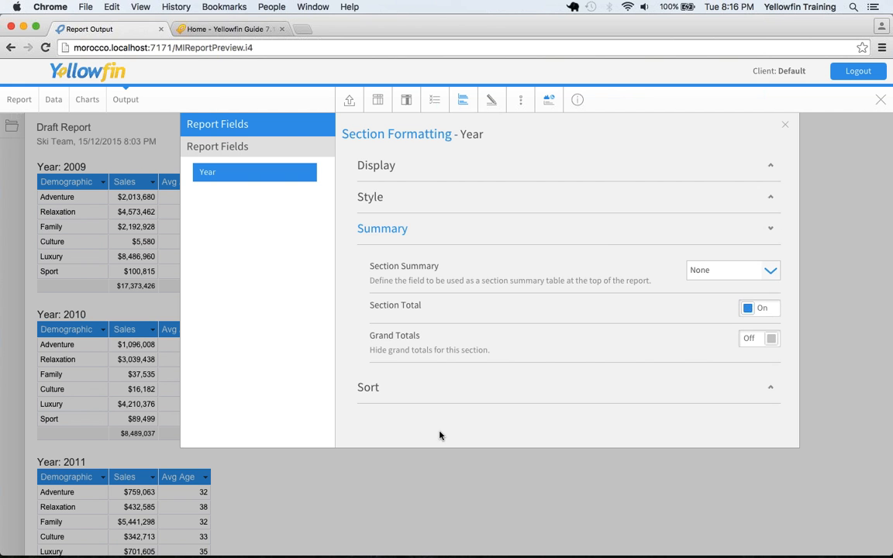
pyautogui.click(713, 271)
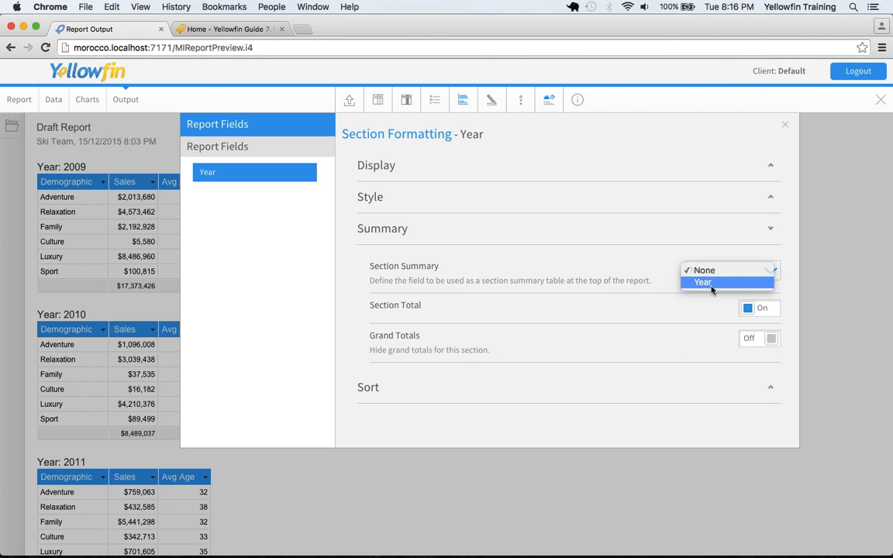
pyautogui.click(711, 284)
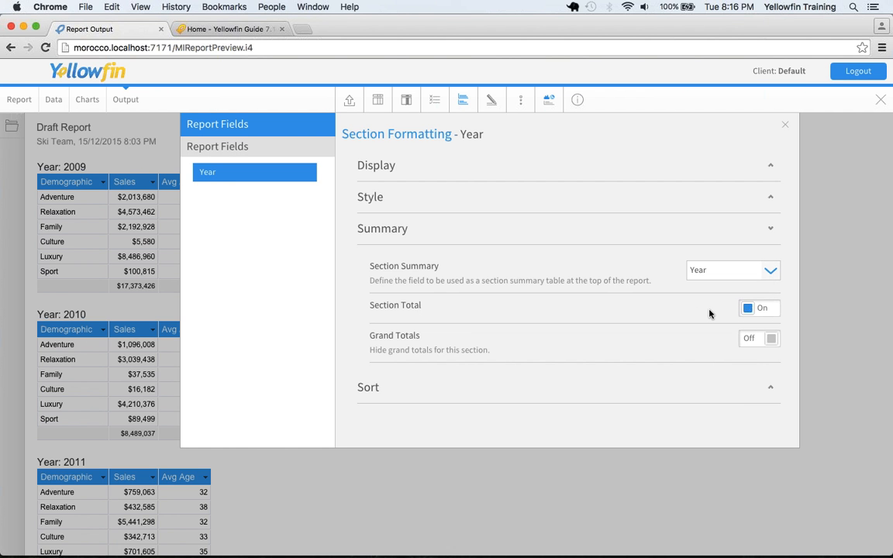
pyautogui.click(757, 344)
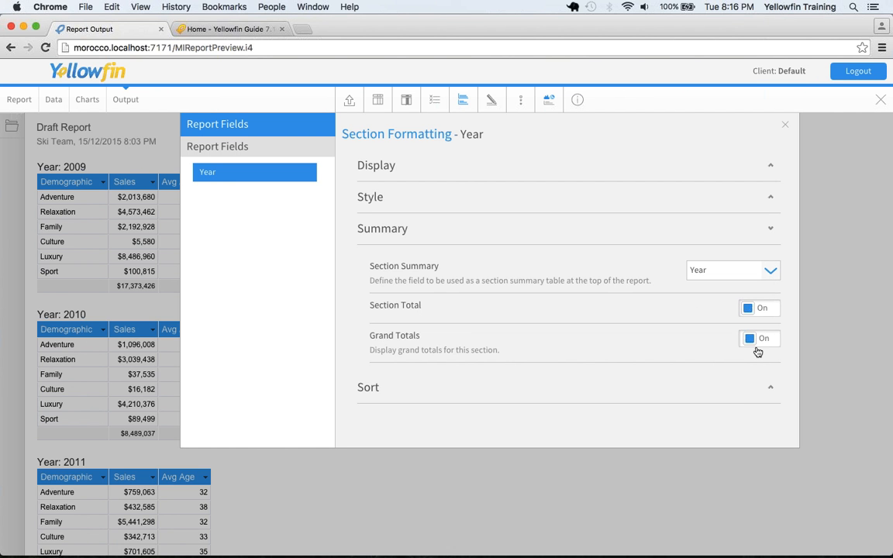
pyautogui.click(787, 124)
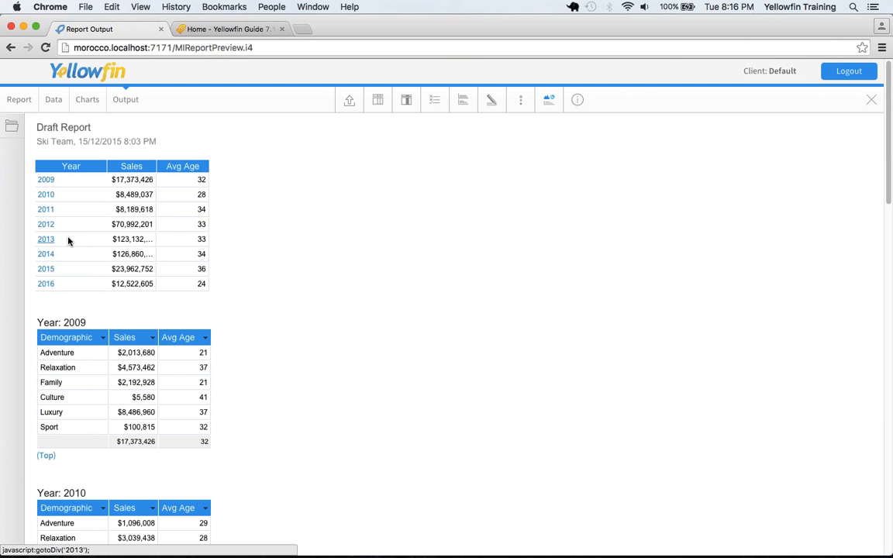
# Step: Review the section tables and grand totals, and jump to the 2013 section from the year summary table
pyautogui.scroll(-15, 67, 240)
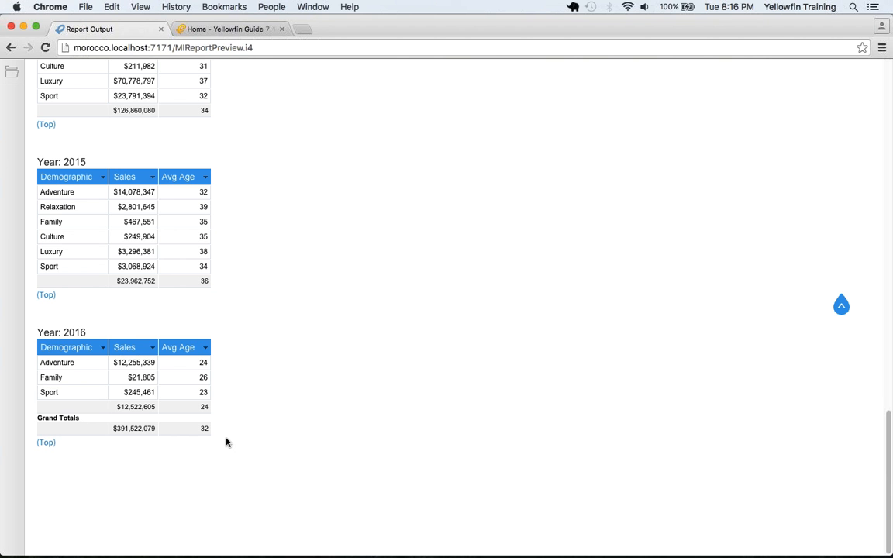
pyautogui.scroll(7, 227, 440)
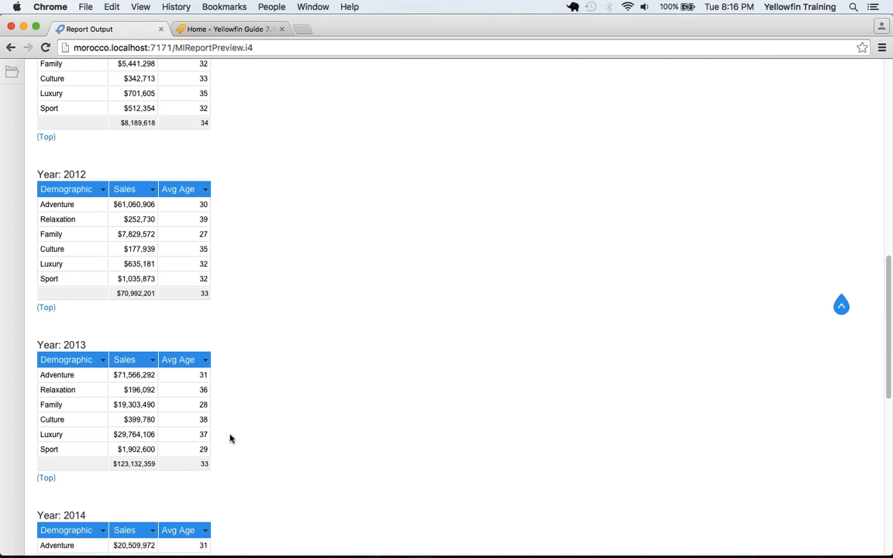
pyautogui.scroll(10, 230, 439)
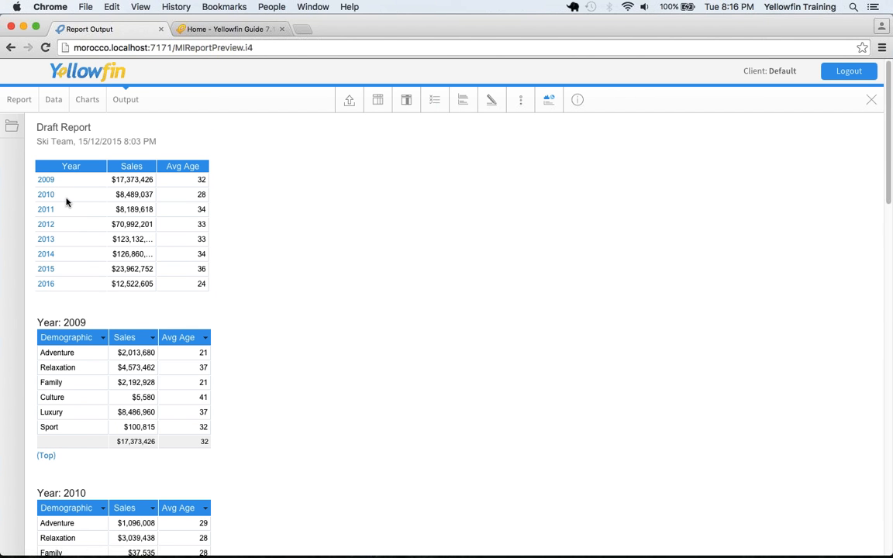
pyautogui.click(46, 240)
pyautogui.scroll(5, 51, 237)
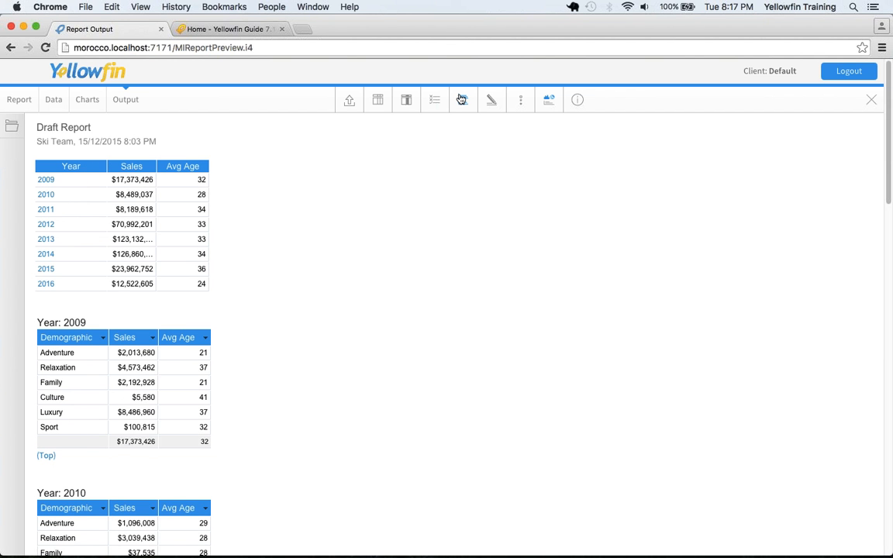
# Step: Turn on Section Total in the Year section's summary formatting and check the totals under each year's table
pyautogui.click(463, 100)
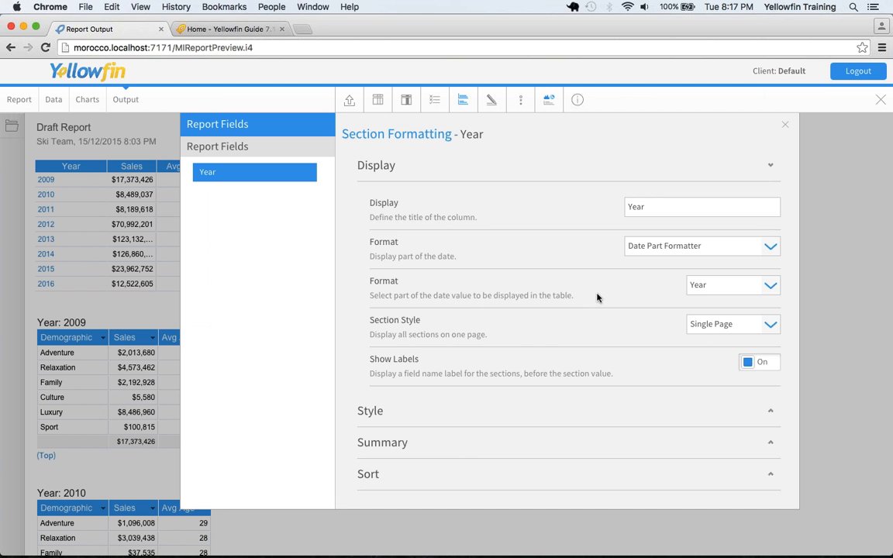
pyautogui.click(590, 451)
pyautogui.click(772, 310)
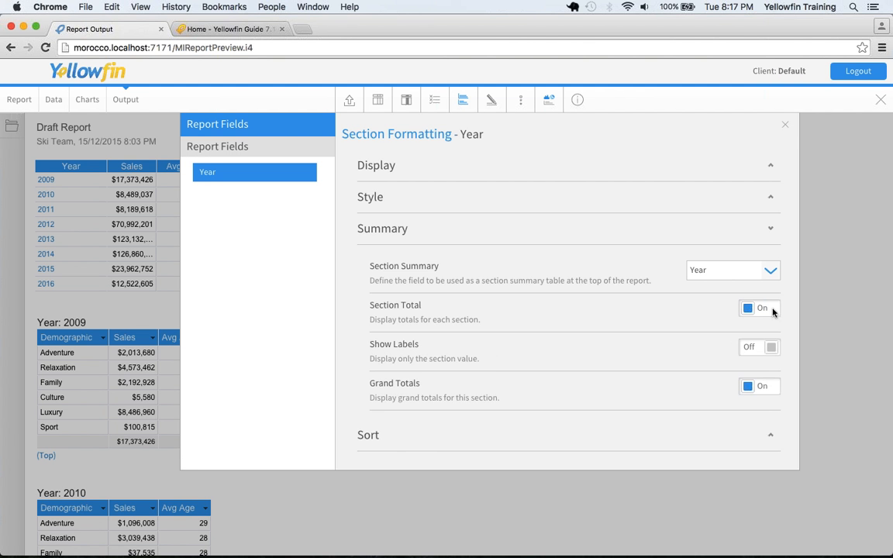
pyautogui.click(785, 126)
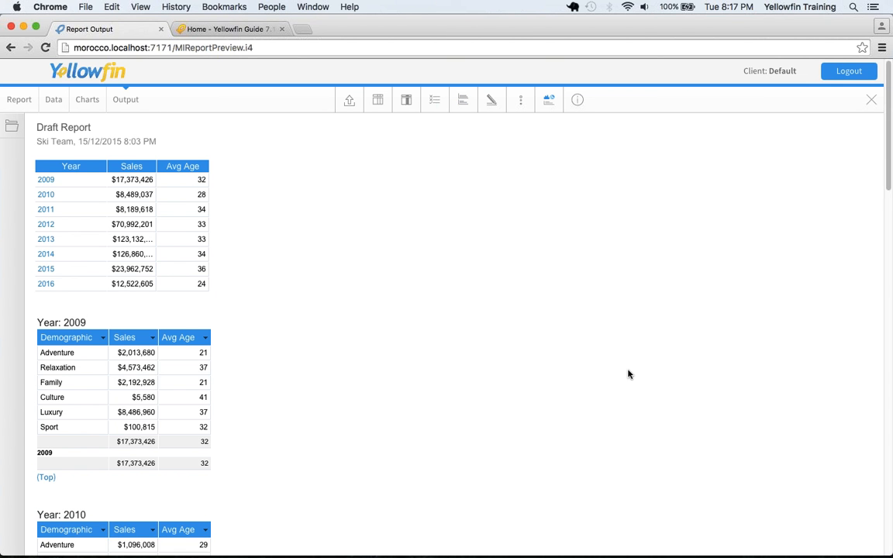
pyautogui.scroll(-8, 628, 374)
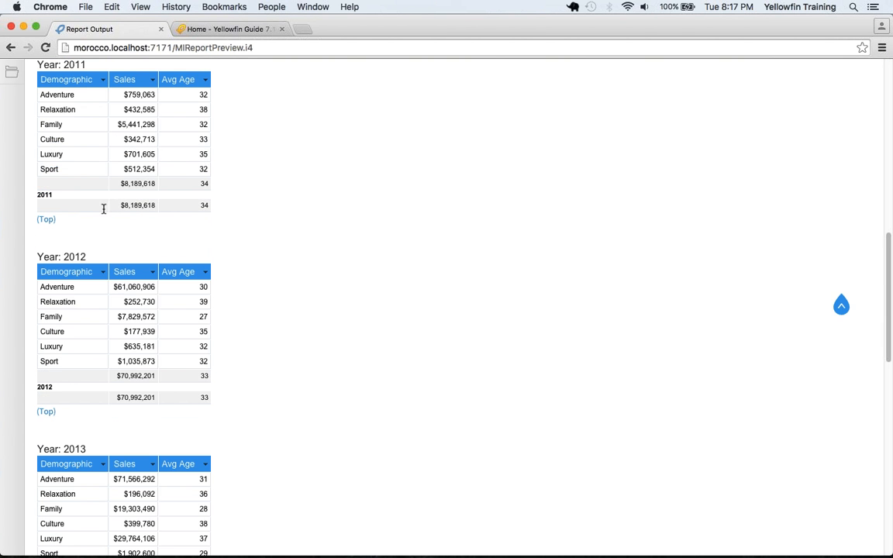
pyautogui.scroll(10, 219, 181)
# Step: Turn off Section Total and set Section Summary to None in the Year section's summary formatting, and check the grand totals below the last section
pyautogui.click(465, 102)
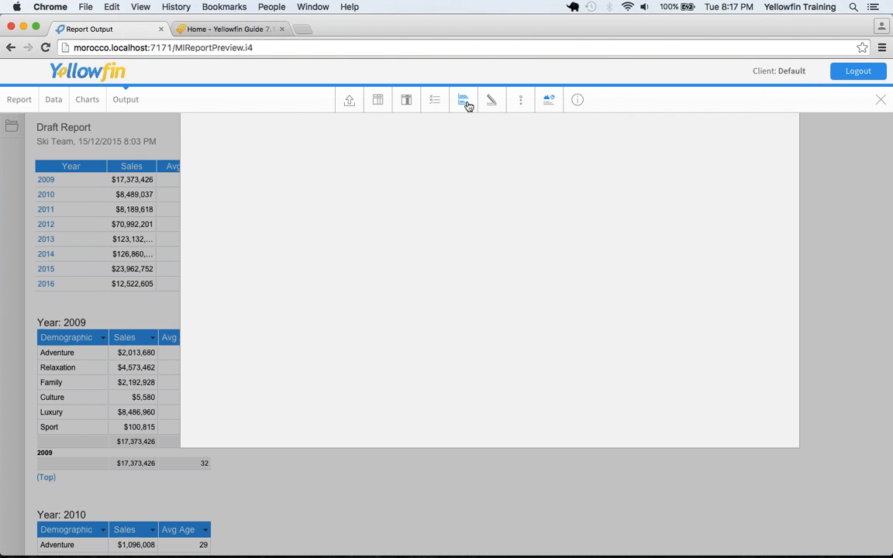
pyautogui.click(271, 171)
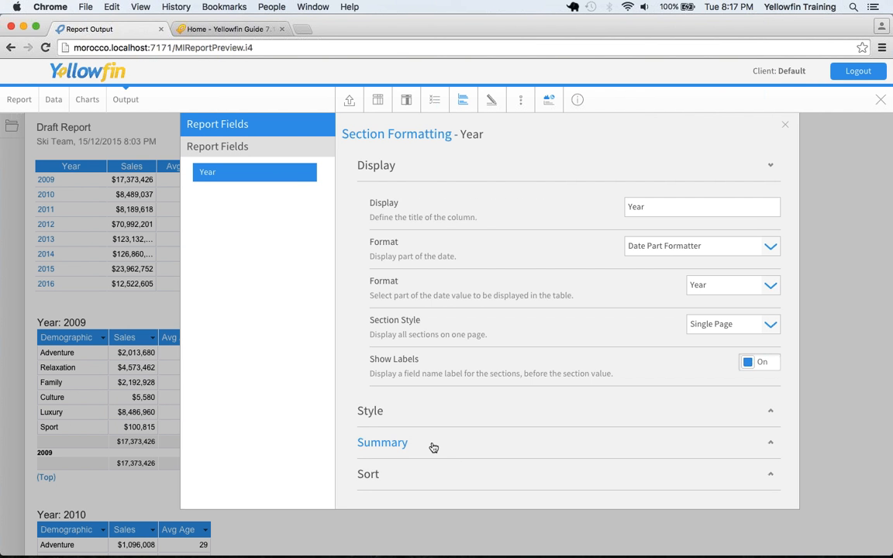
pyautogui.click(432, 447)
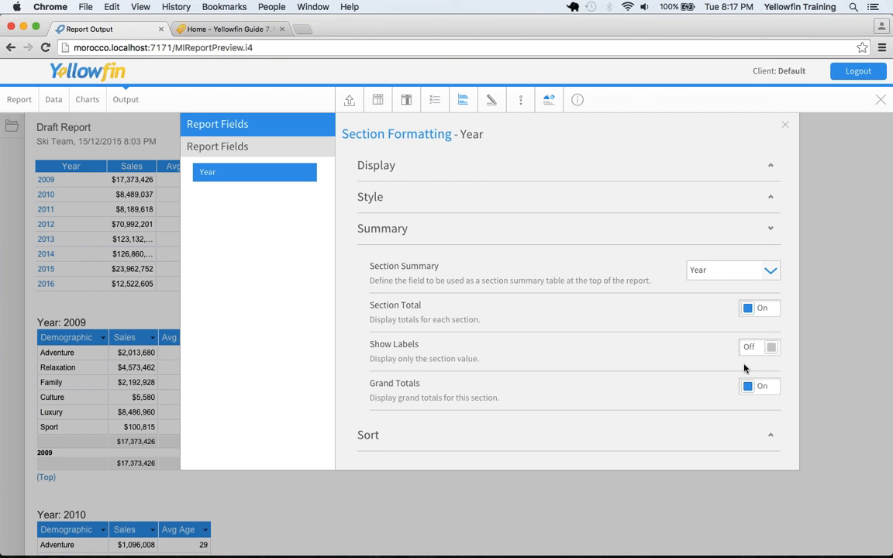
pyautogui.click(771, 307)
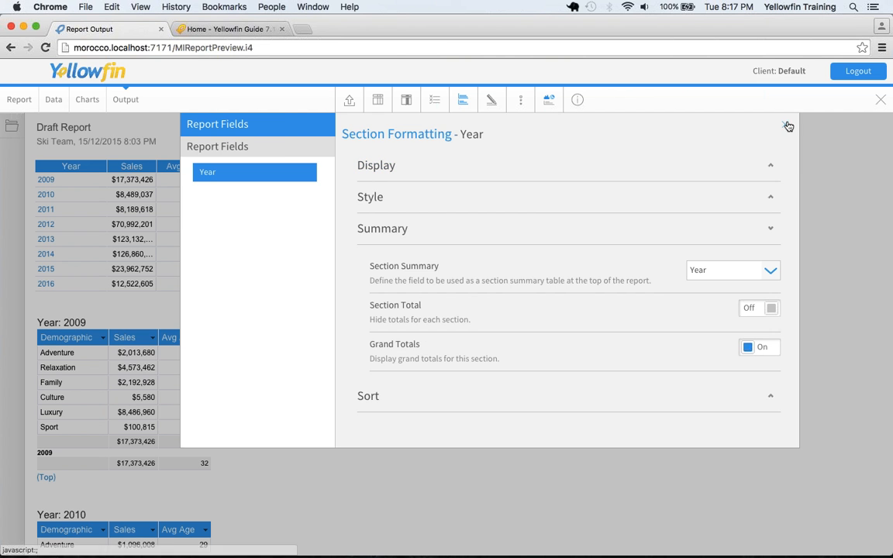
pyautogui.click(720, 271)
pyautogui.click(703, 258)
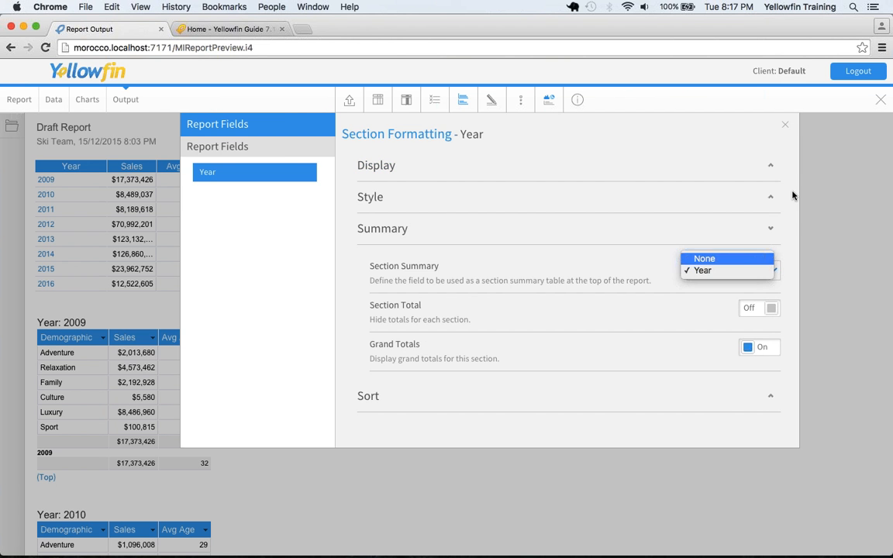
pyautogui.click(786, 126)
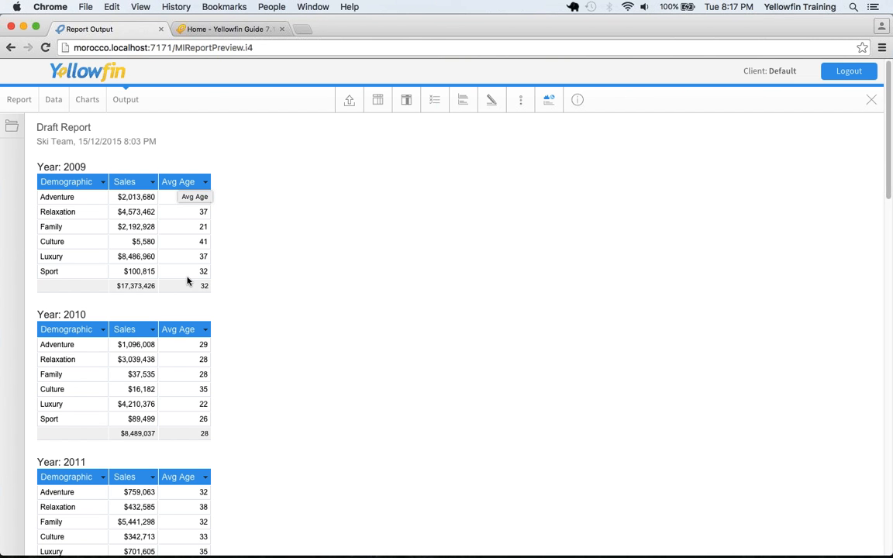
pyautogui.scroll(-15, 229, 338)
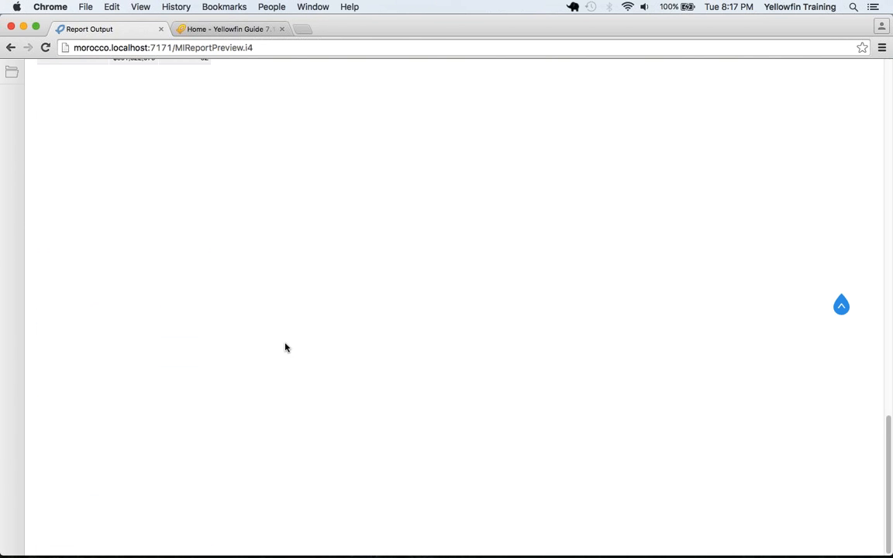
pyautogui.scroll(5, 85, 423)
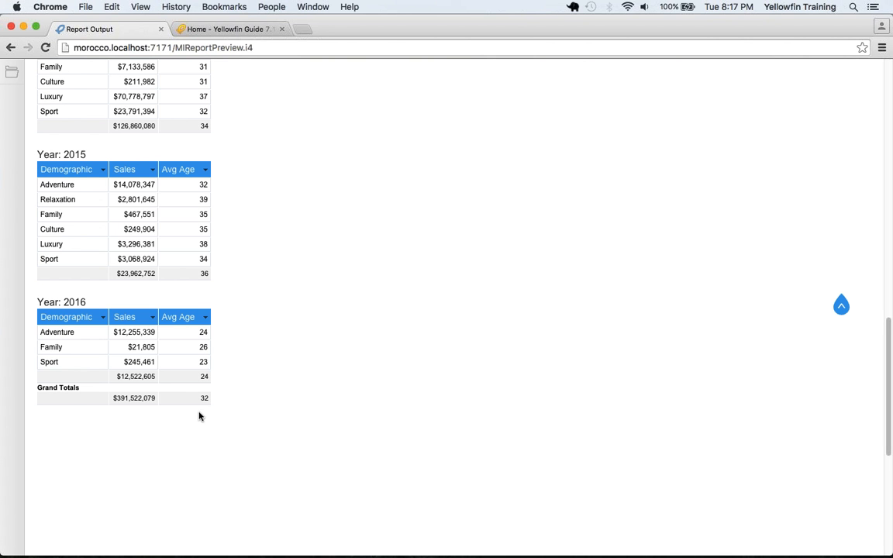
pyautogui.scroll(1, 189, 427)
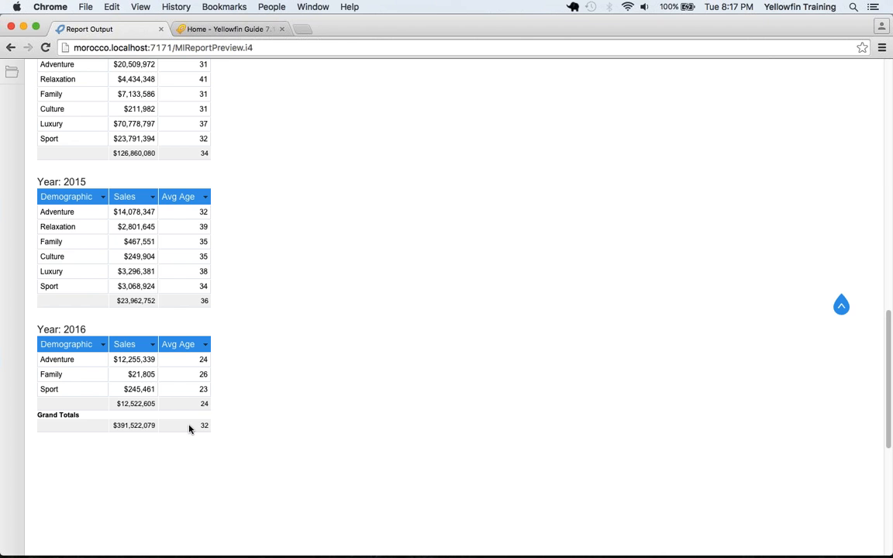
pyautogui.scroll(15, 189, 427)
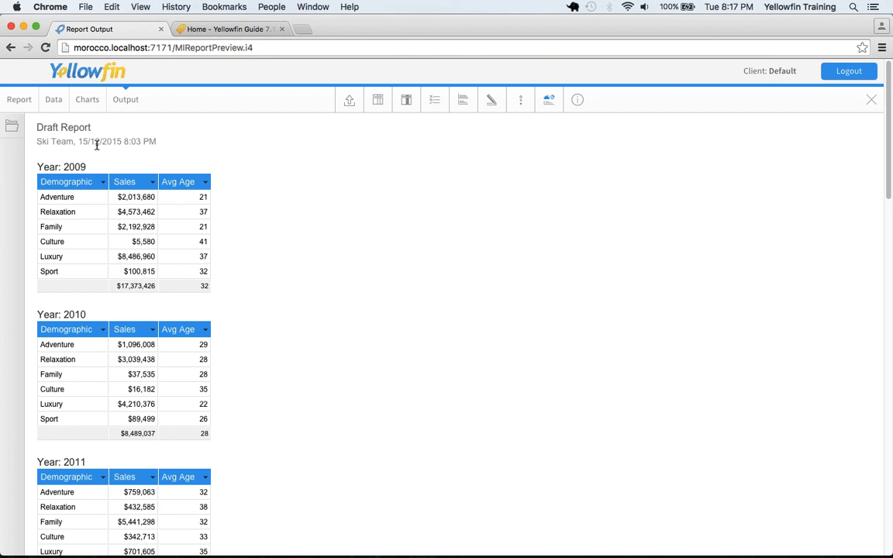
# Step: Return to the report's data step, remove Year from the sections, and widen the Sales column to fit its values
pyautogui.click(55, 100)
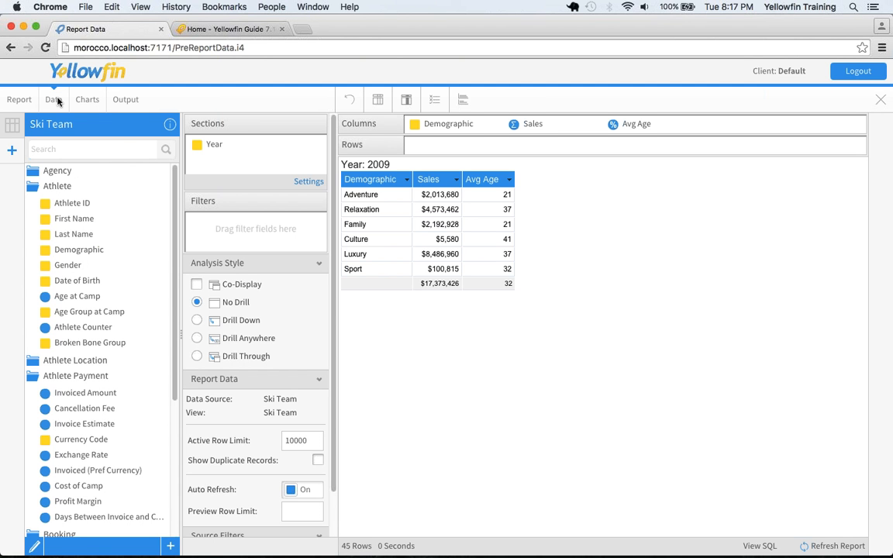
pyautogui.moveTo(214, 144); pyautogui.dragTo(157, 288)
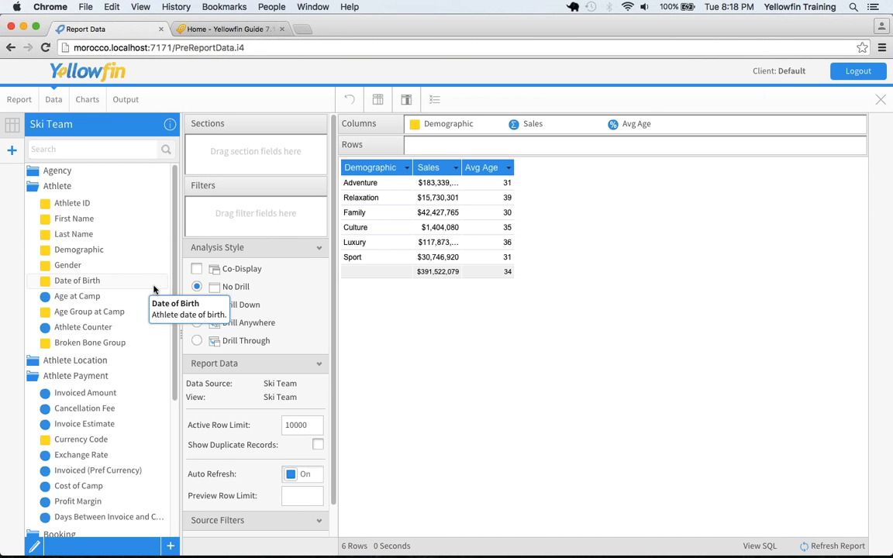
pyautogui.moveTo(457, 167); pyautogui.dragTo(461, 167)
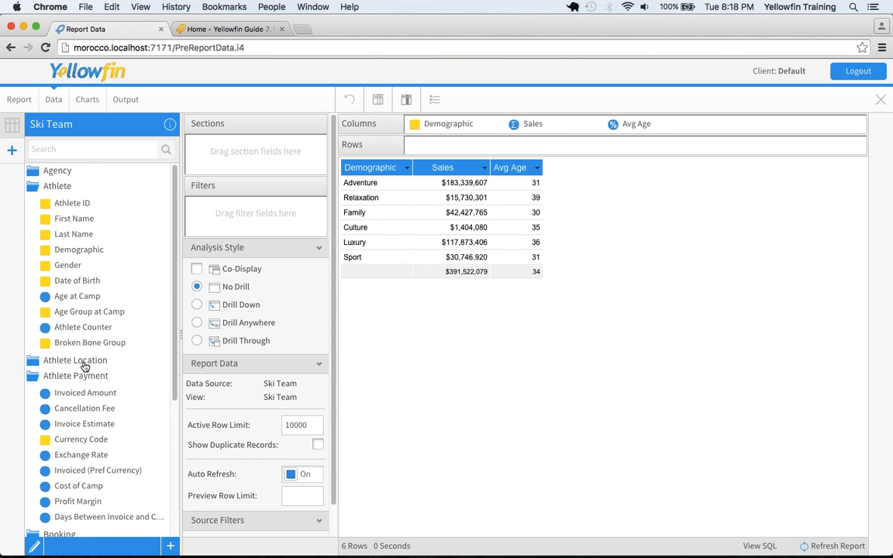
# Step: Add Invoiced Date from the Time folder as the first column and set its date format to dd-MM-yyyy
pyautogui.scroll(-5, 85, 365)
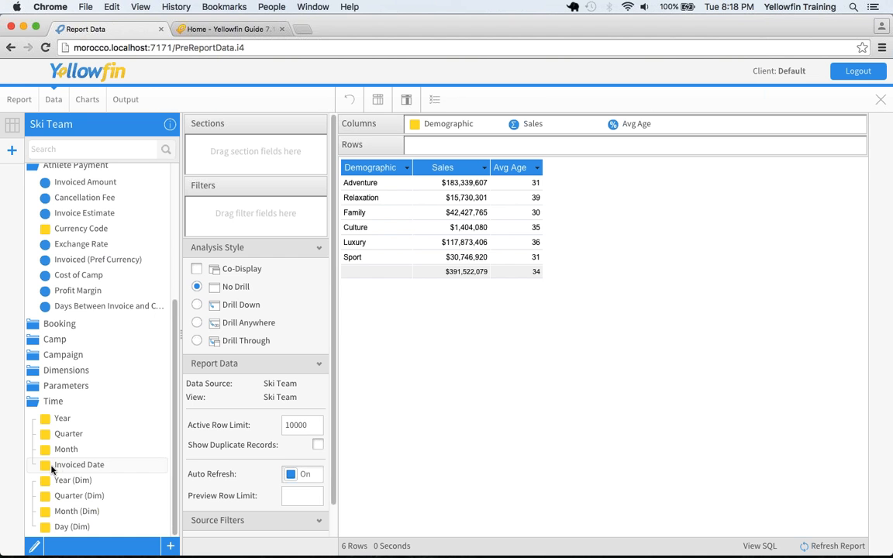
pyautogui.moveTo(53, 468); pyautogui.dragTo(363, 268)
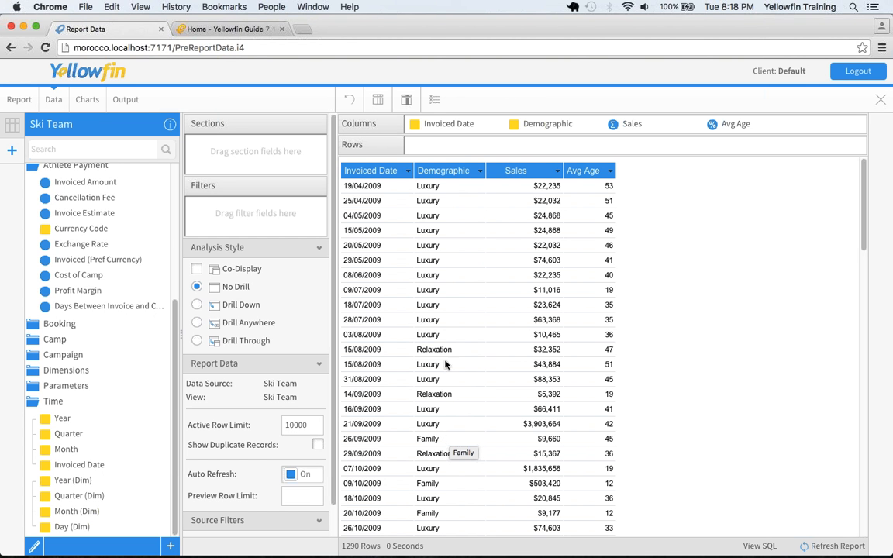
pyautogui.click(406, 171)
pyautogui.moveTo(422, 241)
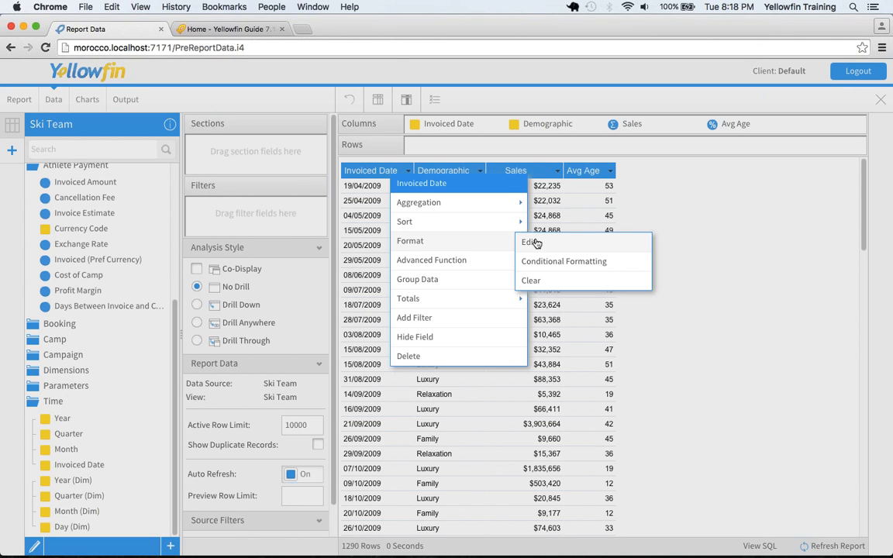
pyautogui.click(524, 241)
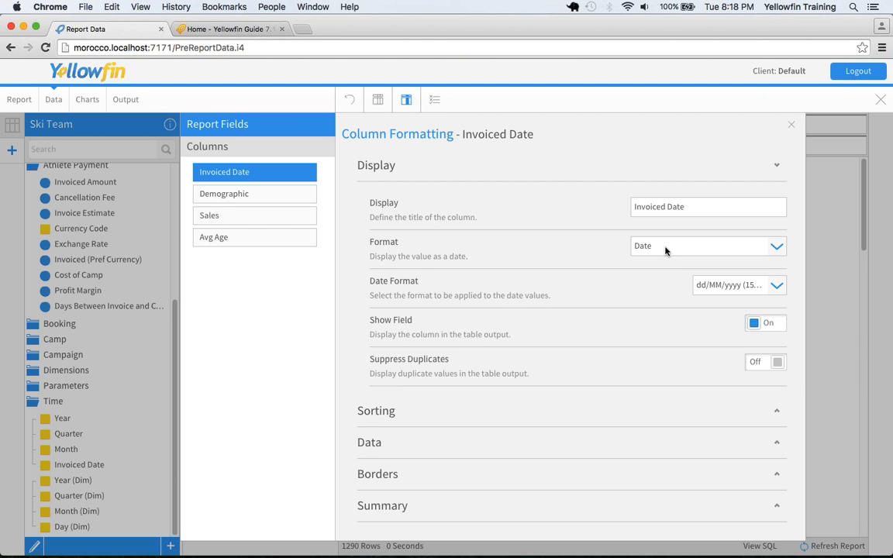
pyautogui.click(776, 286)
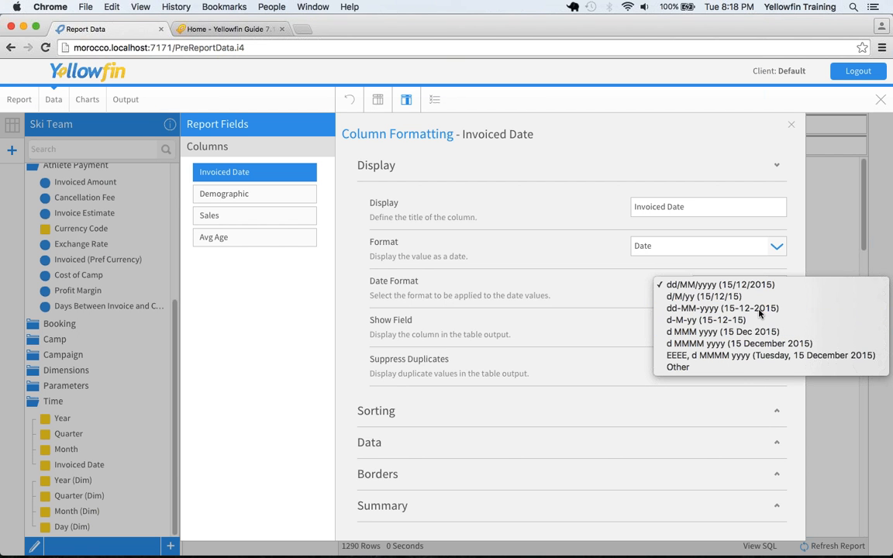
pyautogui.click(759, 310)
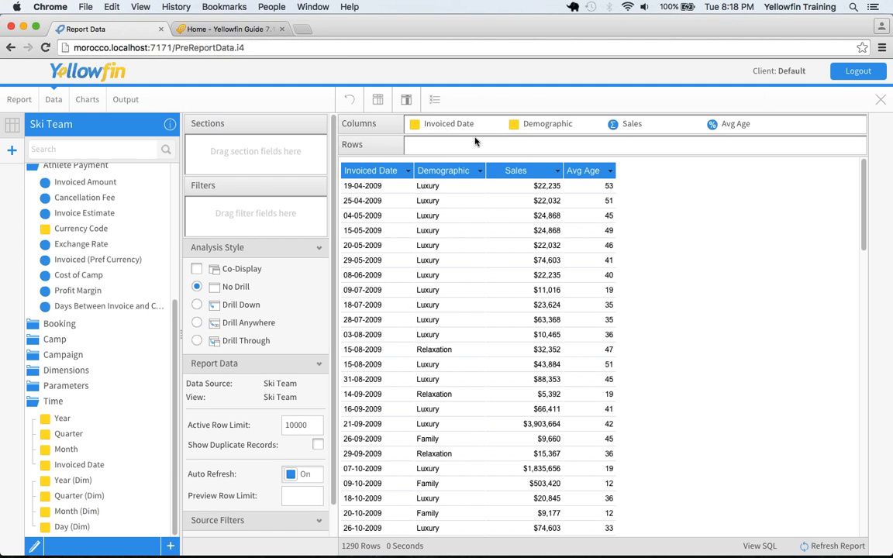
# Step: Set the Invoiced Date column's date format to Other with the custom format "mmm, yy"
pyautogui.click(409, 173)
pyautogui.moveTo(433, 241)
pyautogui.click(524, 241)
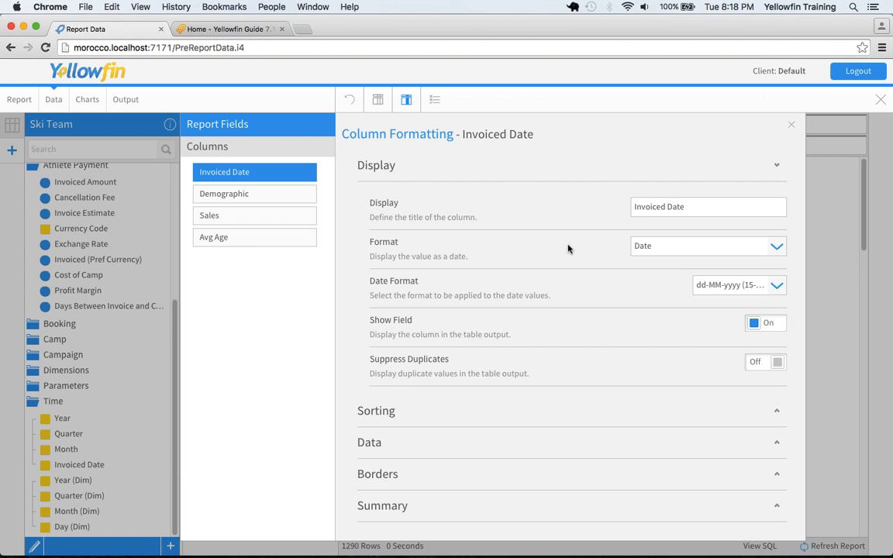
pyautogui.click(776, 284)
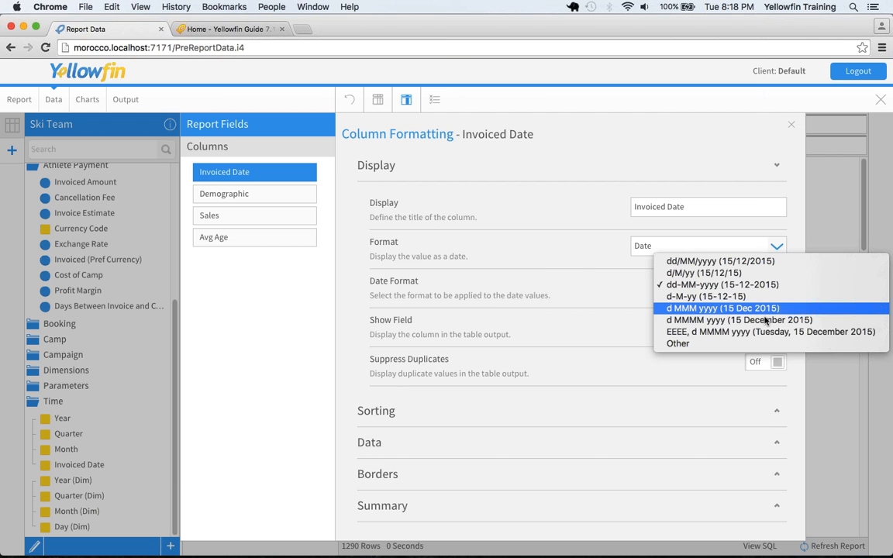
pyautogui.click(690, 345)
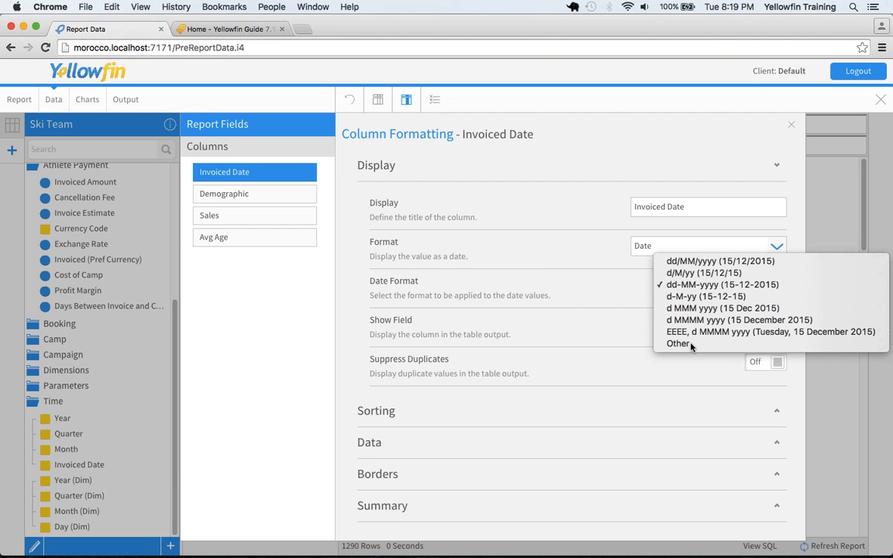
pyautogui.click(703, 343)
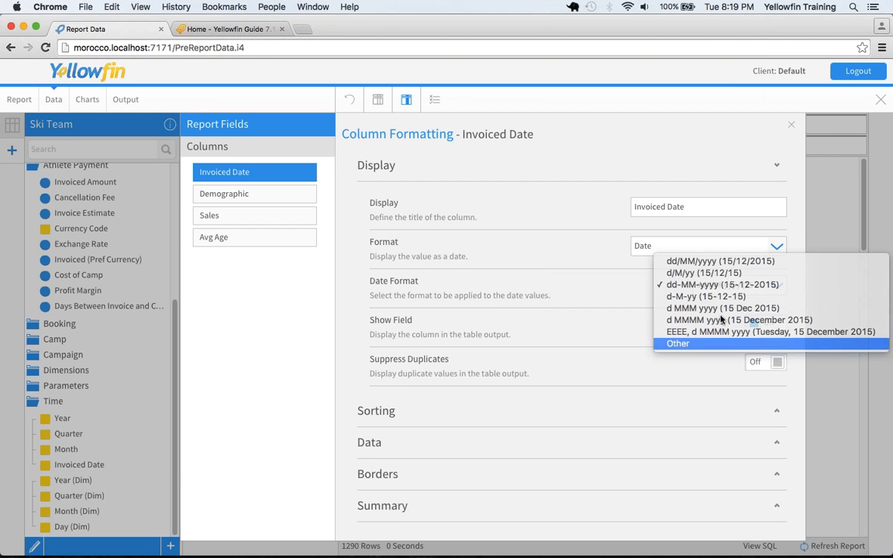
pyautogui.click(717, 322)
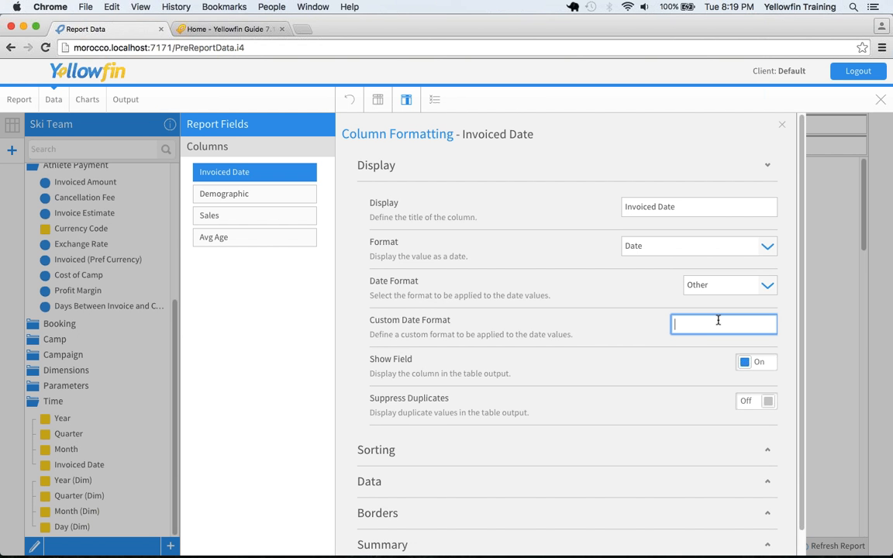
pyautogui.write('mmm, yy')
pyautogui.click(781, 125)
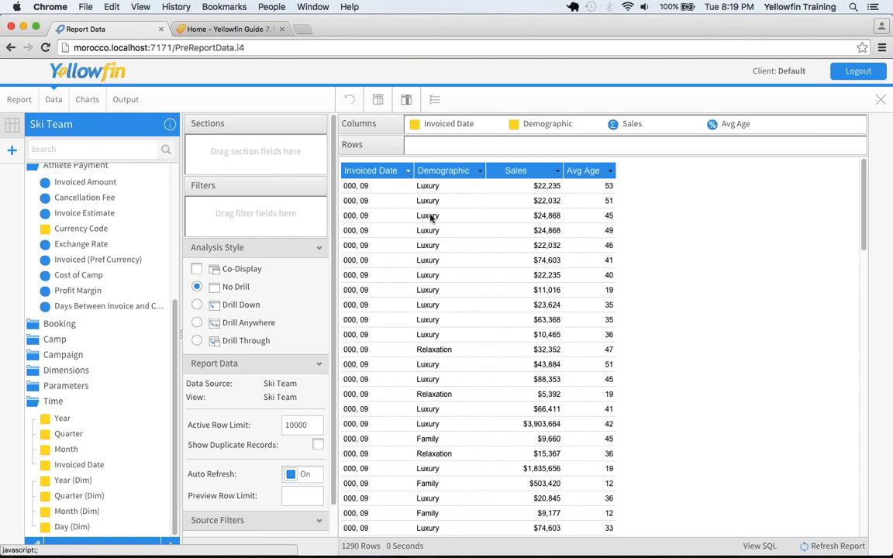
# Step: Correct the Invoiced Date column's custom date format to "MMM, yy"
pyautogui.click(408, 171)
pyautogui.moveTo(434, 241)
pyautogui.click(543, 244)
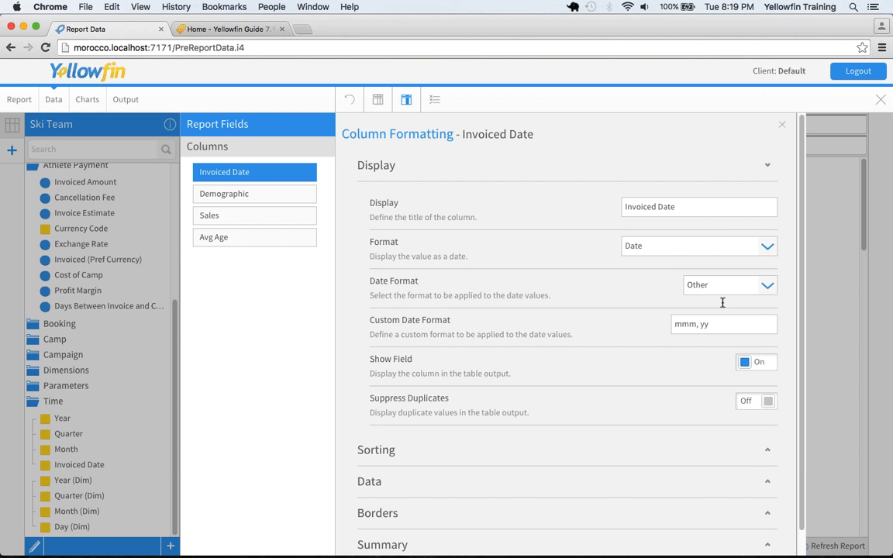
pyautogui.moveTo(689, 323); pyautogui.dragTo(652, 331)
pyautogui.write('MM')
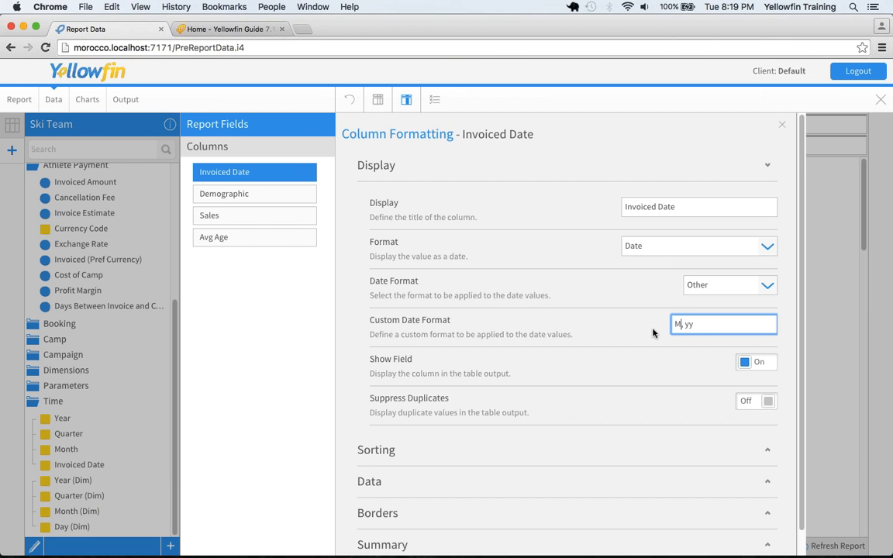
pyautogui.write('M')
pyautogui.click(781, 124)
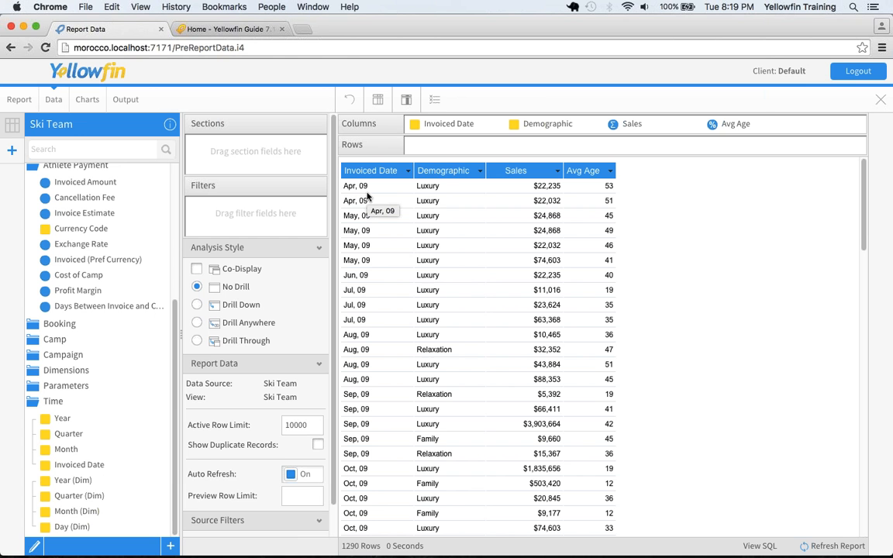
# Step: Review the date format options in the Invoiced Date column's formatting, keeping Other selected, and close the formatting
pyautogui.click(407, 170)
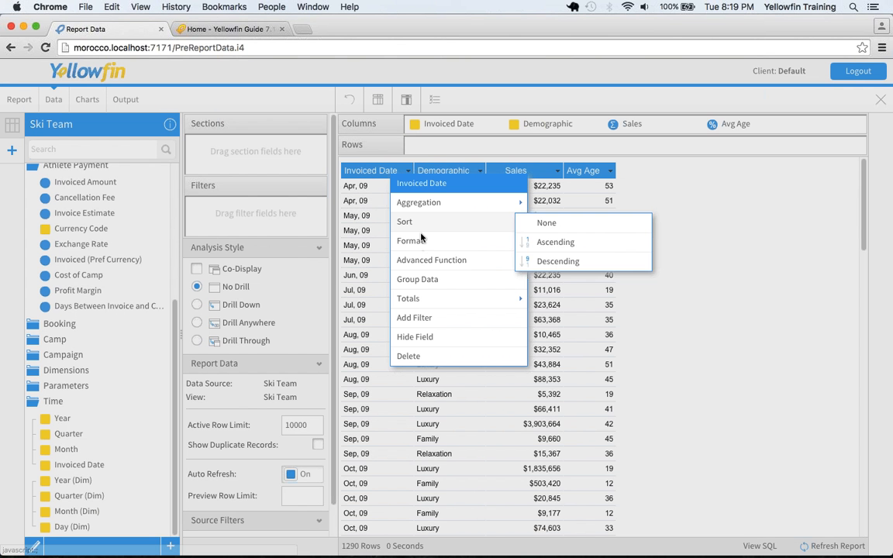
pyautogui.moveTo(424, 243)
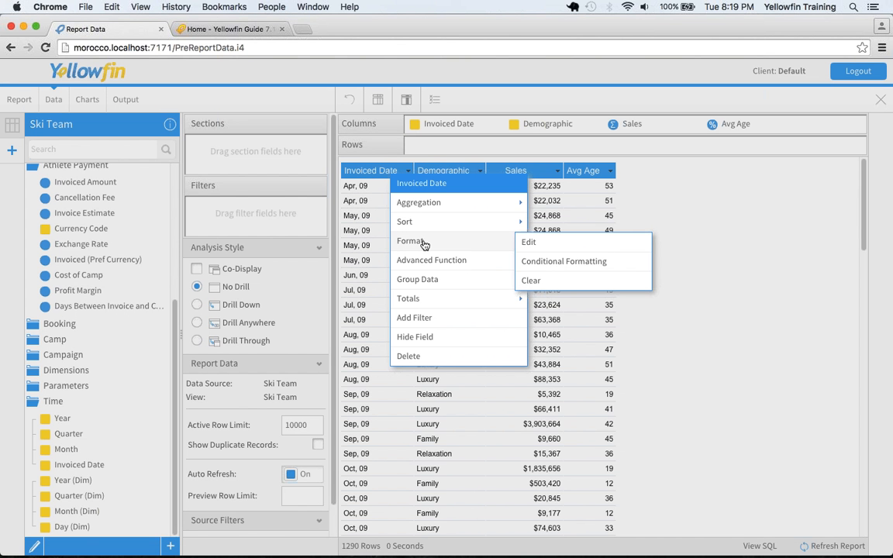
pyautogui.click(581, 245)
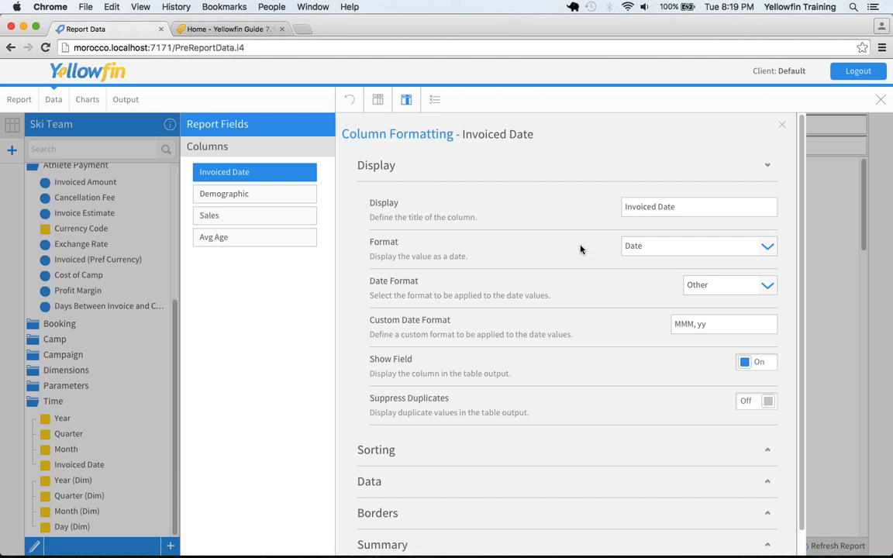
pyautogui.click(734, 288)
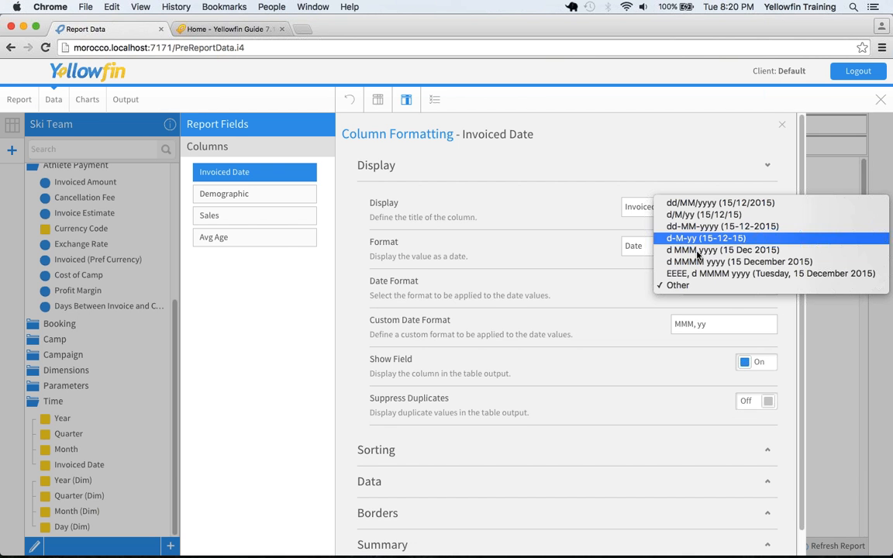
pyautogui.click(678, 285)
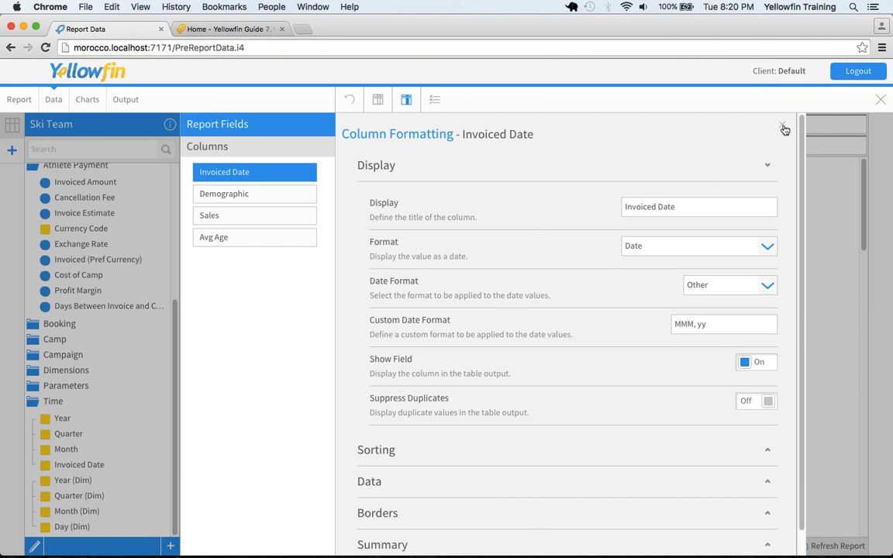
pyautogui.click(837, 274)
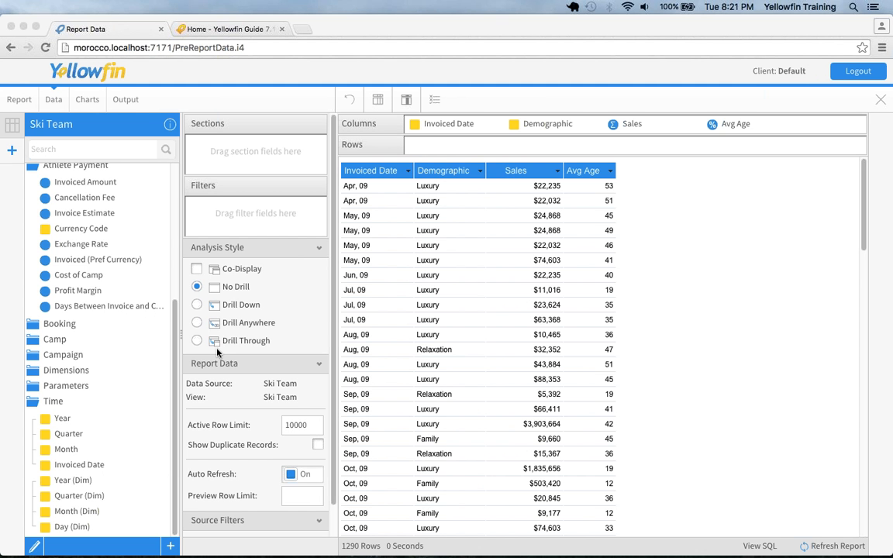
pyautogui.click(455, 125)
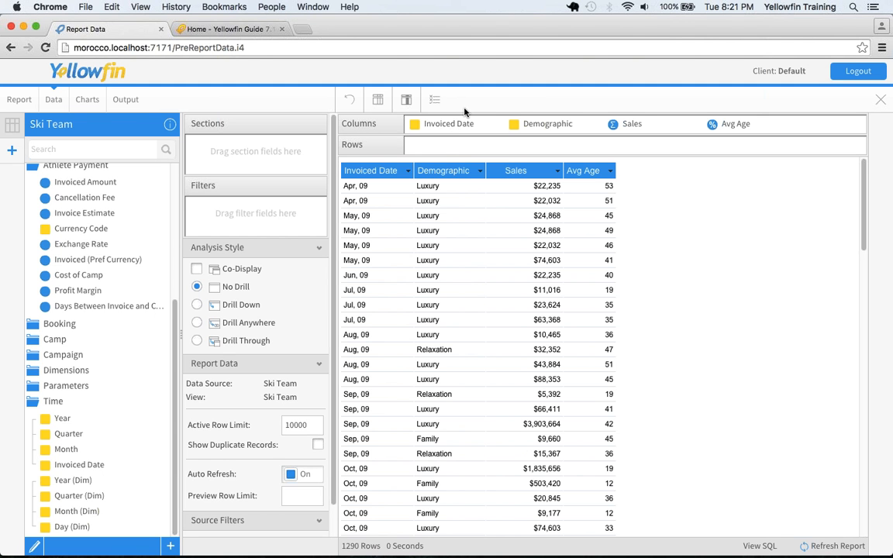
# Step: Remove the Invoiced Date column, add it back as the first column and clear all of its formatting
pyautogui.moveTo(455, 126); pyautogui.dragTo(133, 293)
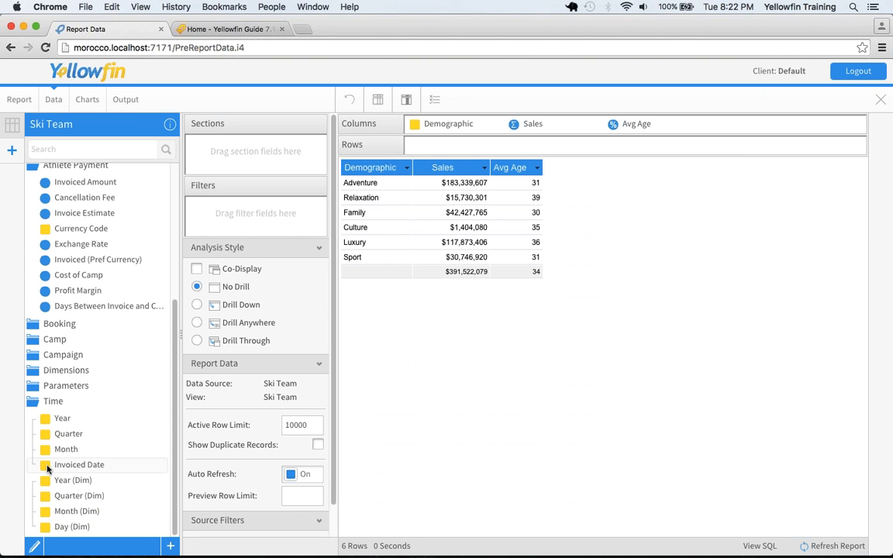
pyautogui.moveTo(47, 468); pyautogui.dragTo(345, 288)
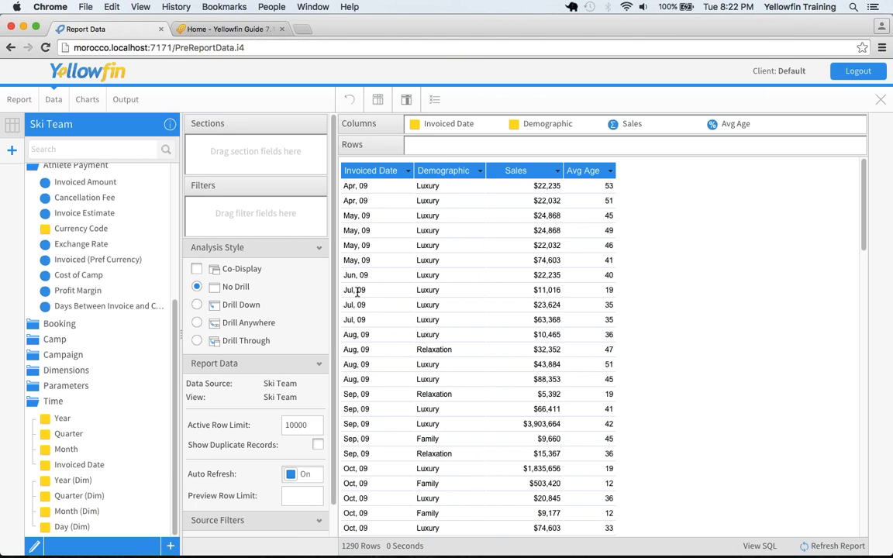
pyautogui.click(407, 172)
pyautogui.moveTo(494, 243)
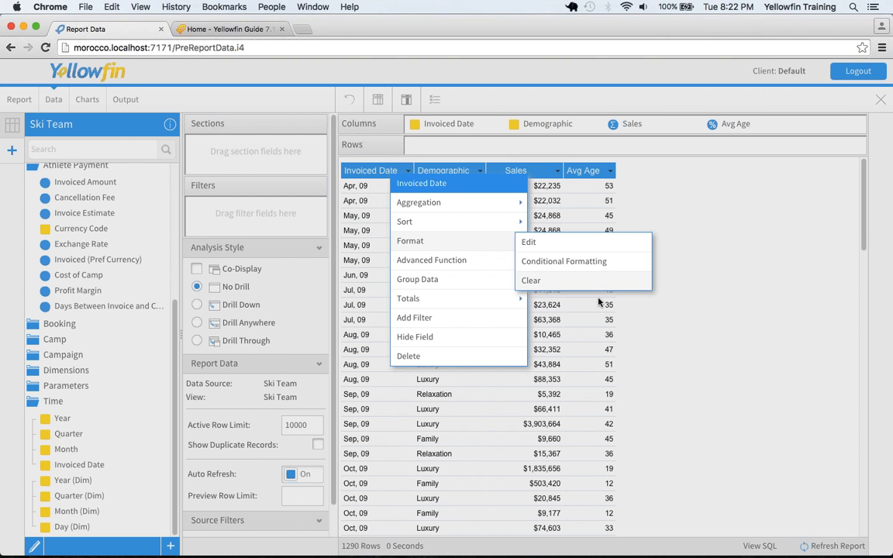
pyautogui.click(536, 279)
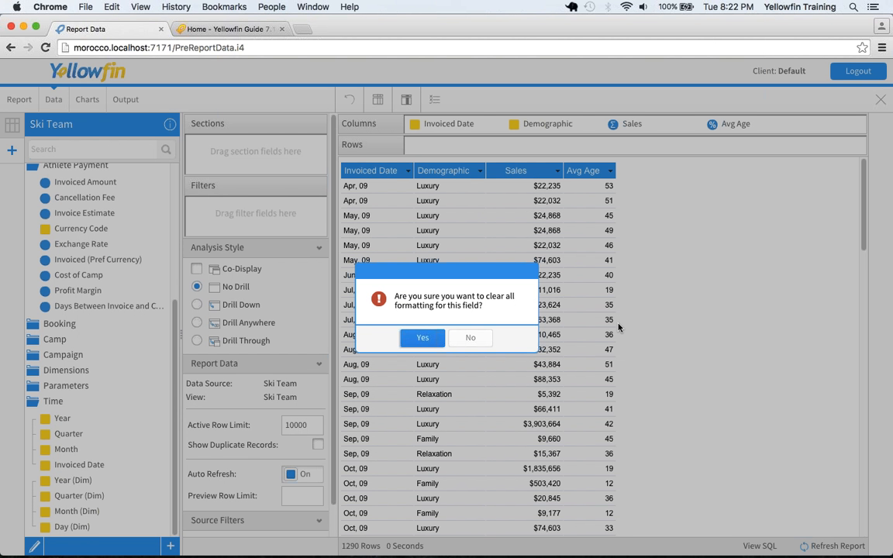
pyautogui.click(418, 339)
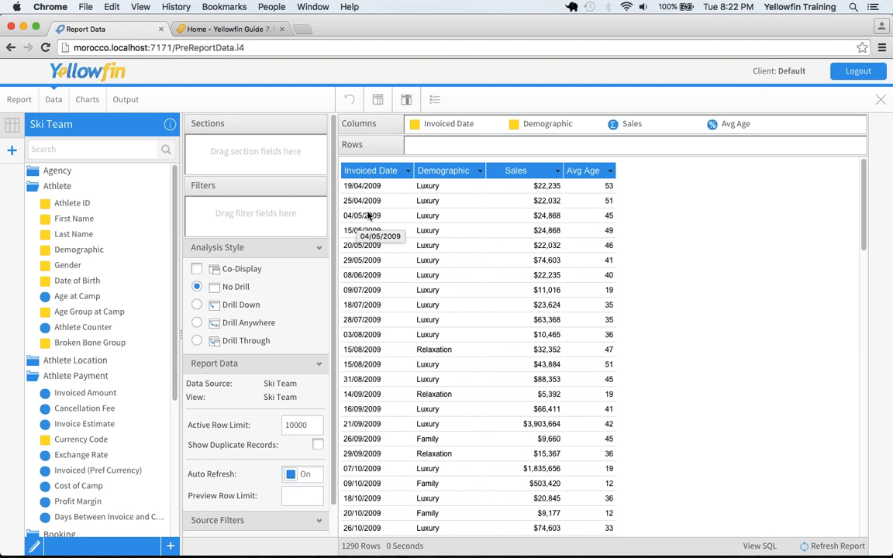
# Step: Replace the Invoiced Date column with Month from the Time folder as the first column
pyautogui.moveTo(378, 124); pyautogui.dragTo(80, 268)
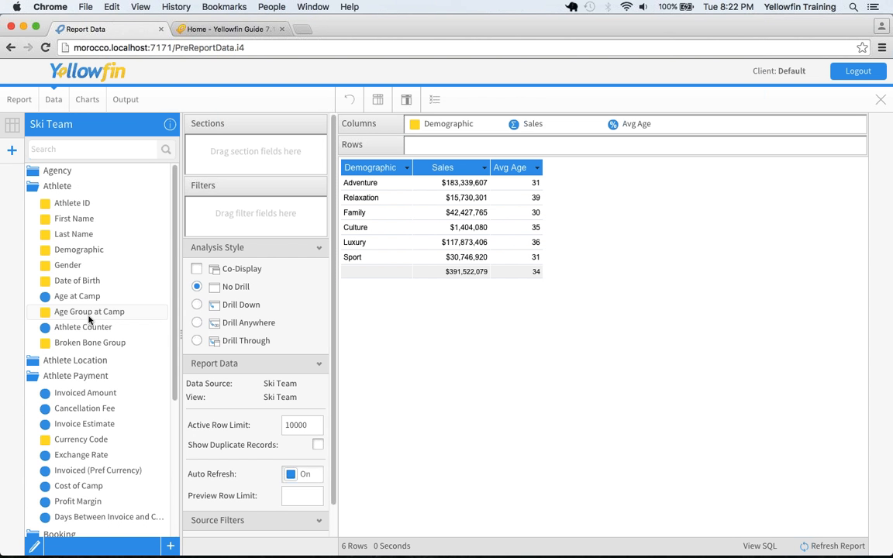
pyautogui.scroll(-5, 89, 320)
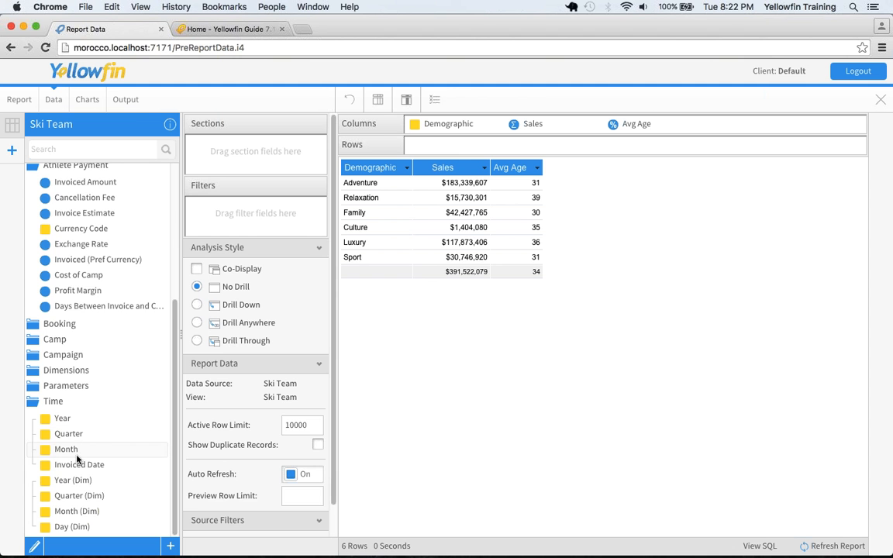
pyautogui.moveTo(51, 450); pyautogui.dragTo(77, 469)
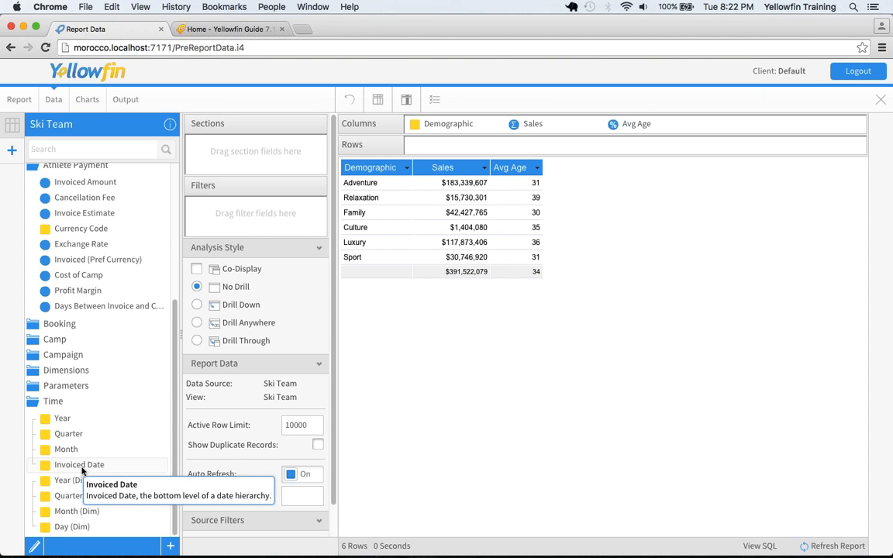
pyautogui.moveTo(65, 450); pyautogui.dragTo(356, 273)
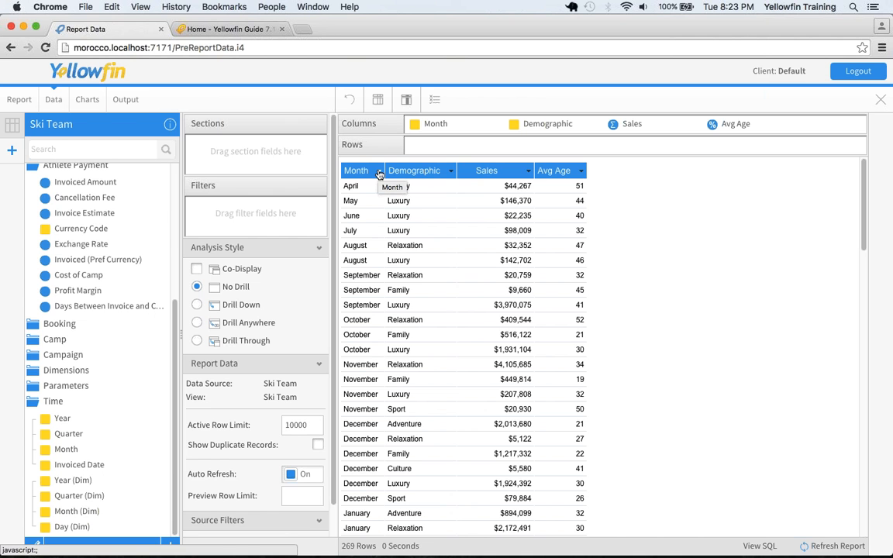
# Step: Change the Month column's format to Date and add Invoiced Date as the second column
pyautogui.click(379, 171)
pyautogui.moveTo(380, 240)
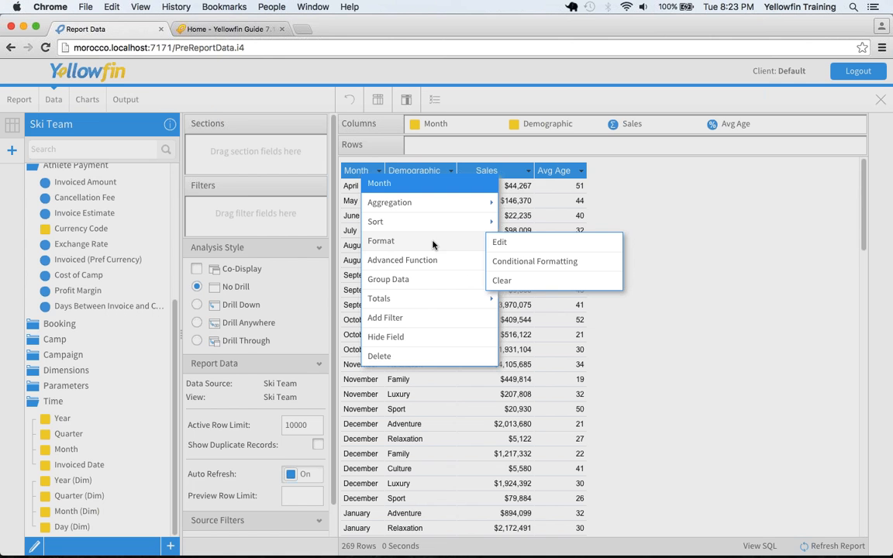
pyautogui.click(502, 241)
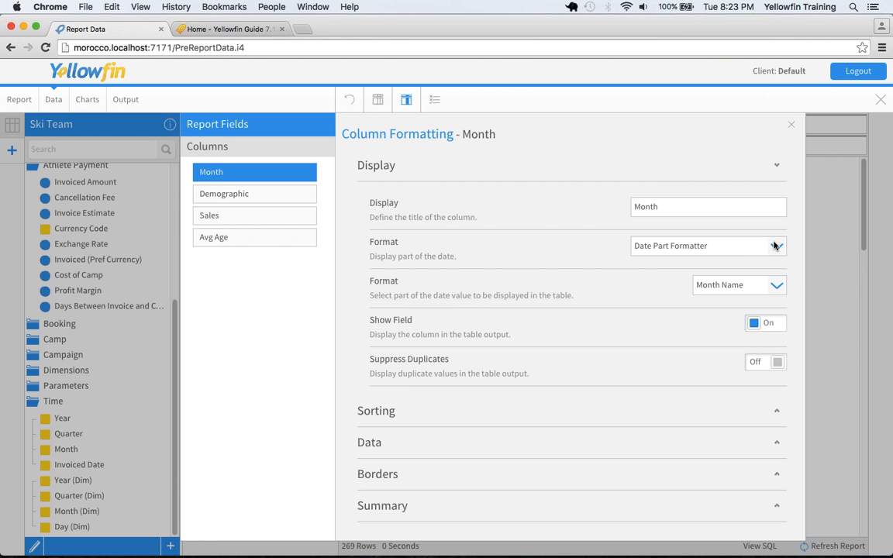
pyautogui.click(694, 245)
pyautogui.click(749, 235)
pyautogui.click(791, 124)
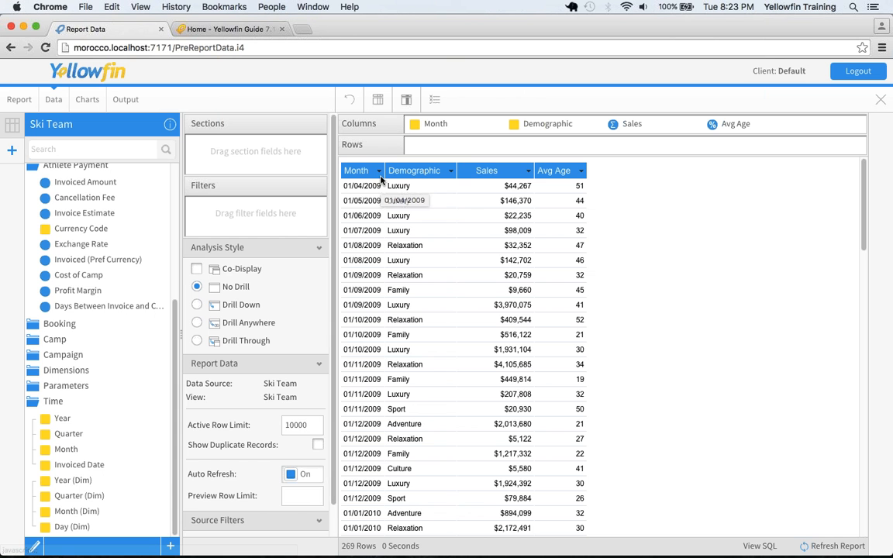
pyautogui.moveTo(48, 465); pyautogui.dragTo(399, 362)
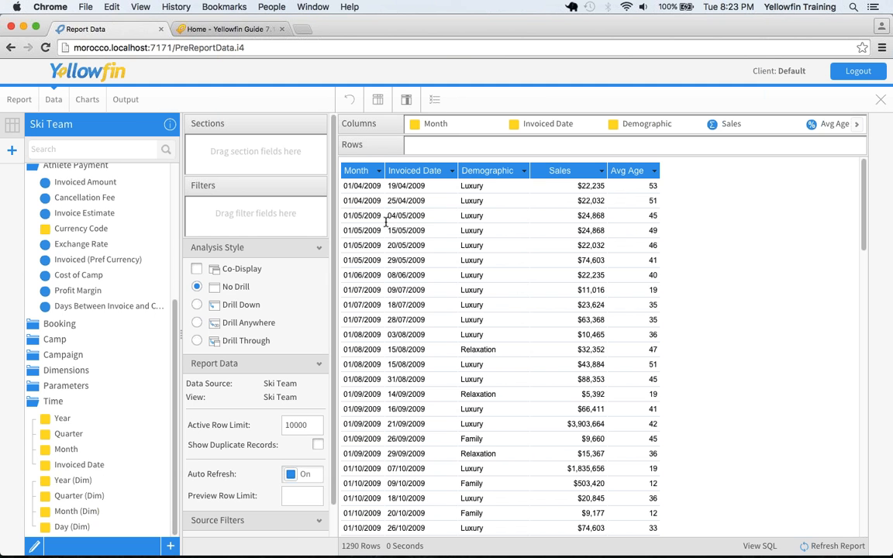
# Step: Set the Month column's date format to Other with the custom format "MMM, yy" and remove the Invoiced Date column
pyautogui.click(378, 170)
pyautogui.moveTo(393, 242)
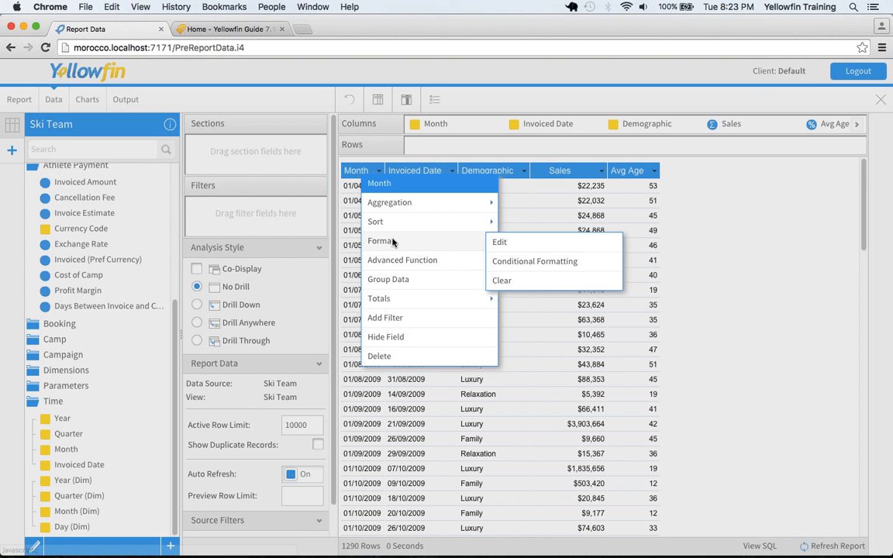
pyautogui.click(499, 242)
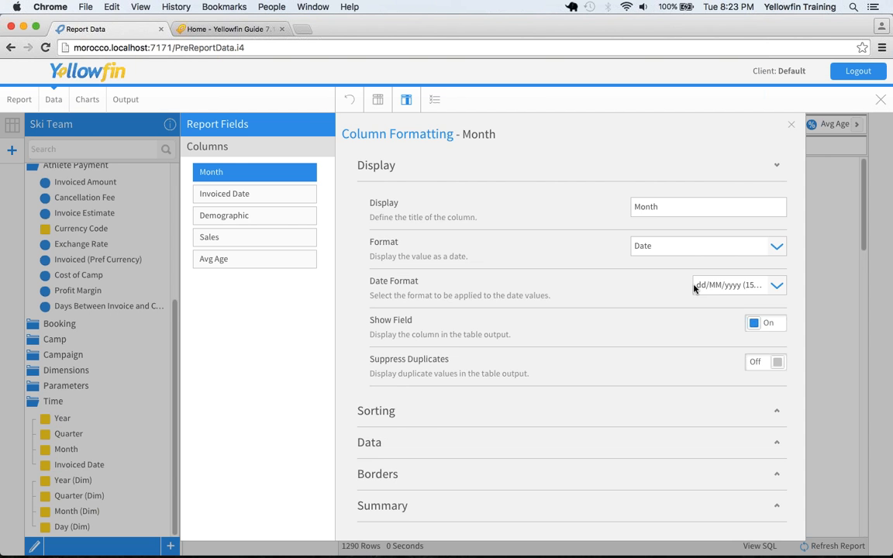
pyautogui.click(733, 285)
pyautogui.click(733, 323)
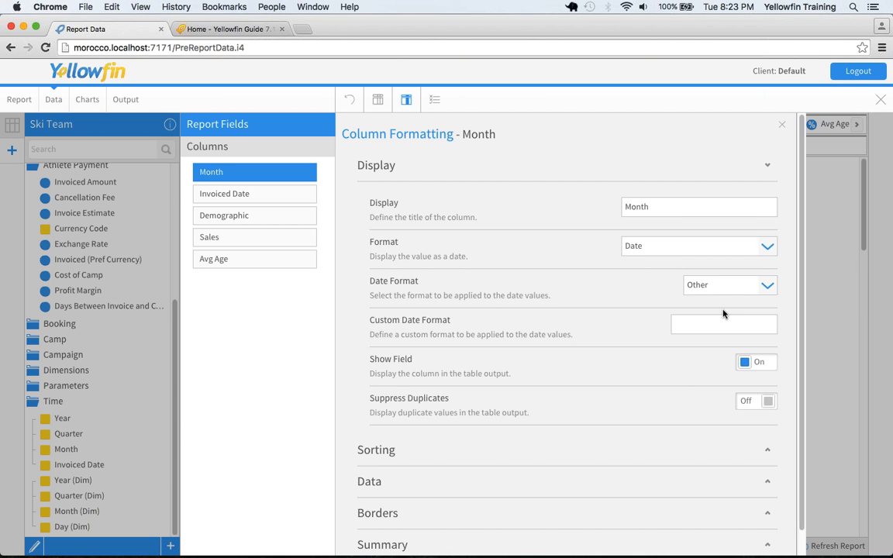
pyautogui.click(707, 323)
pyautogui.write('MMM, yy')
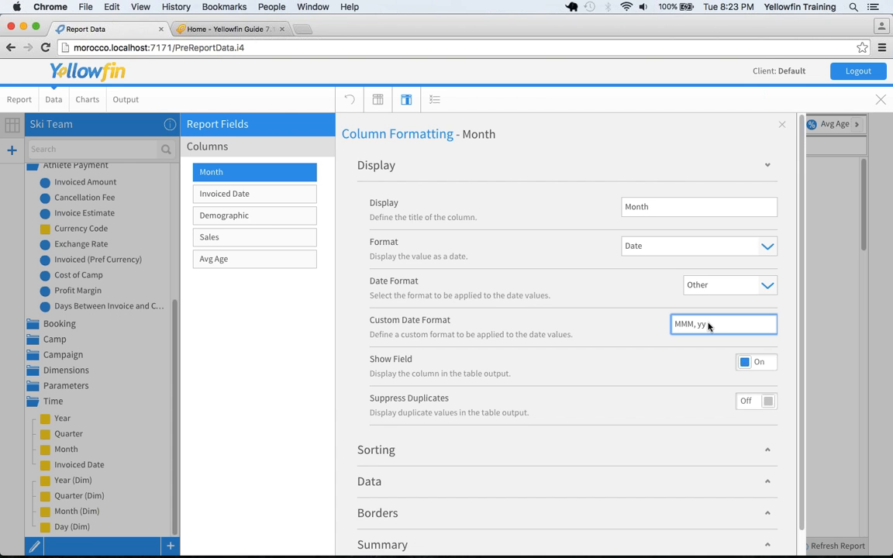
pyautogui.click(781, 124)
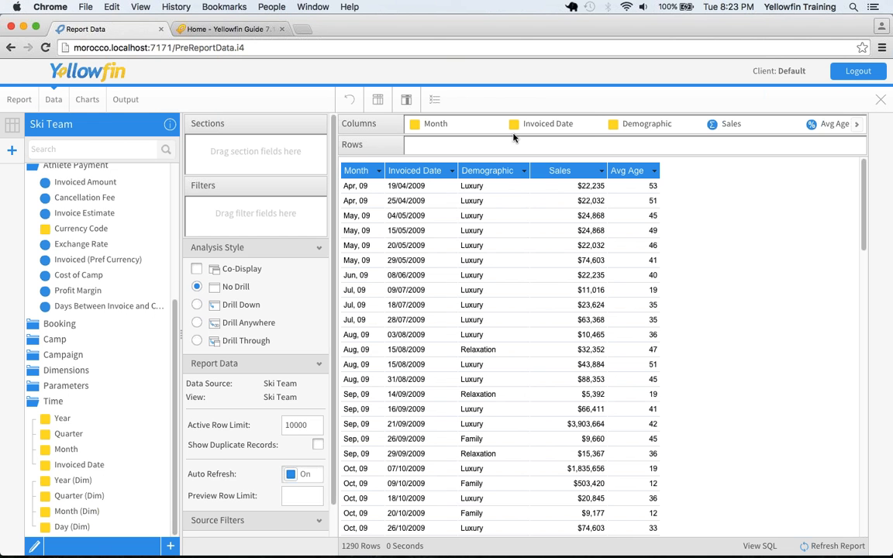
pyautogui.moveTo(554, 130); pyautogui.dragTo(116, 302)
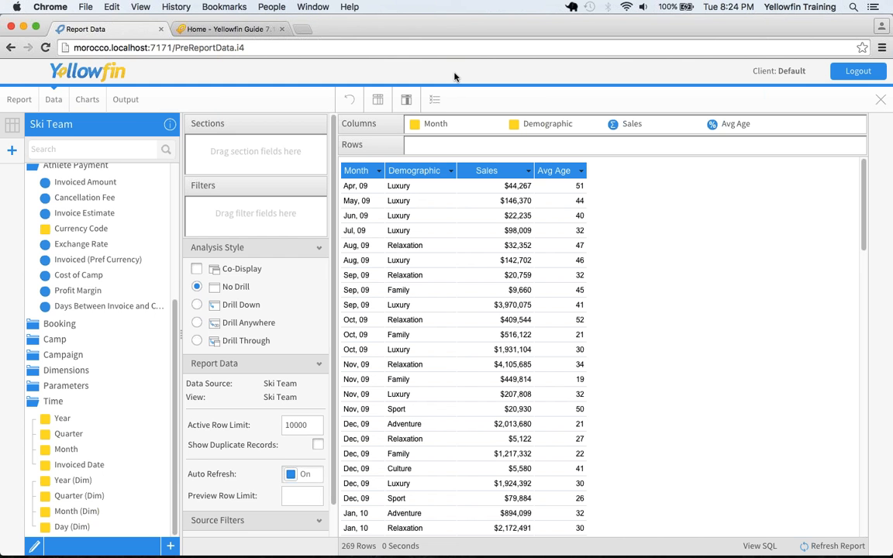
# Step: Open the Date Hierarchy page under View Calculated Fields in the Yellowfin wiki, read through it and return to the report
pyautogui.click(252, 28)
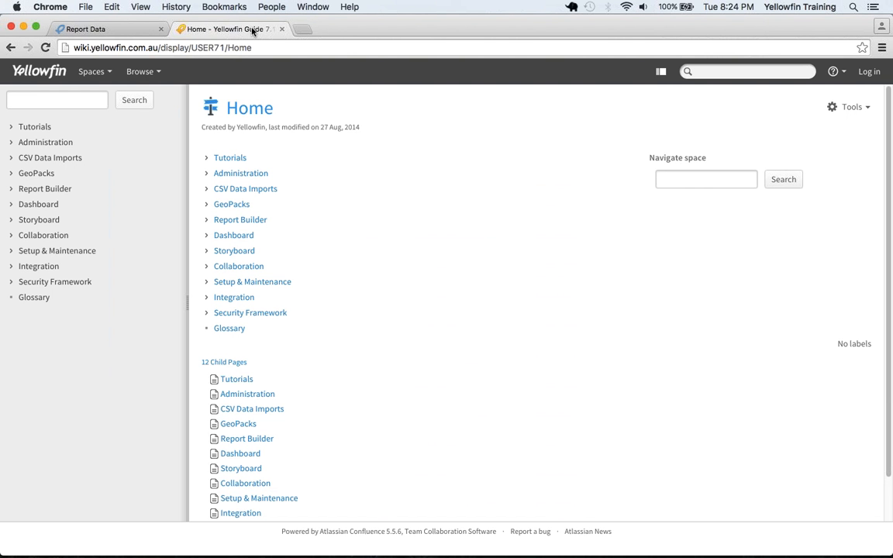
pyautogui.click(11, 144)
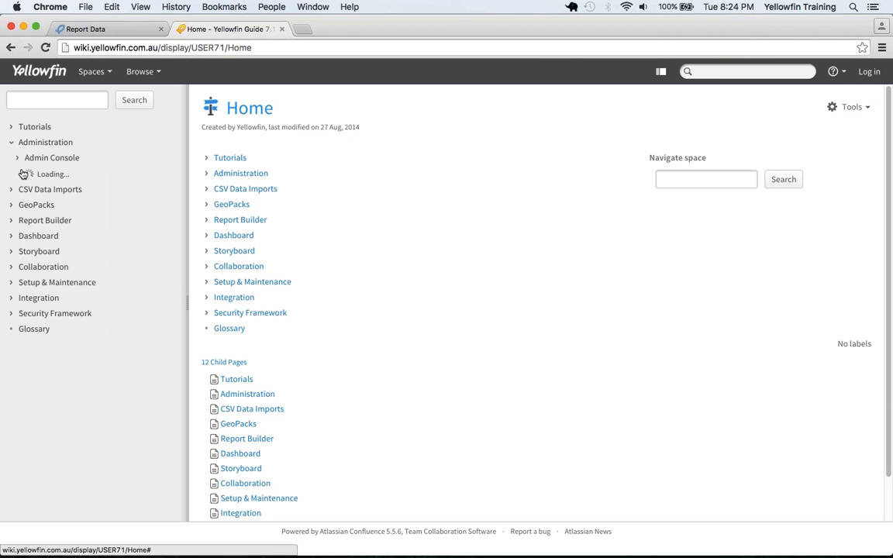
pyautogui.click(23, 190)
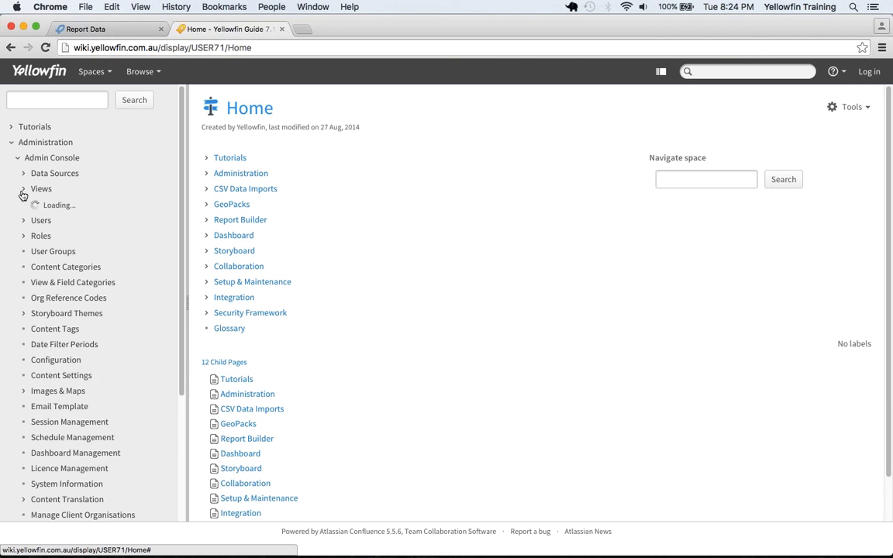
pyautogui.click(29, 203)
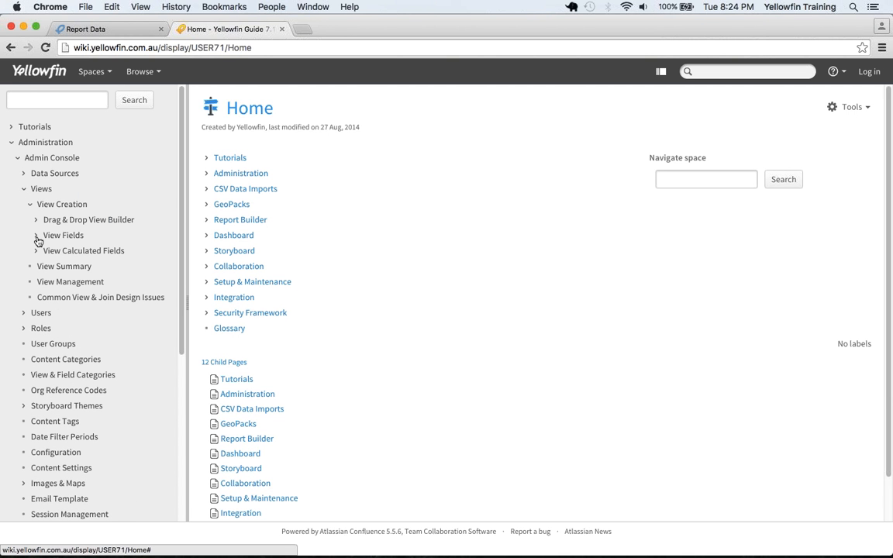
pyautogui.click(36, 251)
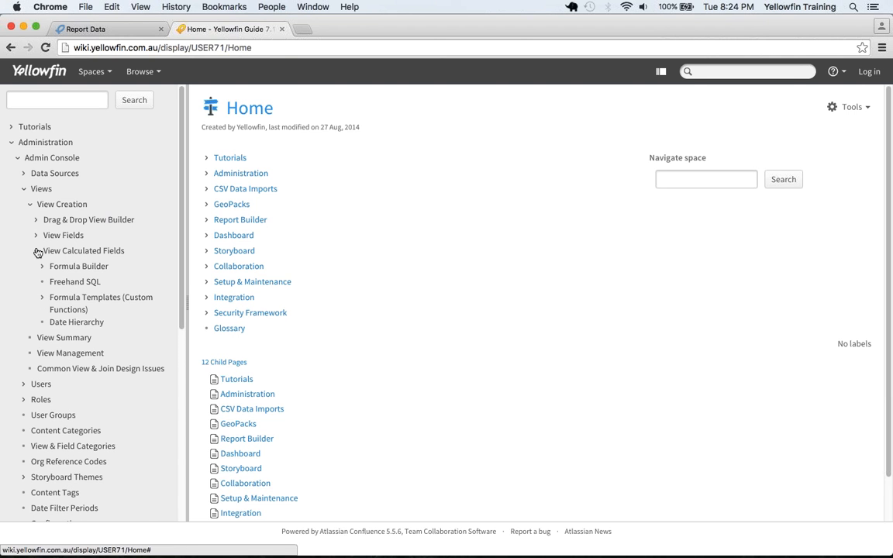
pyautogui.click(76, 322)
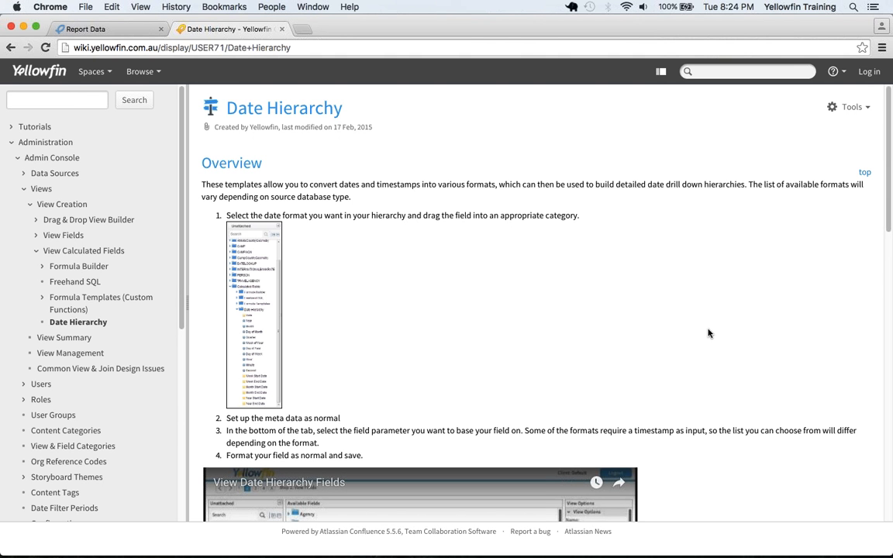
pyautogui.scroll(-5, 705, 333)
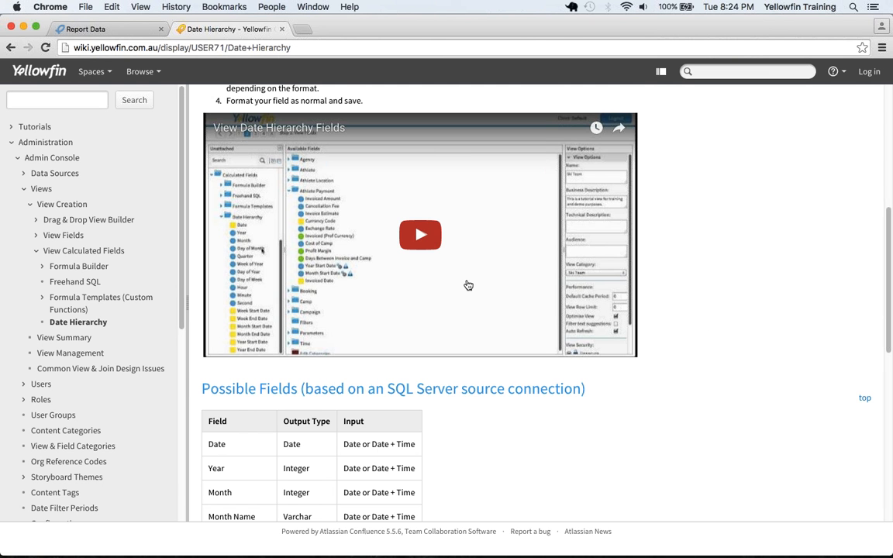
pyautogui.scroll(-6, 470, 284)
pyautogui.scroll(15, 473, 284)
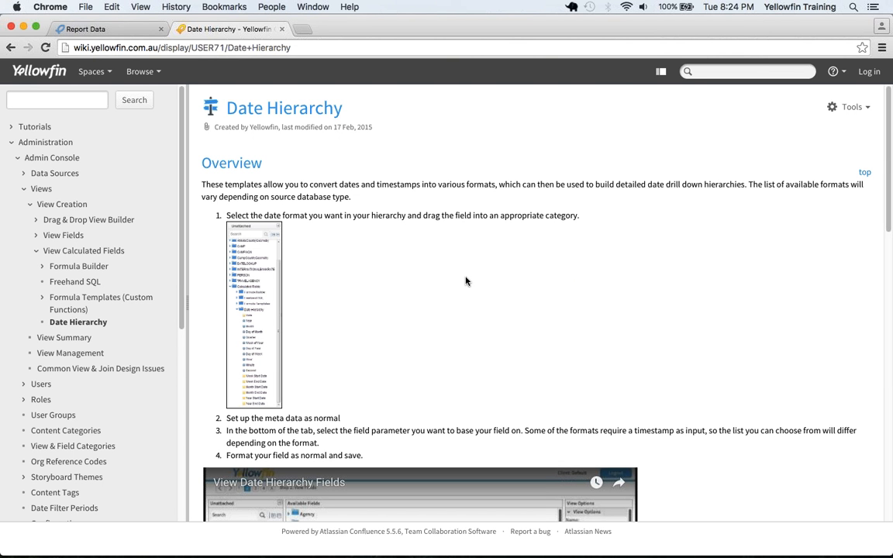
pyautogui.click(123, 30)
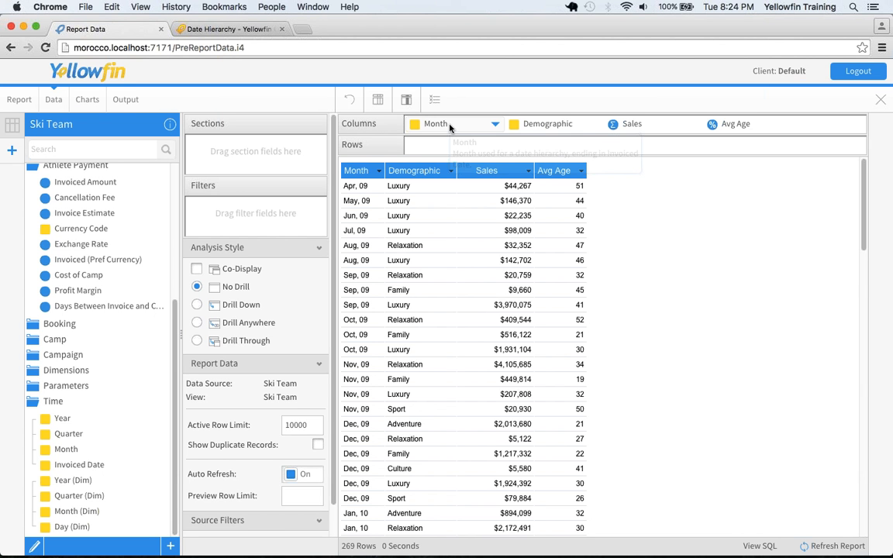
# Step: Remove the Month column and replace Avg Age with Invoiced Amount from the Athlete Payment folder
pyautogui.moveTo(449, 126); pyautogui.dragTo(65, 386)
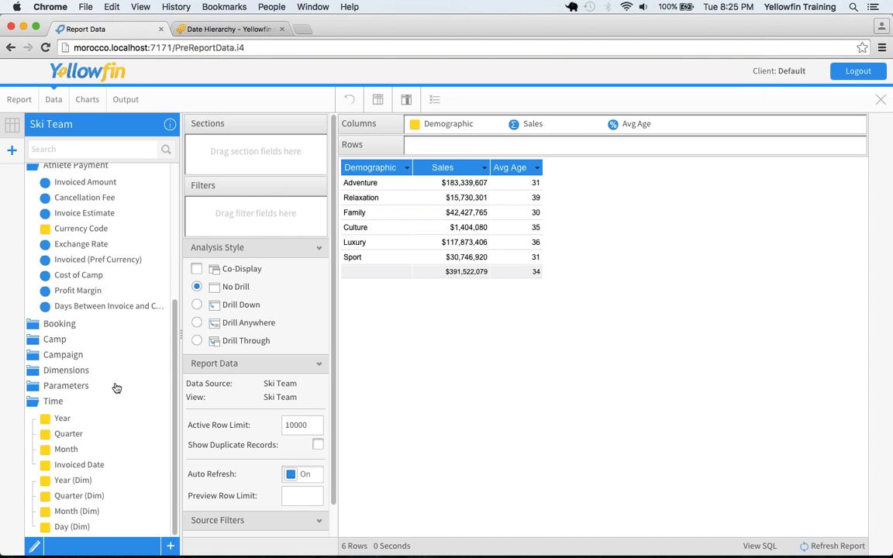
pyautogui.scroll(3, 116, 387)
pyautogui.moveTo(629, 124); pyautogui.dragTo(558, 205)
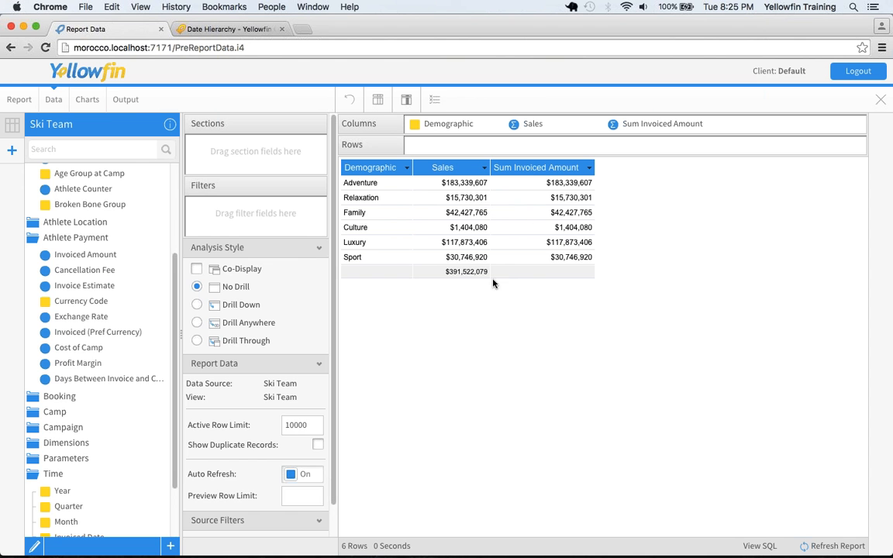
# Step: Apply the Percentage of Total analysis function to the Sum Invoiced Amount column and save it
pyautogui.click(589, 169)
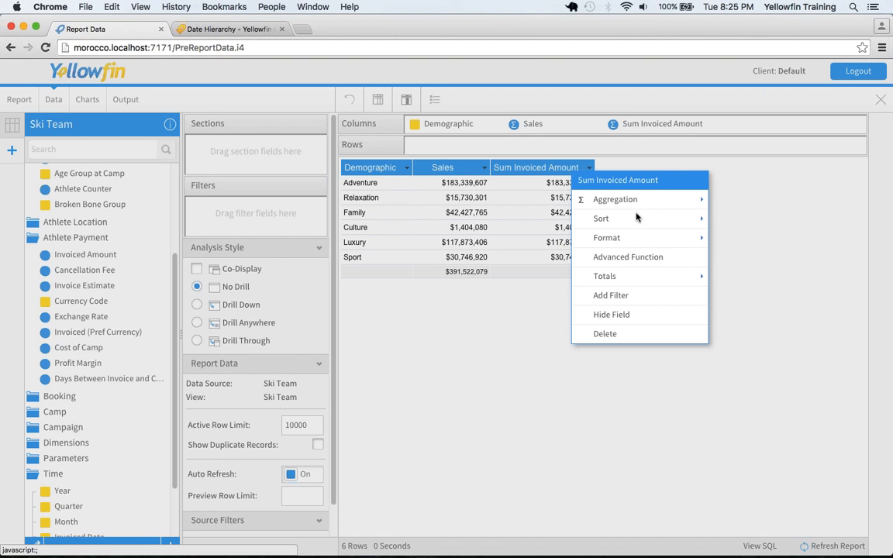
pyautogui.click(643, 265)
pyautogui.write('p')
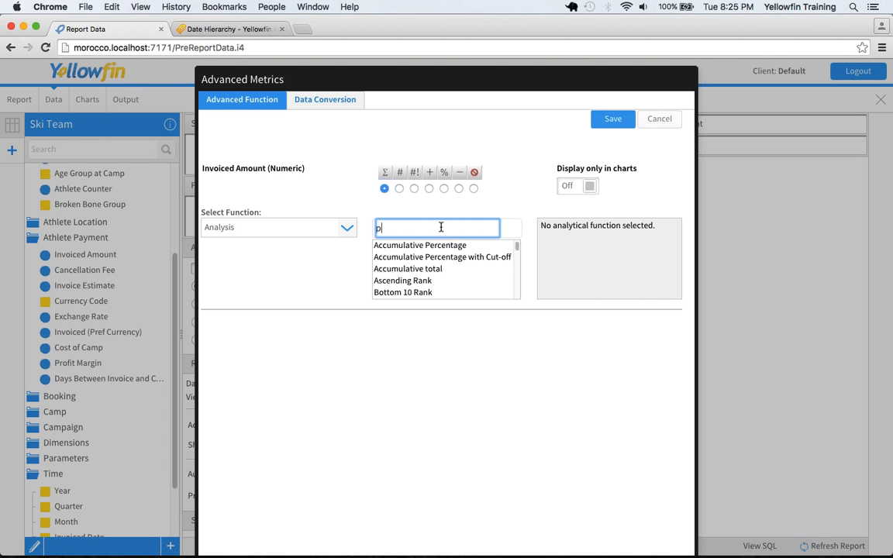
pyautogui.write('ercen')
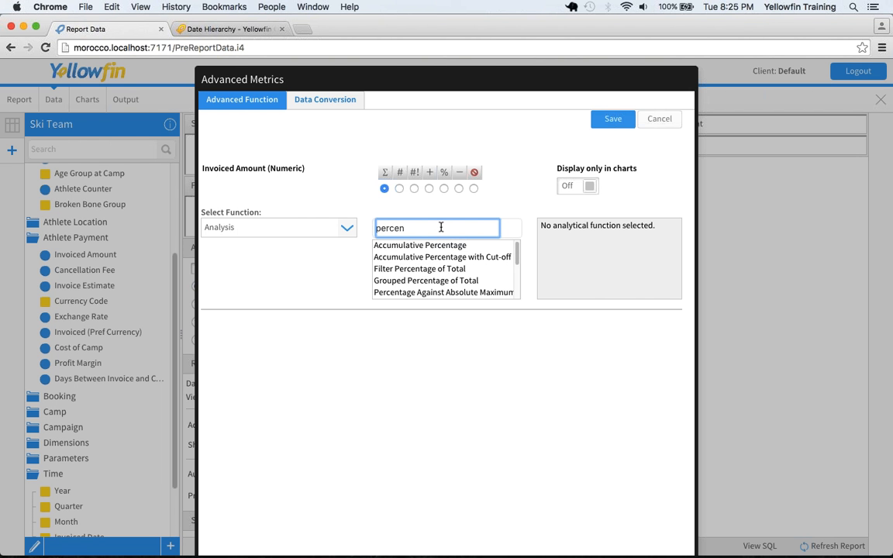
pyautogui.moveTo(518, 251); pyautogui.dragTo(516, 302)
pyautogui.click(468, 286)
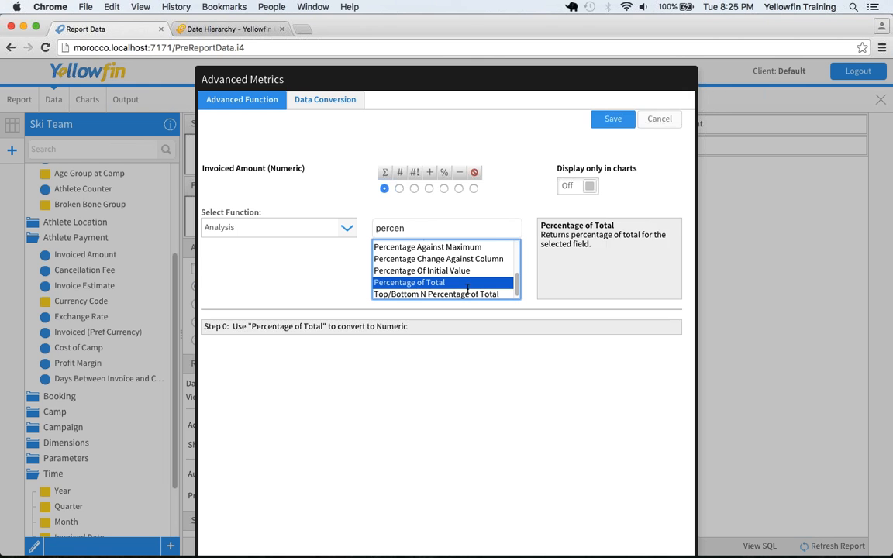
pyautogui.click(612, 118)
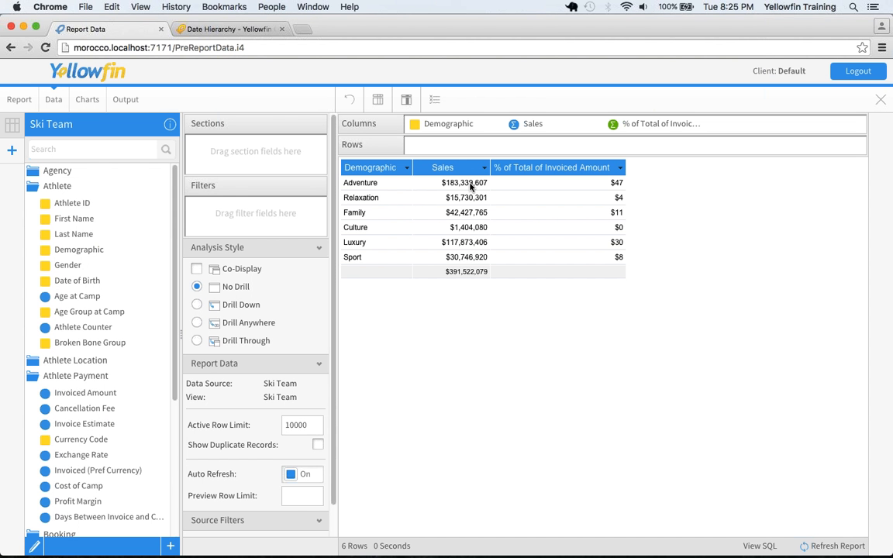
# Step: Open the column formatting for % of Total of Invoiced Amount and shorten its display title to "% of Total"
pyautogui.click(620, 168)
pyautogui.moveTo(651, 238)
pyautogui.click(740, 240)
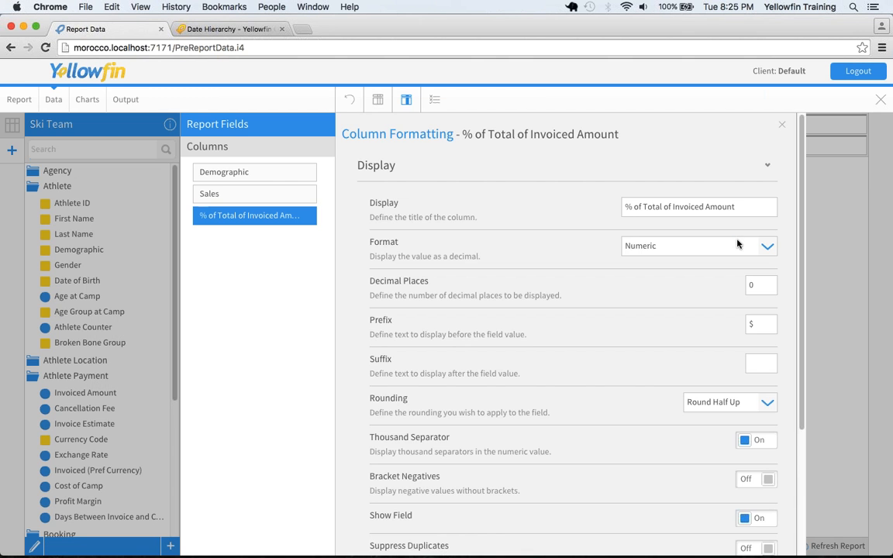
pyautogui.click(754, 205)
pyautogui.press('BackSpace')
pyautogui.press('BackSpace')
pyautogui.press('BackSpace')
pyautogui.press('BackSpace')
pyautogui.press('BackSpace')
pyautogui.press('BackSpace')
pyautogui.press('BackSpace')
pyautogui.press('BackSpace')
pyautogui.press('BackSpace')
pyautogui.press('BackSpace')
pyautogui.press('BackSpace')
pyautogui.press('BackSpace')
pyautogui.press('BackSpace')
pyautogui.press('BackSpace')
pyautogui.press('BackSpace')
pyautogui.press('BackSpace')
pyautogui.press('BackSpace')
pyautogui.press('BackSpace')
pyautogui.press('BackSpace')
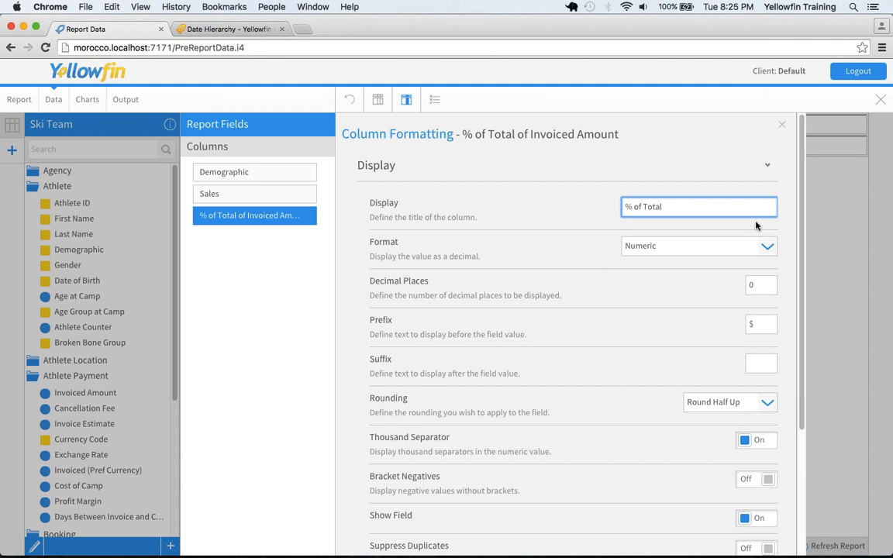
# Step: Clear the $ prefix of the % of Total column, set its suffix to % and close the formatting
pyautogui.click(757, 330)
pyautogui.press('BackSpace')
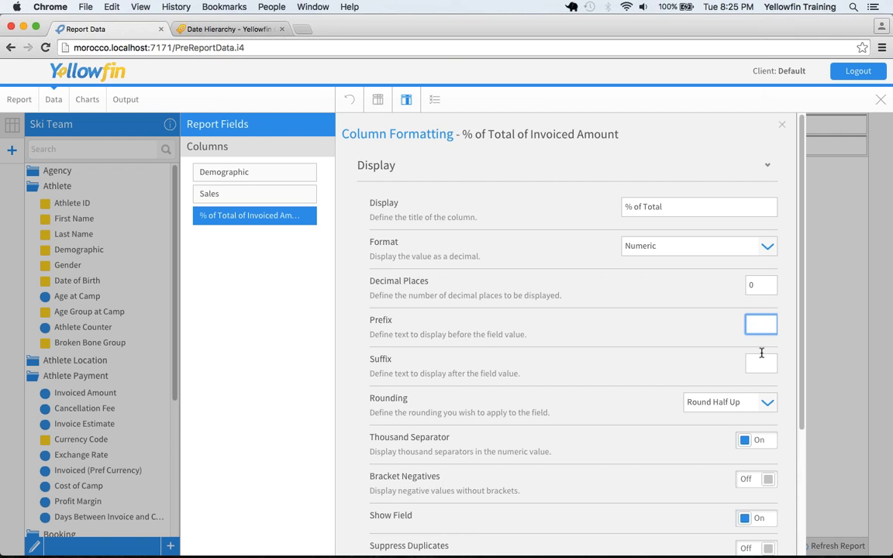
pyautogui.click(755, 363)
pyautogui.write('%')
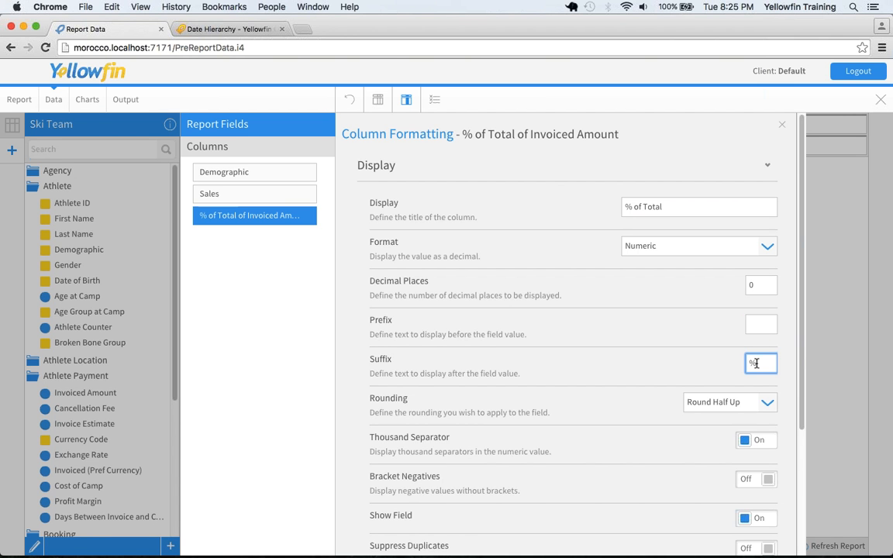
pyautogui.click(781, 126)
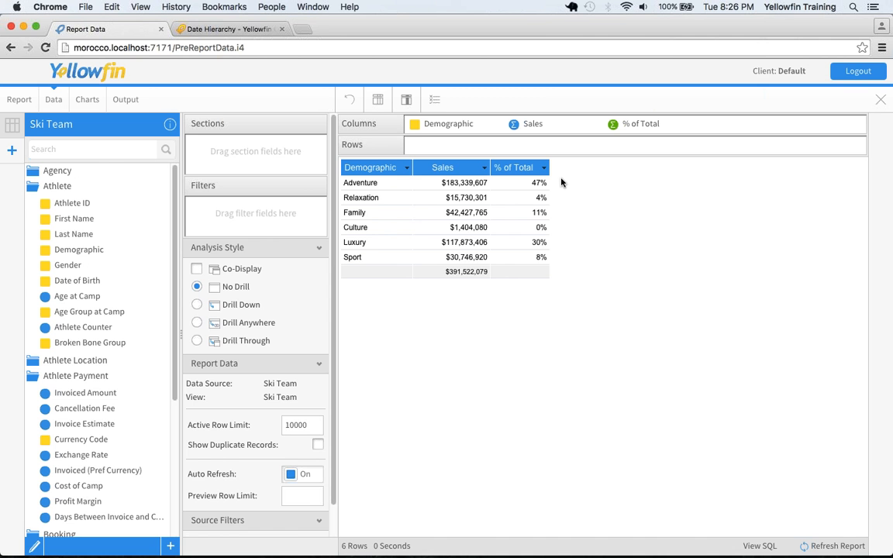
# Step: Set the decimal places of the % of Total column to 2
pyautogui.click(499, 168)
pyautogui.moveTo(565, 237)
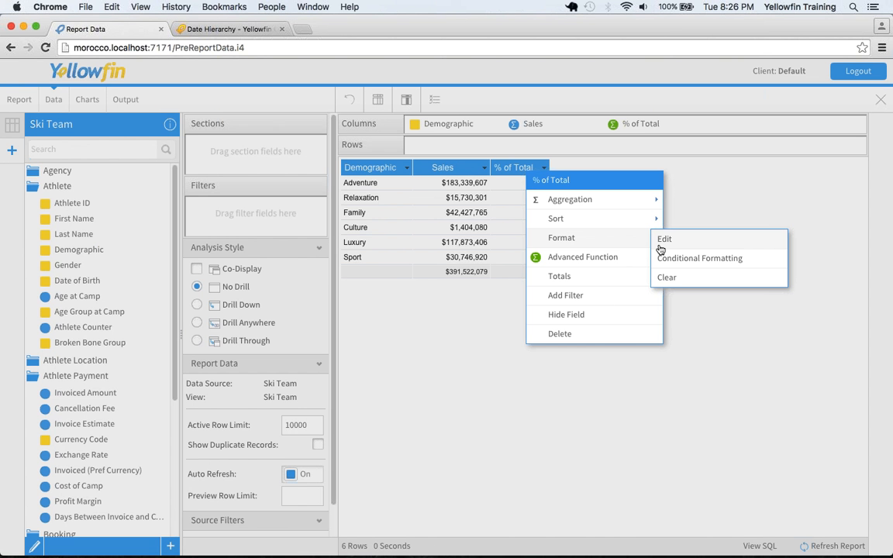
pyautogui.click(663, 237)
pyautogui.moveTo(757, 286); pyautogui.dragTo(706, 284)
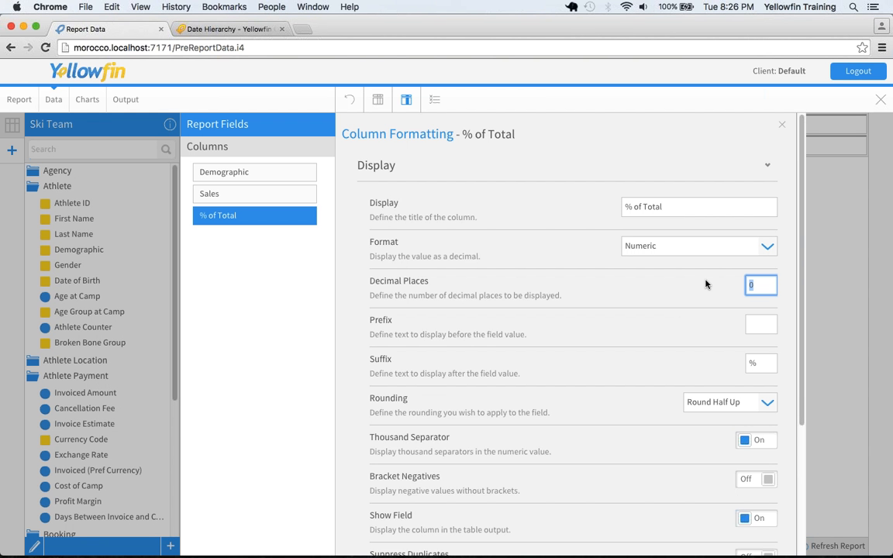
pyautogui.click(781, 125)
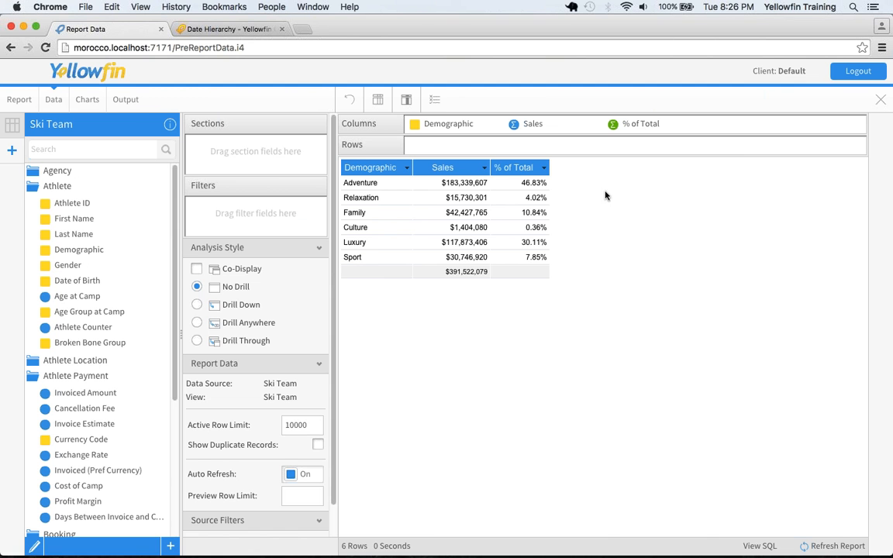
# Step: Change the display format of the % of Total column to Percentage Bar and return to the report
pyautogui.click(545, 171)
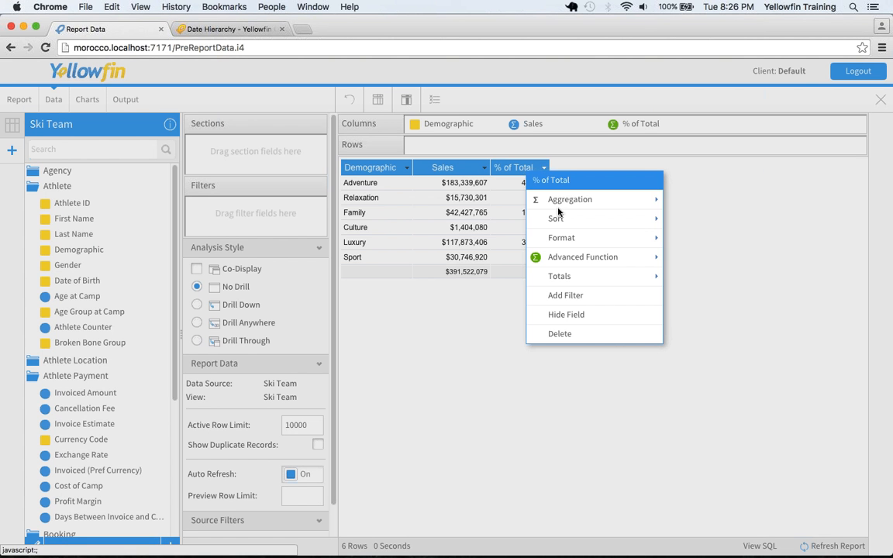
pyautogui.click(665, 240)
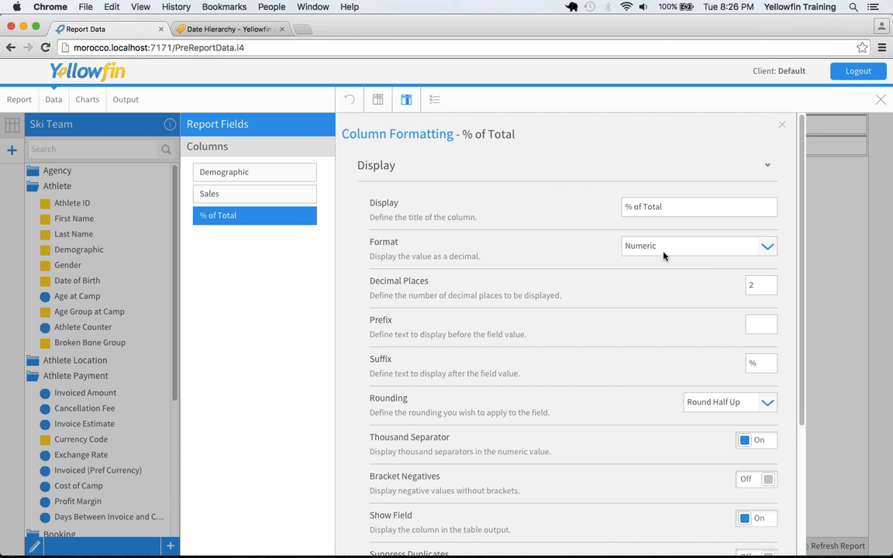
pyautogui.click(663, 255)
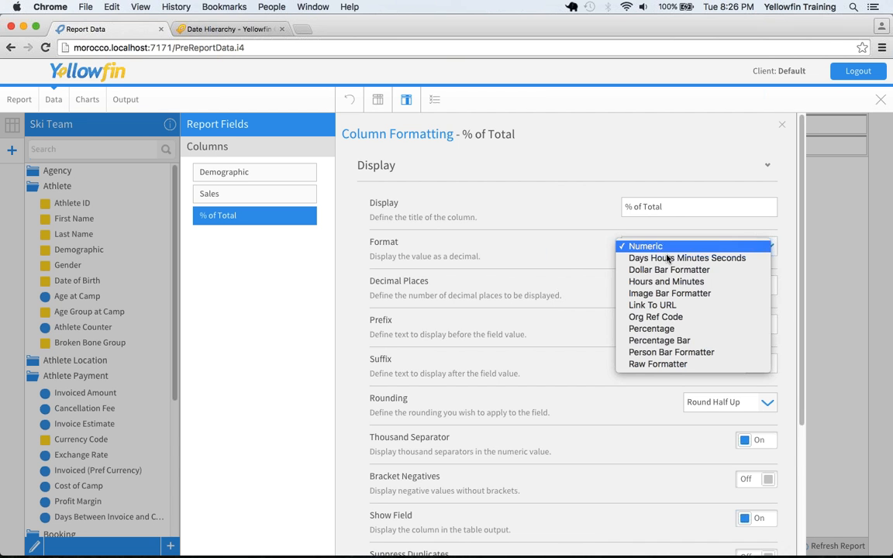
pyautogui.click(670, 340)
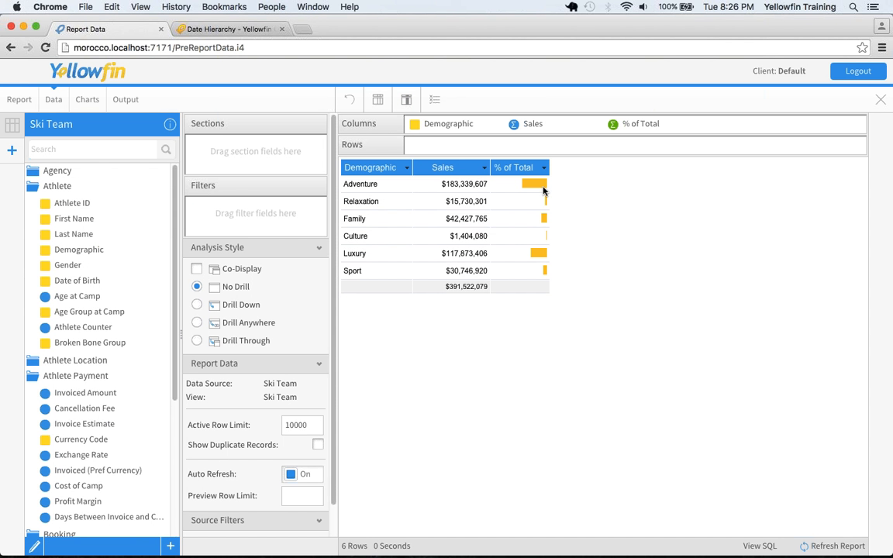
# Step: Sort the report by the % of Total column in ascending order
pyautogui.moveTo(519, 190)
pyautogui.click(543, 168)
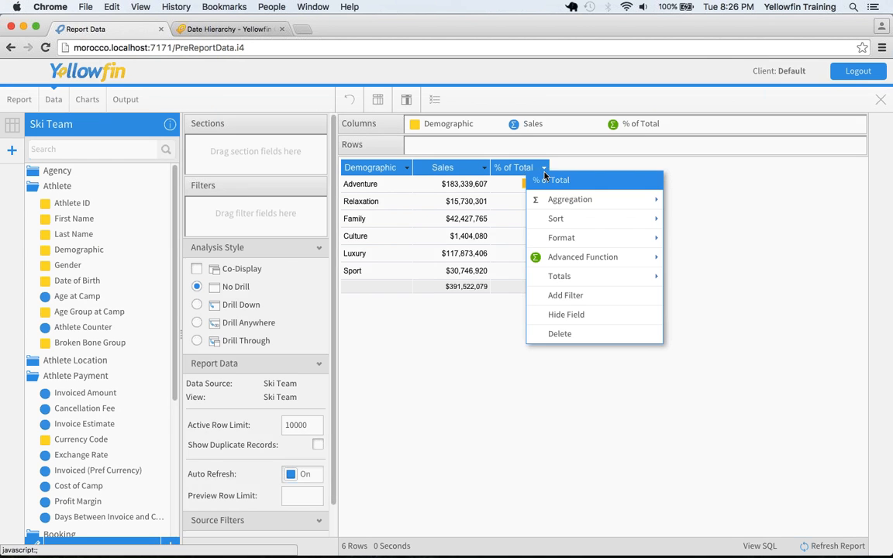
pyautogui.moveTo(552, 201)
pyautogui.moveTo(609, 220)
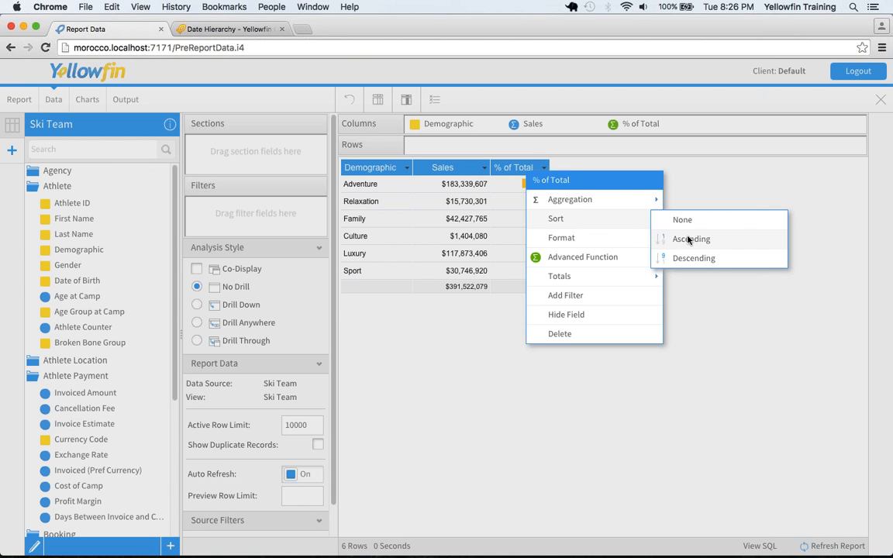
pyautogui.click(659, 237)
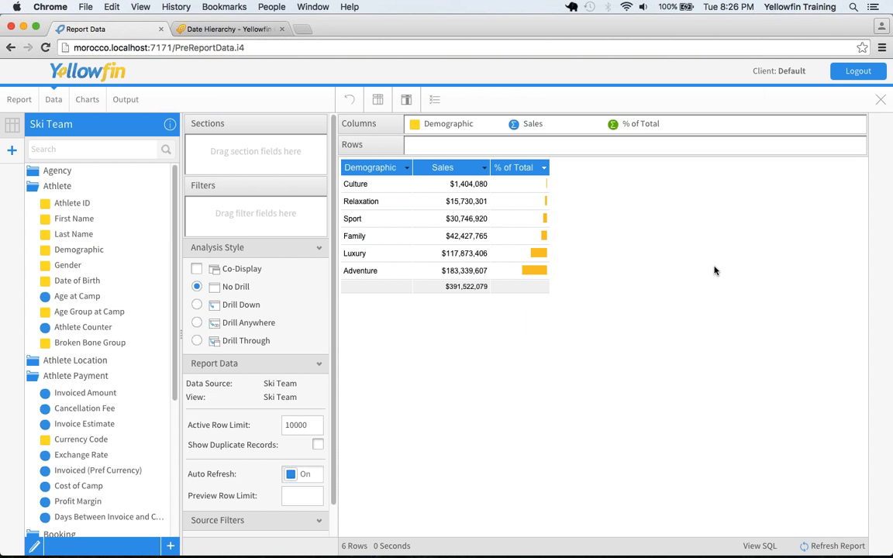
# Step: Center the data alignment of the % of Total column
pyautogui.click(543, 168)
pyautogui.moveTo(561, 237)
pyautogui.click(666, 237)
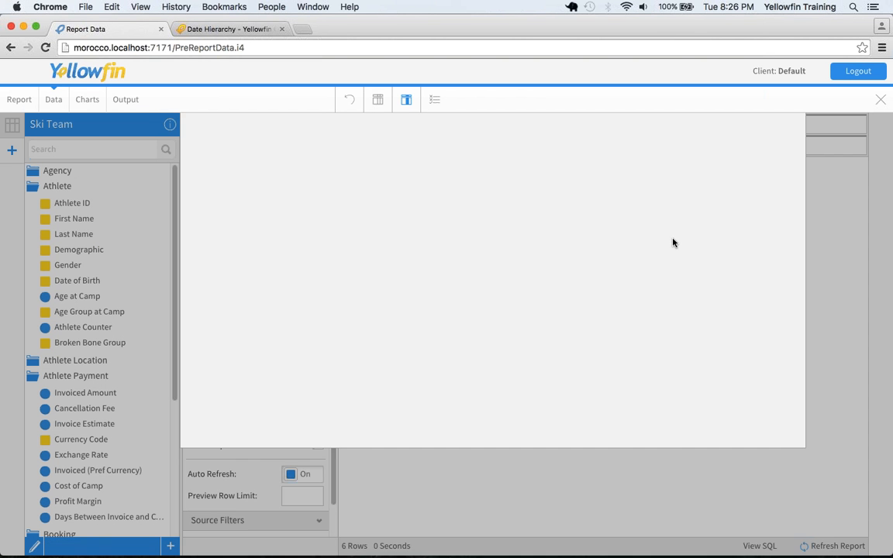
pyautogui.click(398, 482)
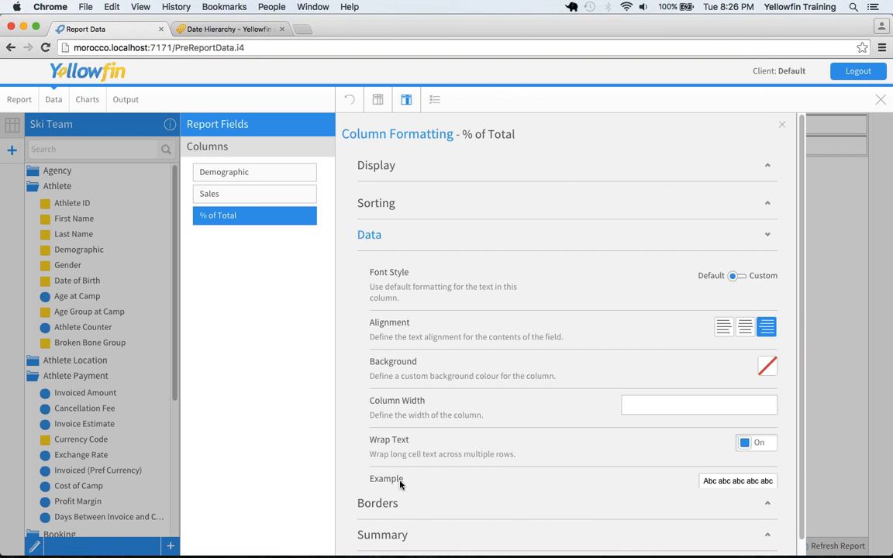
pyautogui.click(743, 328)
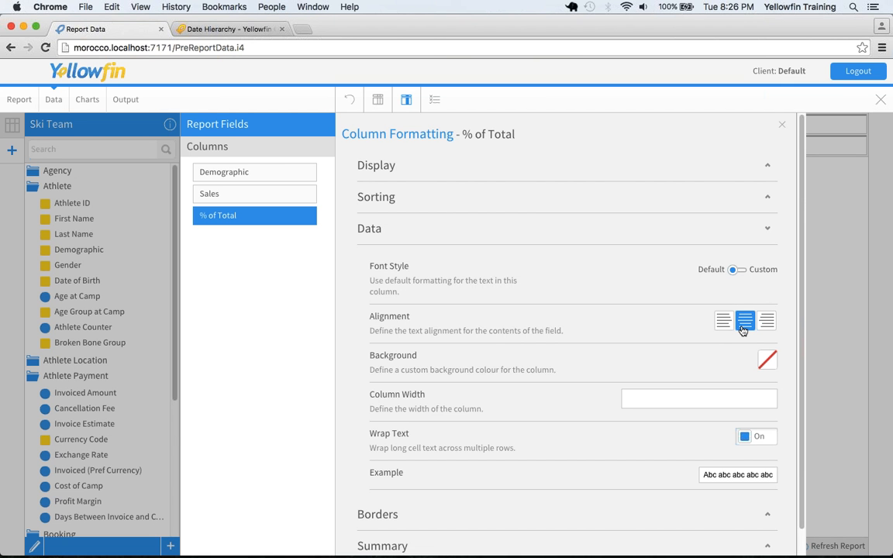
pyautogui.click(781, 125)
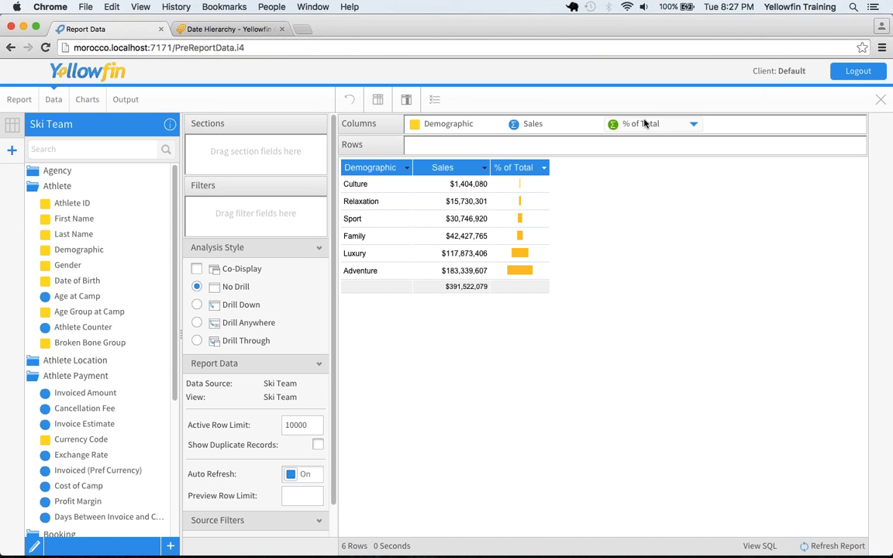
# Step: Remove the % of Total column and add Invoiced Amount from the Athlete Payment folder in its place
pyautogui.moveTo(637, 124); pyautogui.dragTo(106, 252)
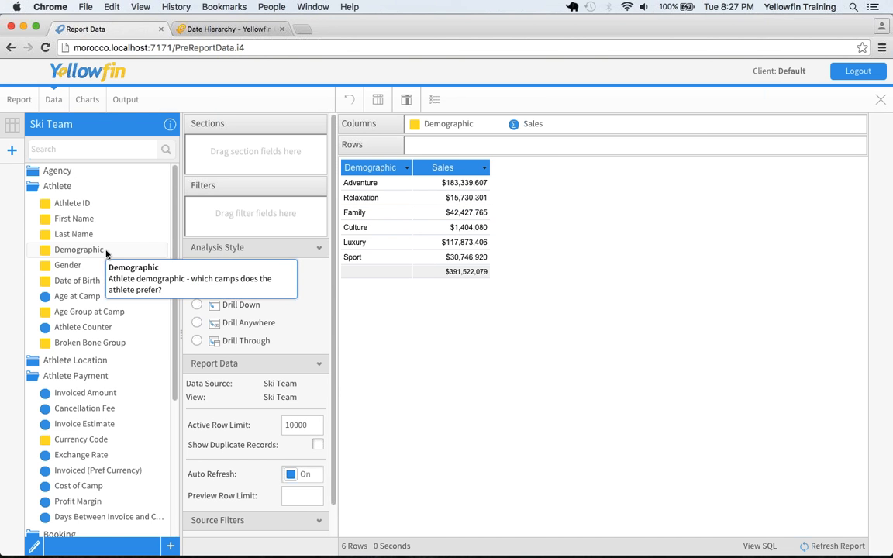
pyautogui.moveTo(77, 393); pyautogui.dragTo(616, 181)
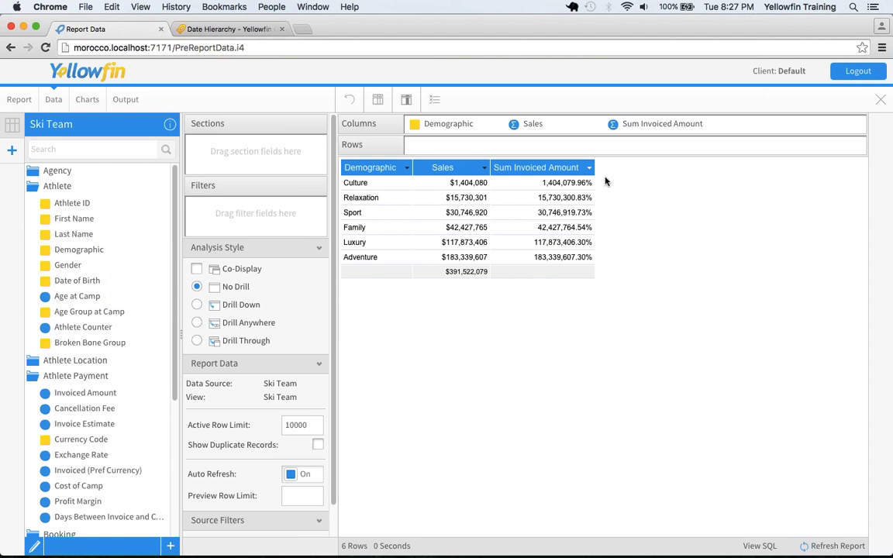
# Step: Format the Sum Invoiced Amount column with the title "Sales", no suffix and 0 decimal places
pyautogui.click(589, 168)
pyautogui.moveTo(598, 233)
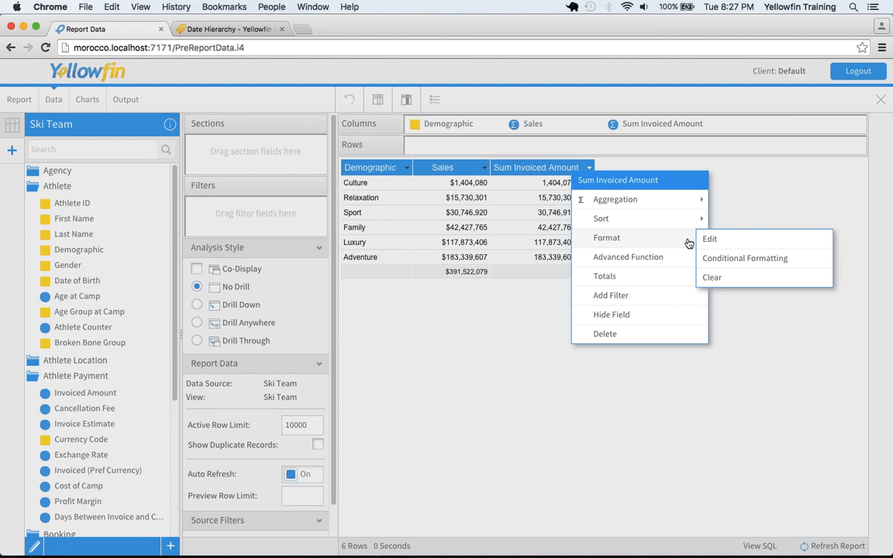
pyautogui.click(735, 238)
pyautogui.tripleClick(704, 207)
pyautogui.write('Sales')
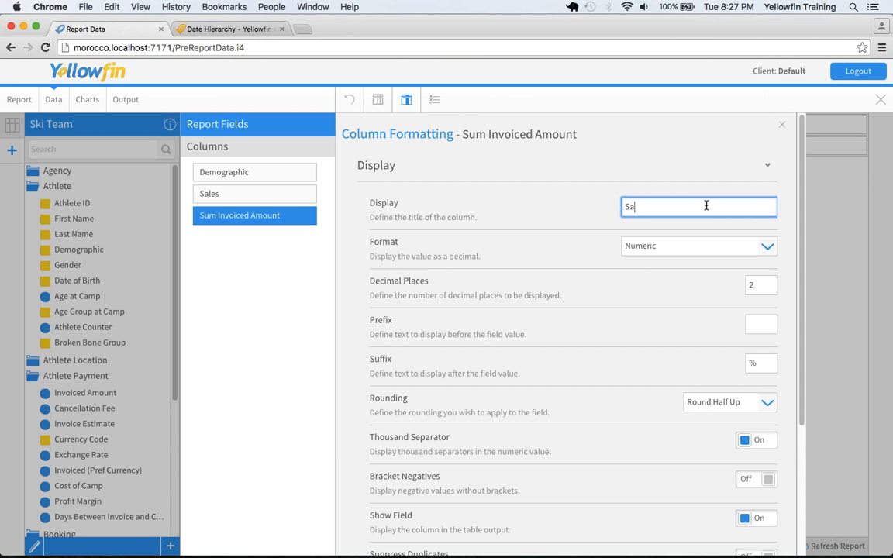
pyautogui.press('Tab')
pyautogui.press('Tab')
pyautogui.press('Tab')
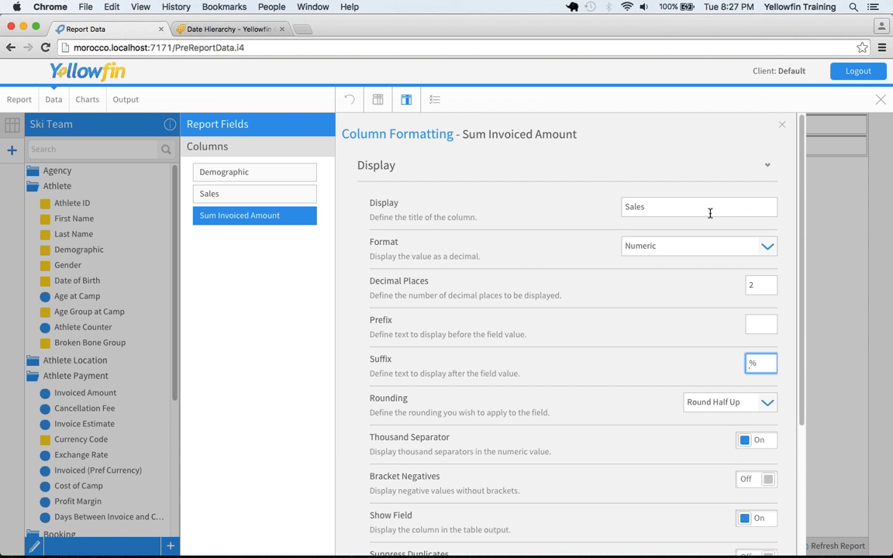
pyautogui.press('BackSpace')
pyautogui.moveTo(756, 284); pyautogui.dragTo(729, 285)
pyautogui.write('0')
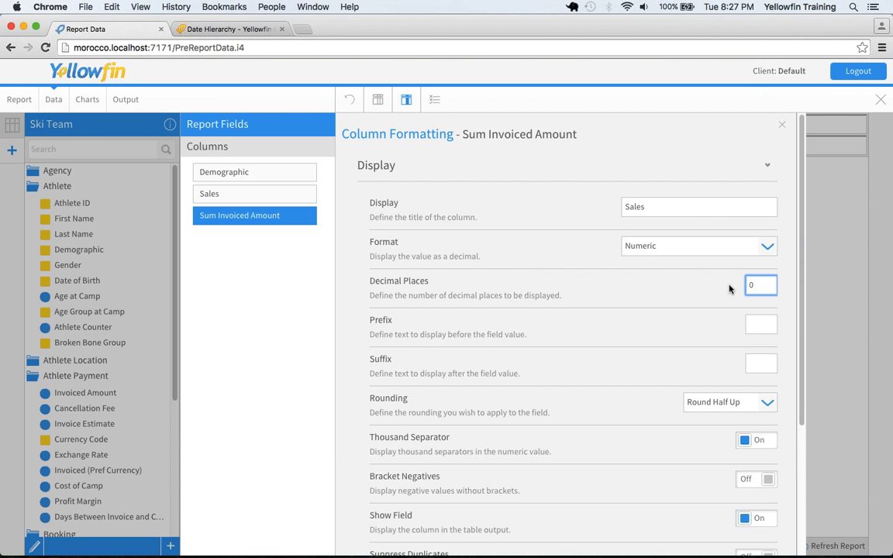
pyautogui.click(781, 125)
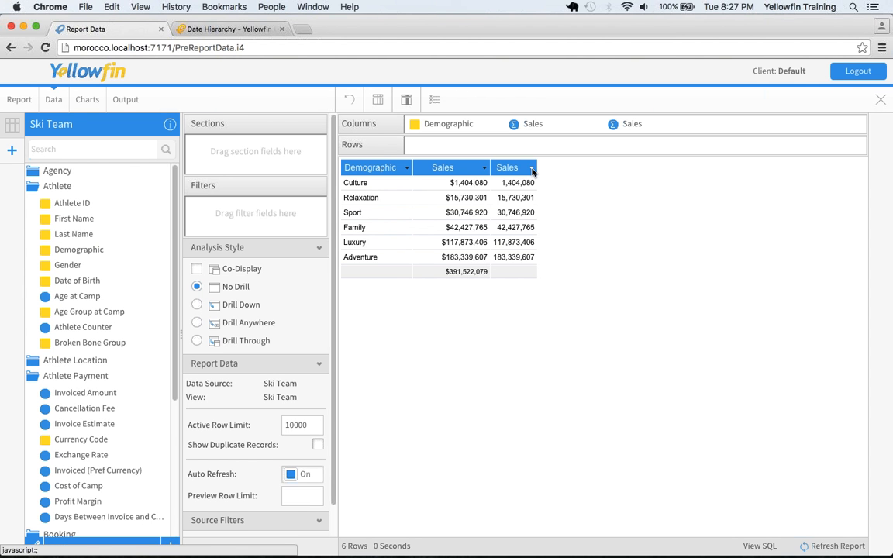
# Step: Add a $ prefix to the second Sales column
pyautogui.click(532, 171)
pyautogui.moveTo(623, 238)
pyautogui.click(658, 238)
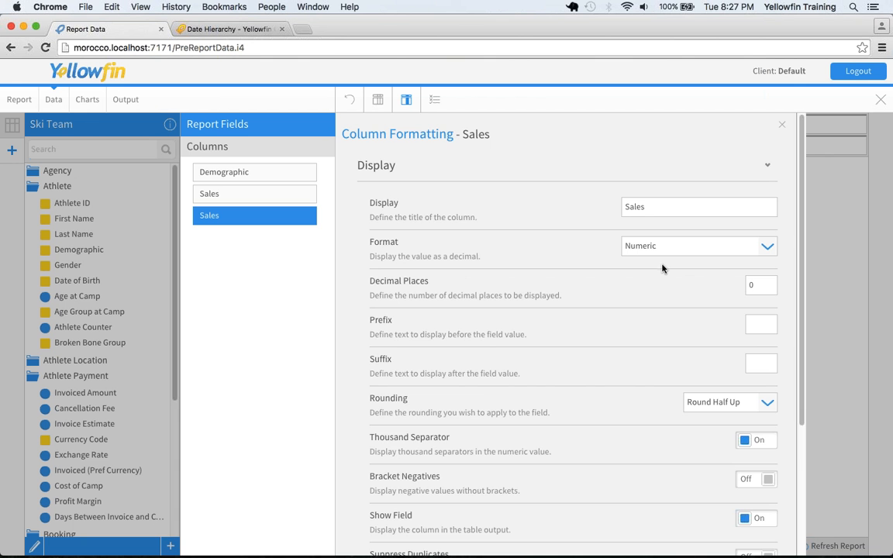
pyautogui.click(758, 324)
pyautogui.write('$')
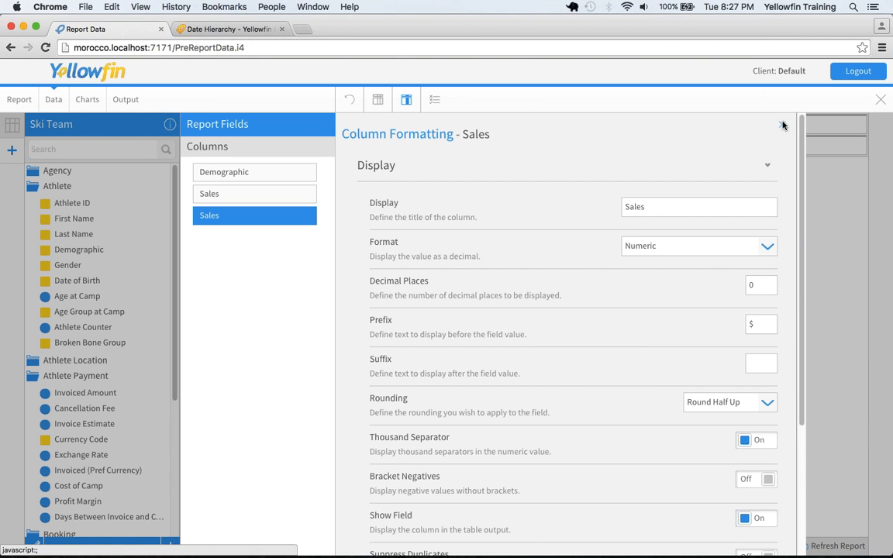
pyautogui.click(781, 124)
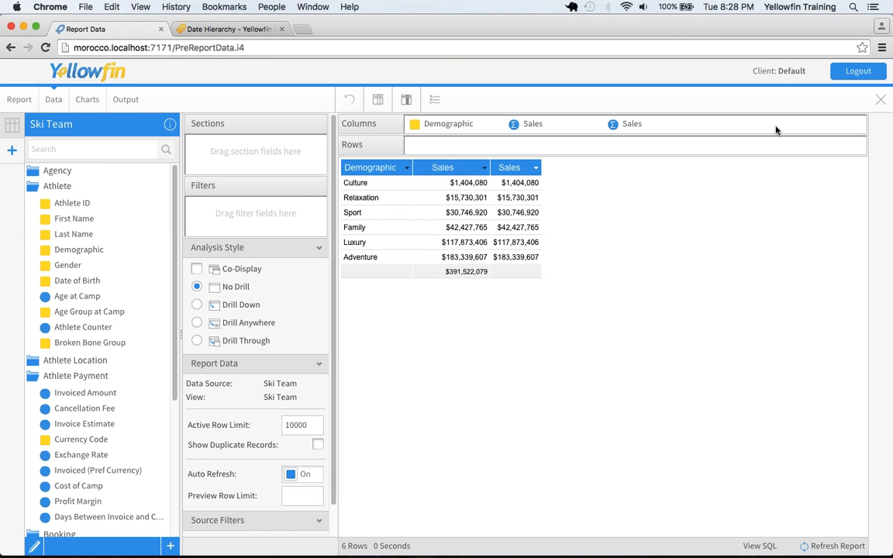
# Step: Open the conditional formatting for the second Sales column and review the available alert styles and comparison types
pyautogui.click(535, 169)
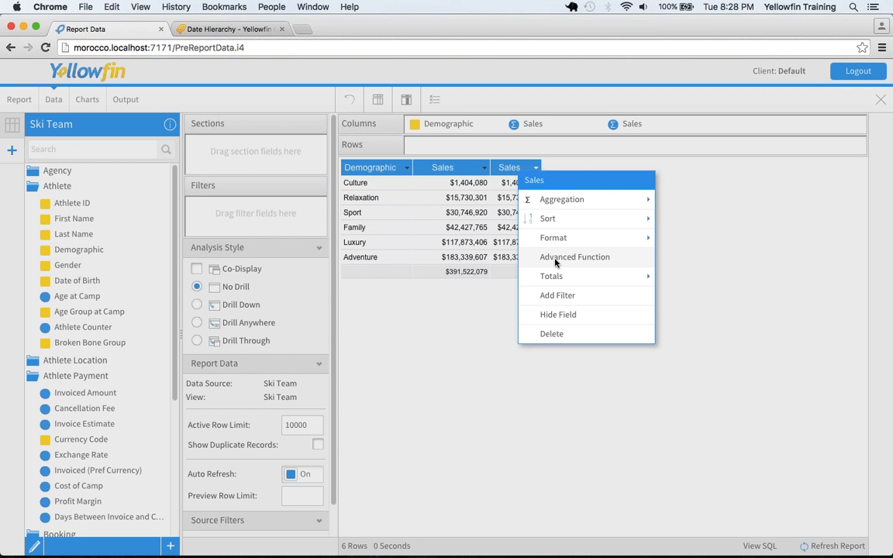
pyautogui.moveTo(552, 238)
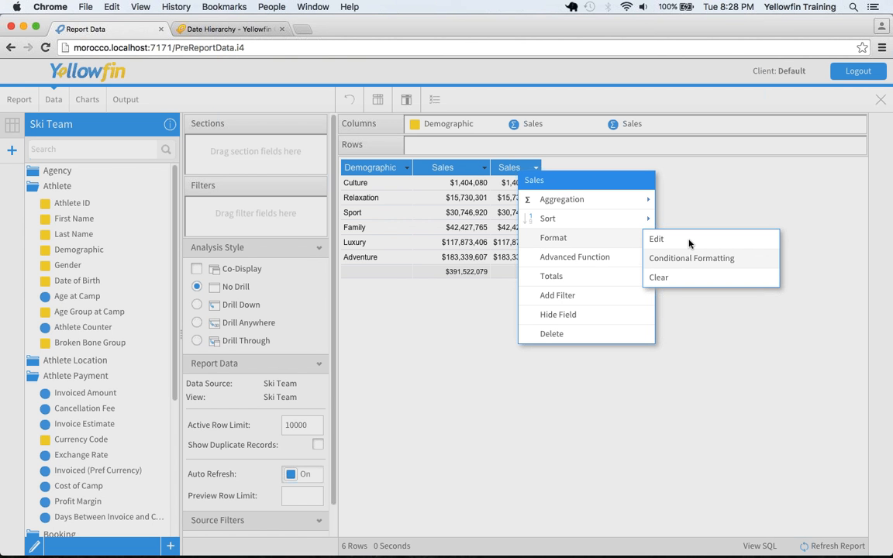
pyautogui.click(689, 258)
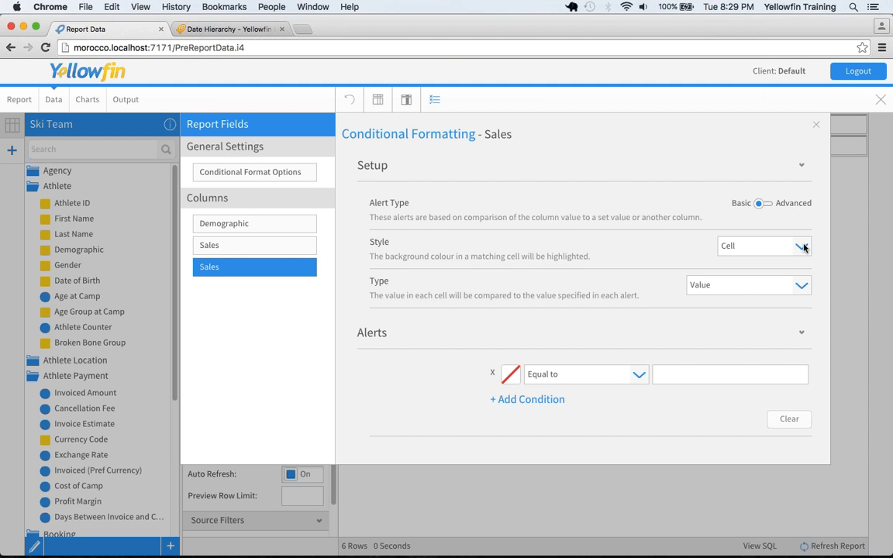
pyautogui.click(804, 247)
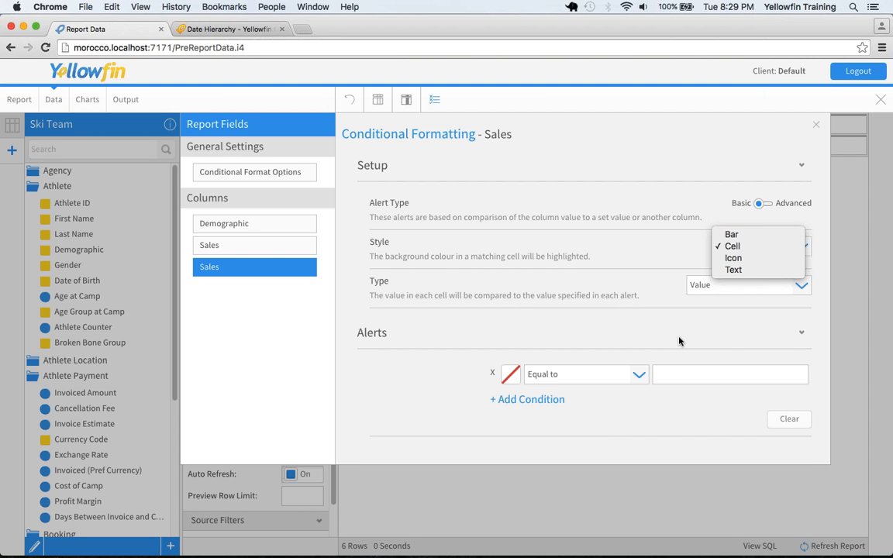
pyautogui.click(679, 341)
pyautogui.click(743, 291)
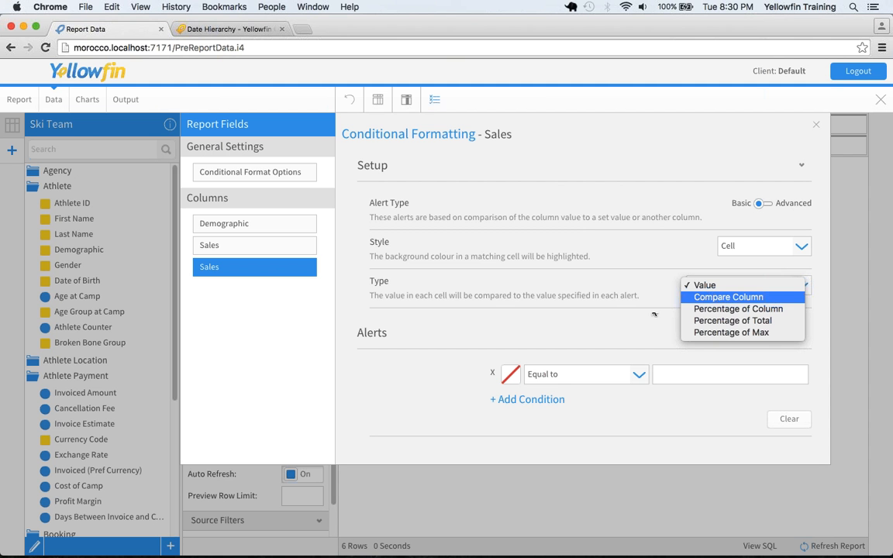
pyautogui.click(613, 323)
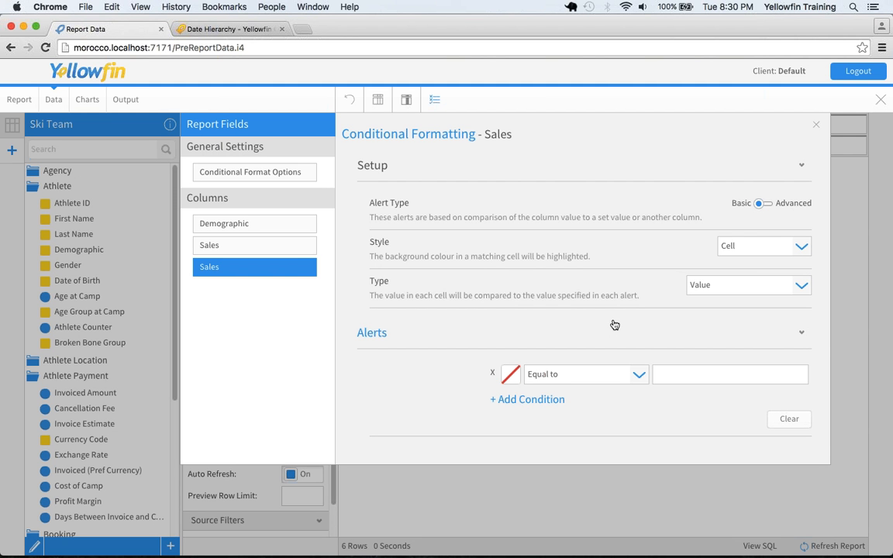
# Step: Add an orange alert to the second Sales column for values between 10,000,000 and 30,000,000
pyautogui.click(509, 376)
pyautogui.click(538, 398)
pyautogui.click(634, 375)
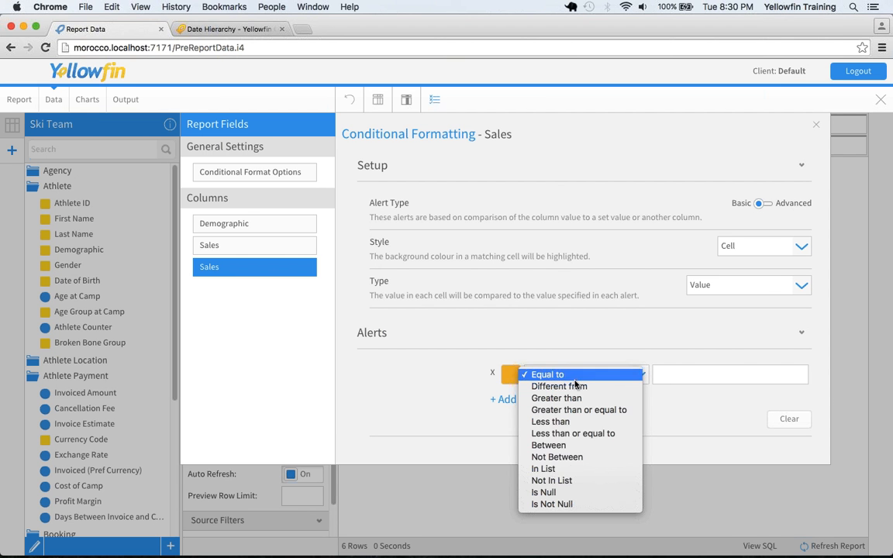
pyautogui.click(549, 444)
pyautogui.click(692, 373)
pyautogui.write('10,000,')
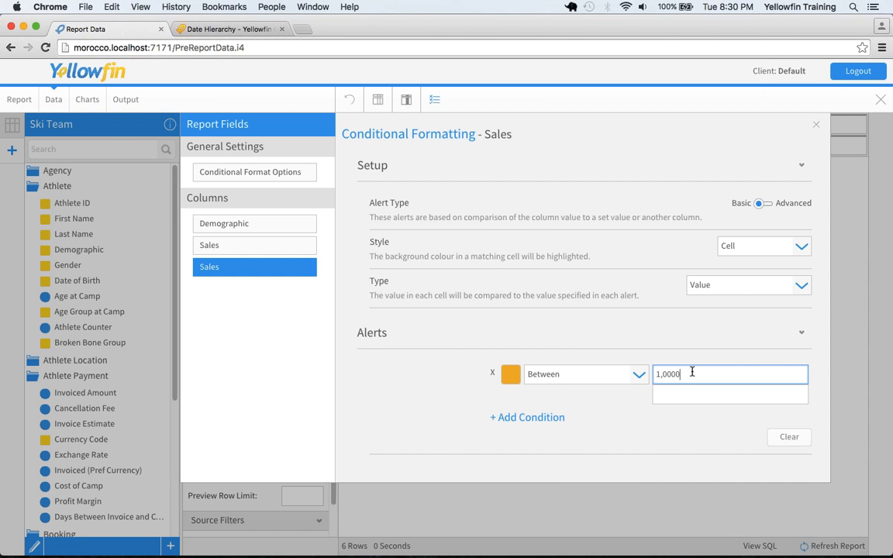
pyautogui.write('000')
pyautogui.click(676, 395)
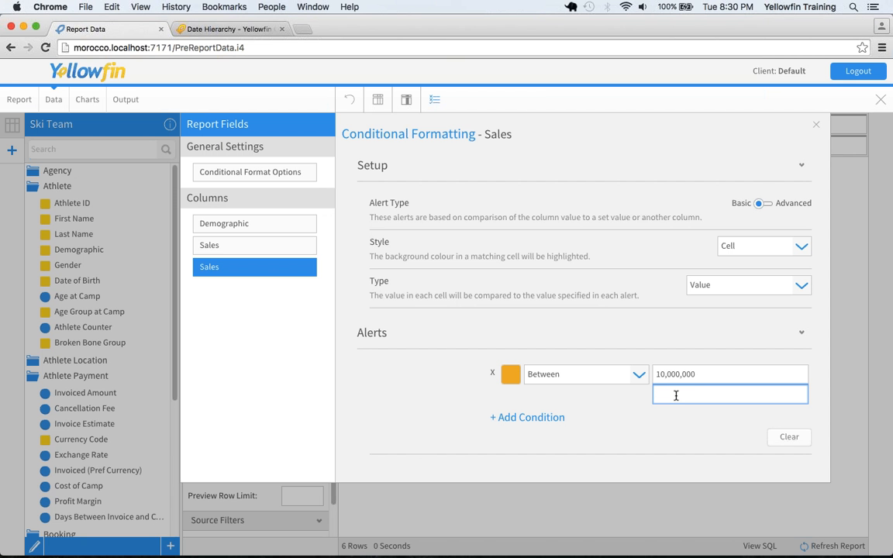
pyautogui.write('30,000,000')
pyautogui.click(816, 125)
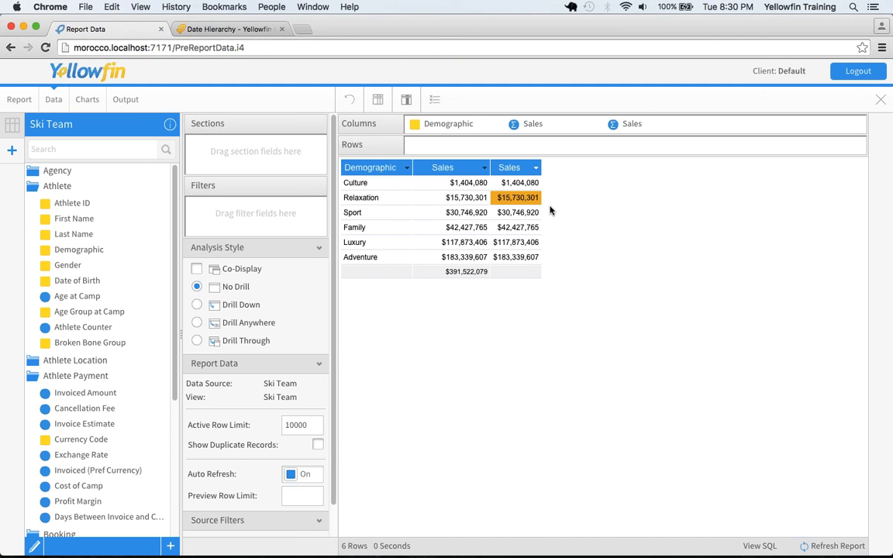
# Step: Create a Horizontal Bar chart with Sales on the horizontal axis and Demographic on the vertical axis
pyautogui.click(87, 100)
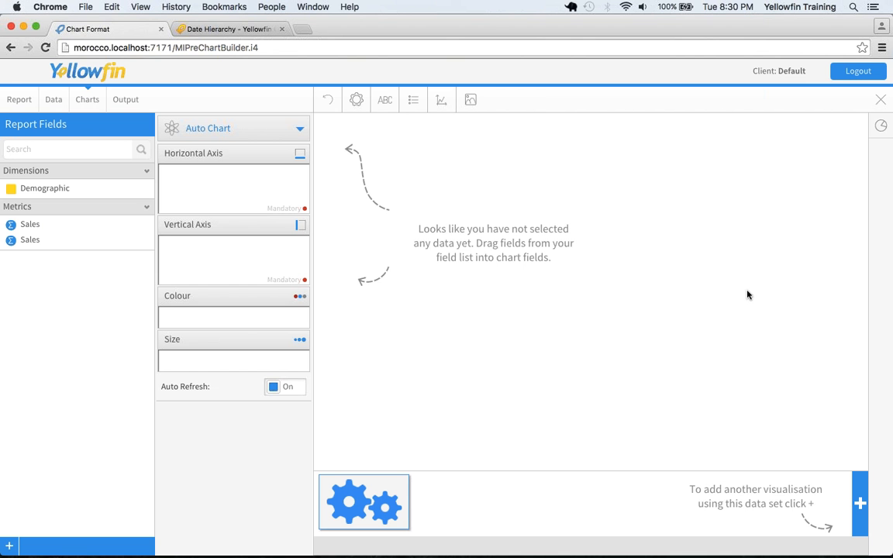
pyautogui.click(881, 126)
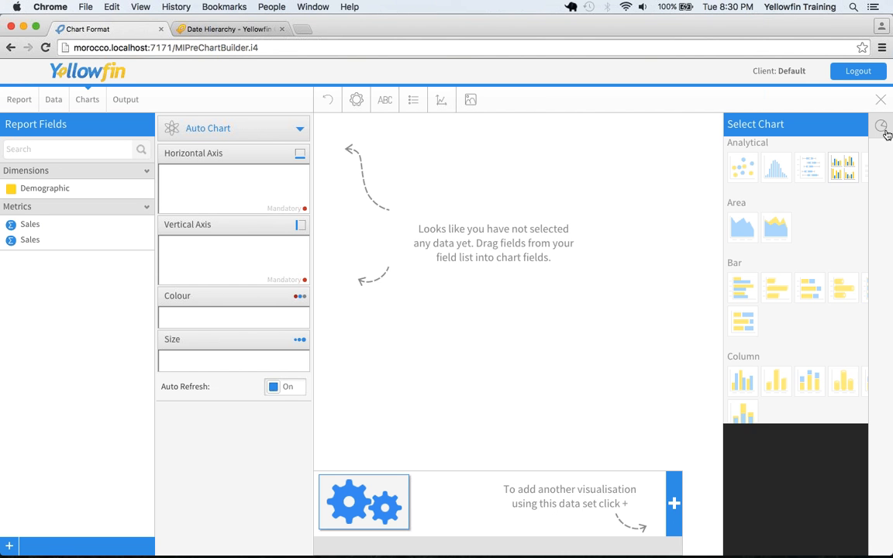
pyautogui.click(698, 290)
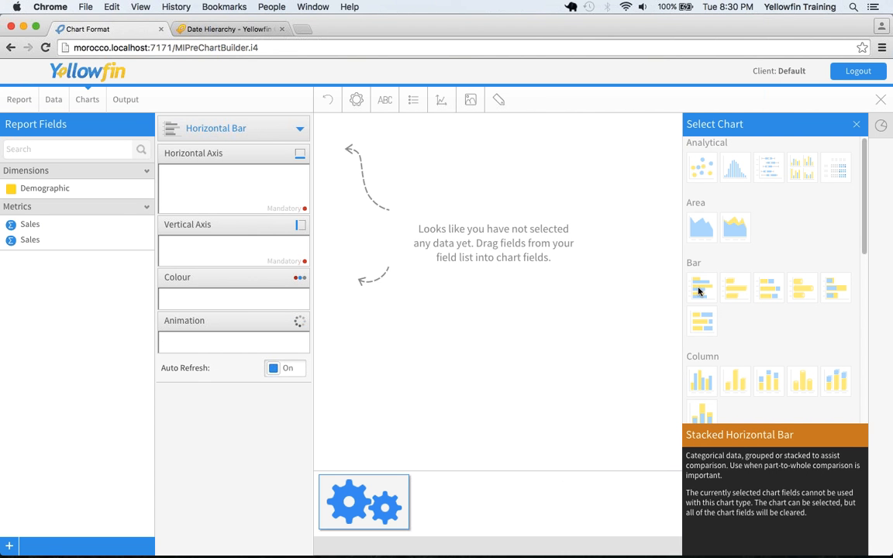
pyautogui.click(856, 124)
pyautogui.moveTo(66, 190); pyautogui.dragTo(225, 248)
pyautogui.moveTo(17, 240); pyautogui.dragTo(195, 186)
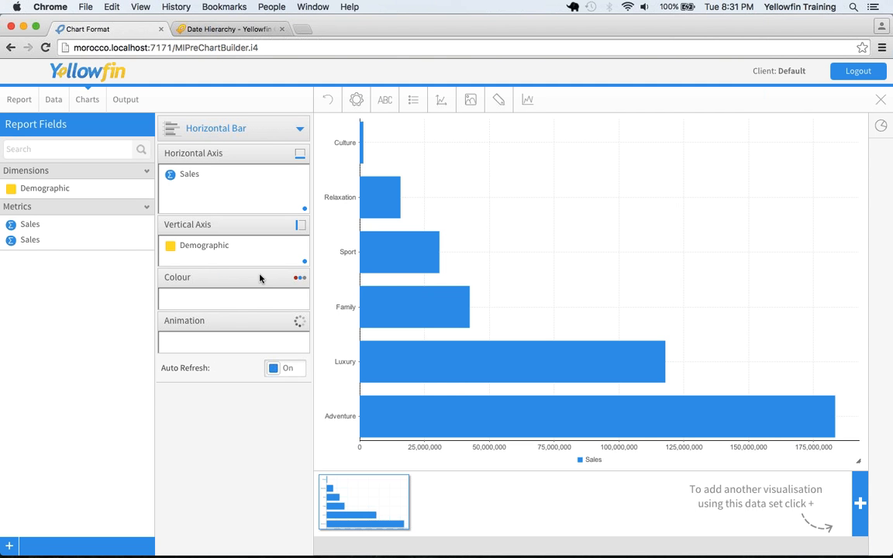
# Step: Turn on the display of conditional formatting alerts for the chart's Sales series
pyautogui.click(298, 177)
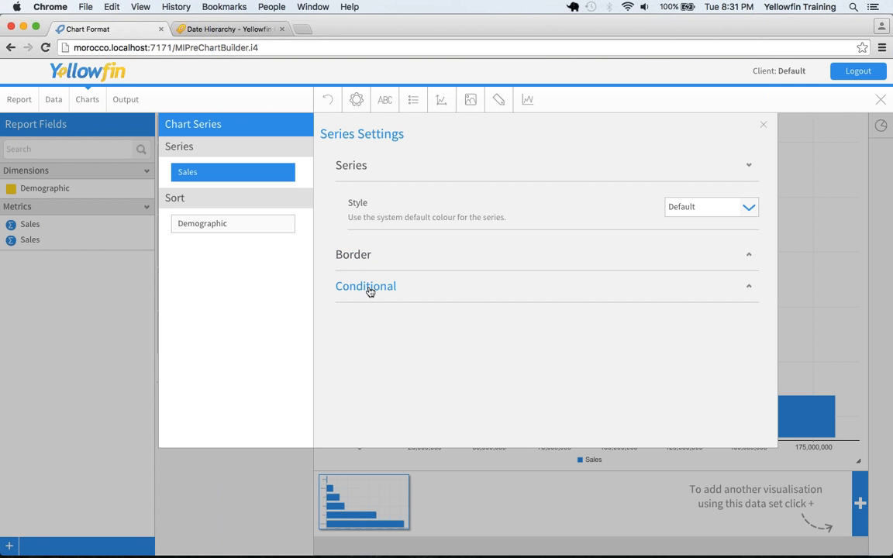
pyautogui.click(370, 289)
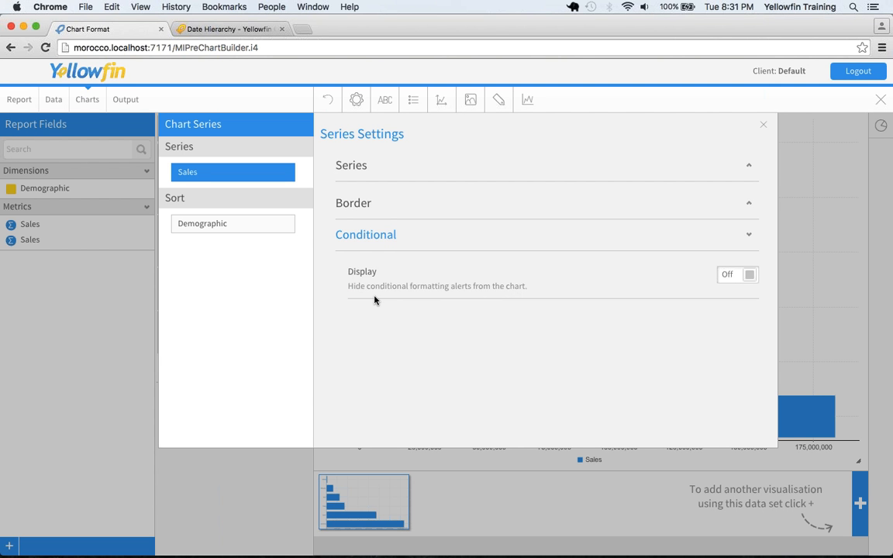
pyautogui.click(750, 269)
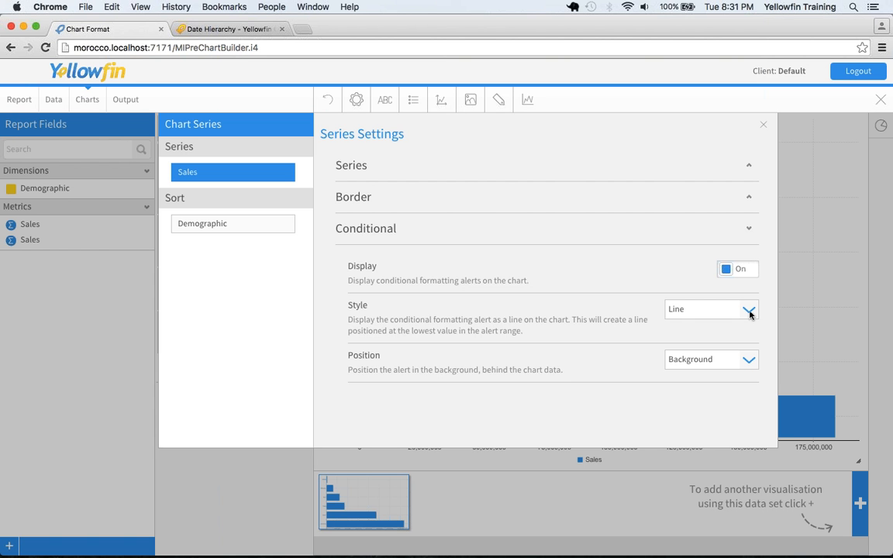
pyautogui.click(762, 125)
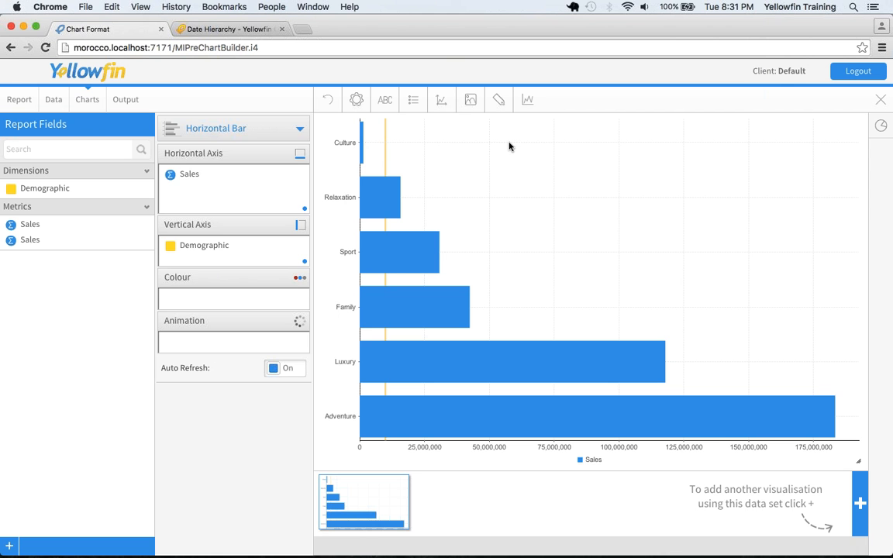
# Step: Set the Sales series' conditional alert style to Bar and inspect the values of individual bars
pyautogui.click(499, 100)
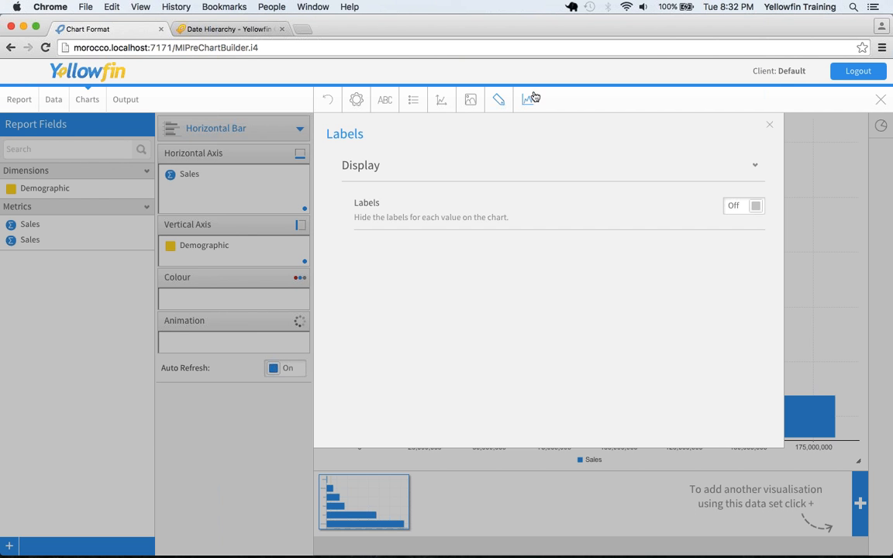
pyautogui.click(530, 99)
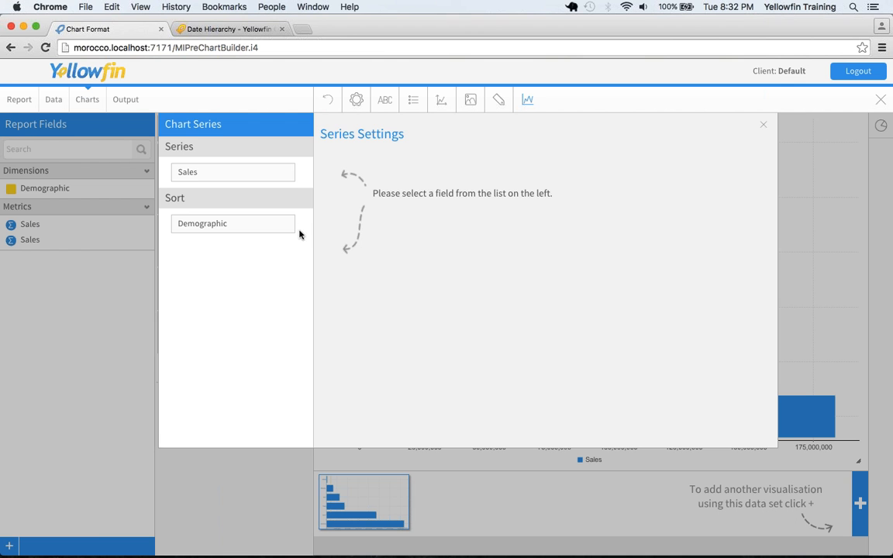
pyautogui.click(233, 172)
pyautogui.click(562, 295)
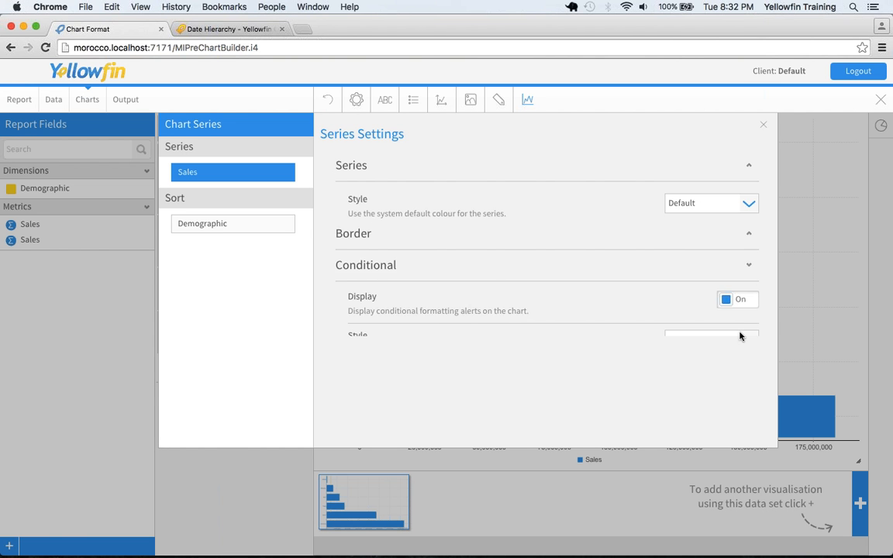
pyautogui.click(742, 310)
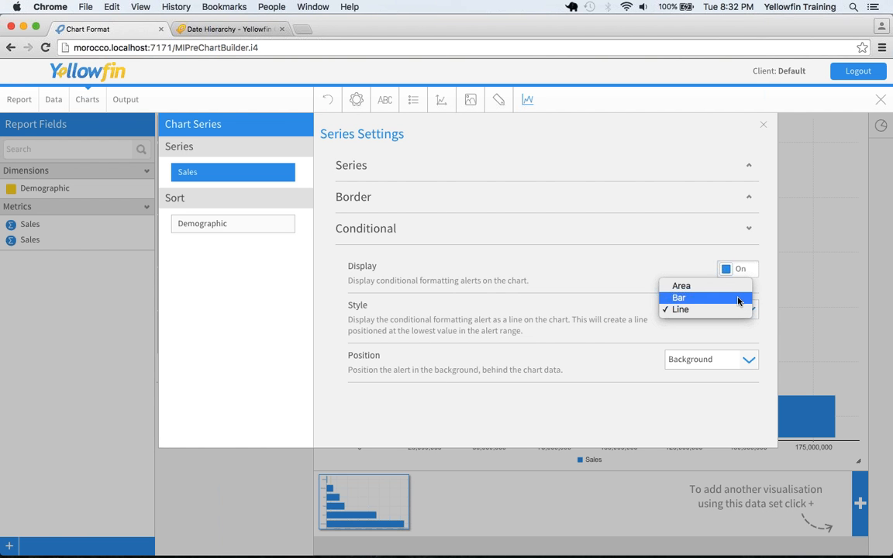
pyautogui.click(738, 299)
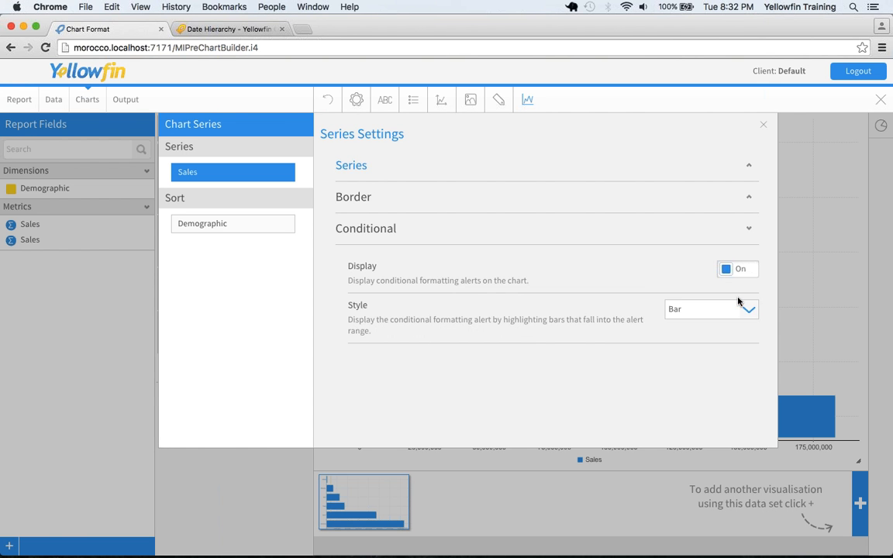
pyautogui.click(763, 126)
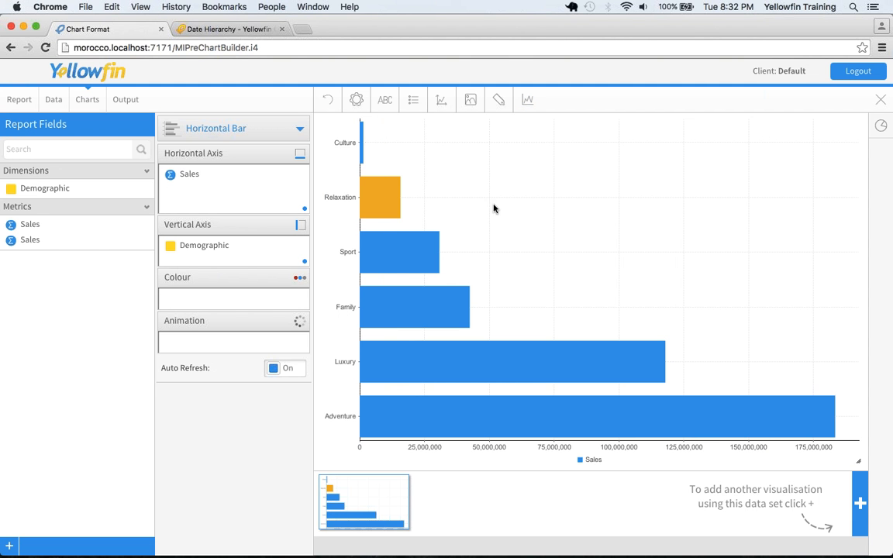
pyautogui.moveTo(368, 201)
pyautogui.moveTo(362, 149)
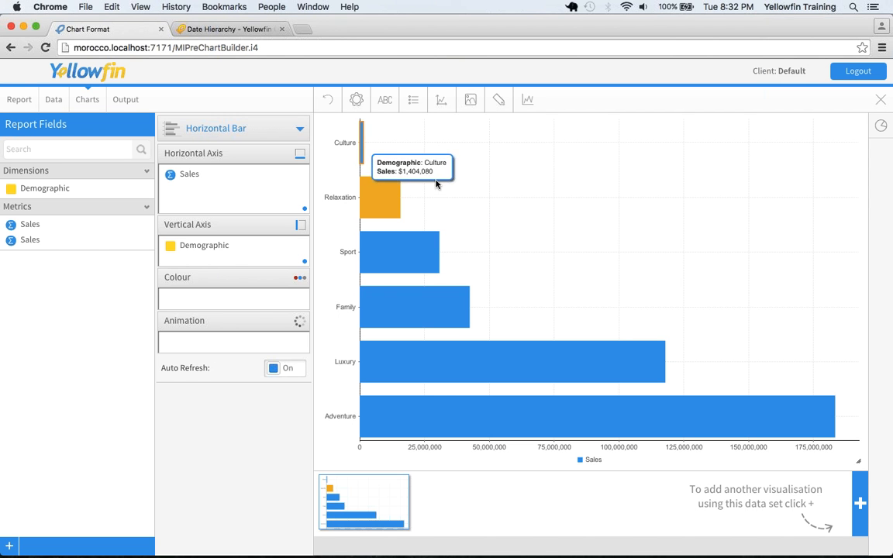
pyautogui.moveTo(429, 239)
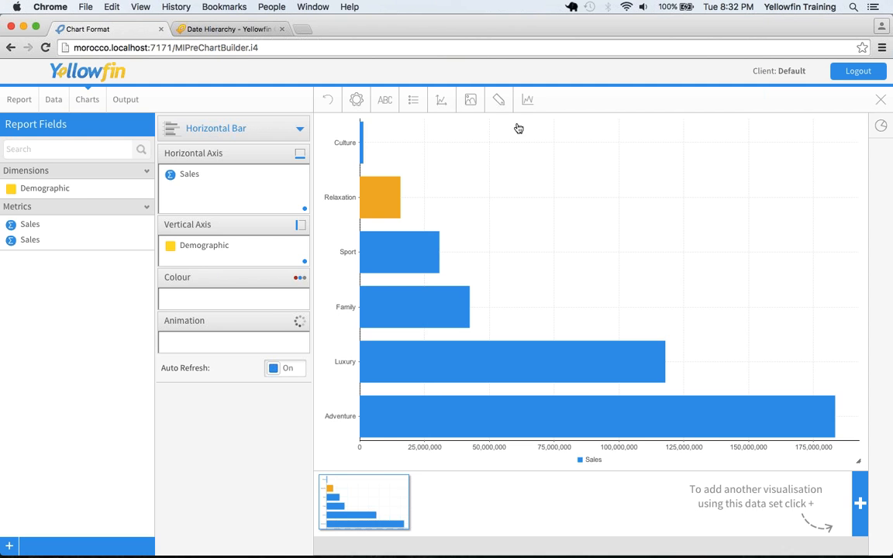
# Step: Set the conditional alert style of the chart's Sales series to Area
pyautogui.click(527, 99)
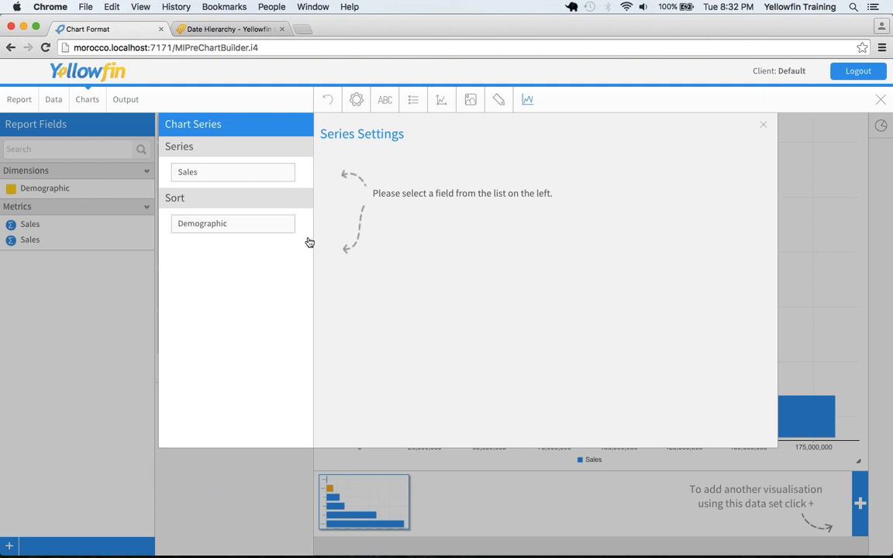
pyautogui.click(232, 182)
pyautogui.click(693, 286)
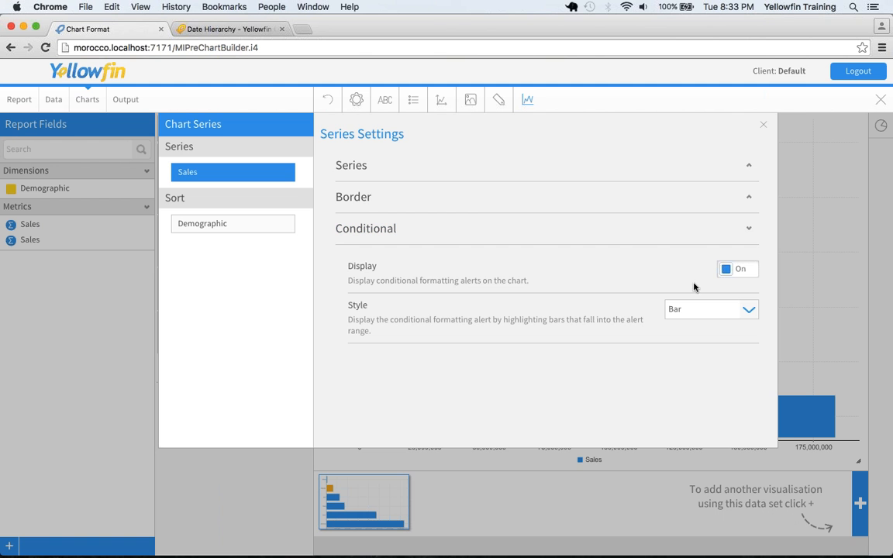
pyautogui.click(744, 310)
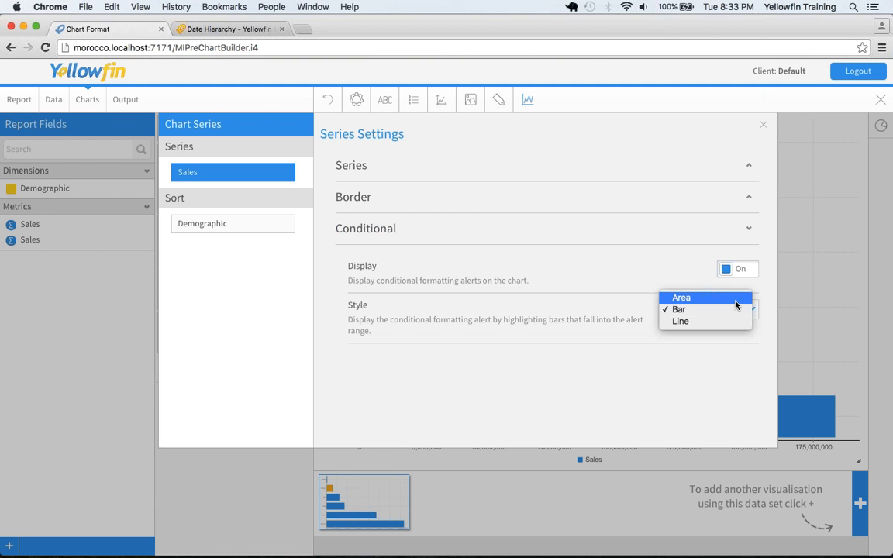
pyautogui.click(735, 299)
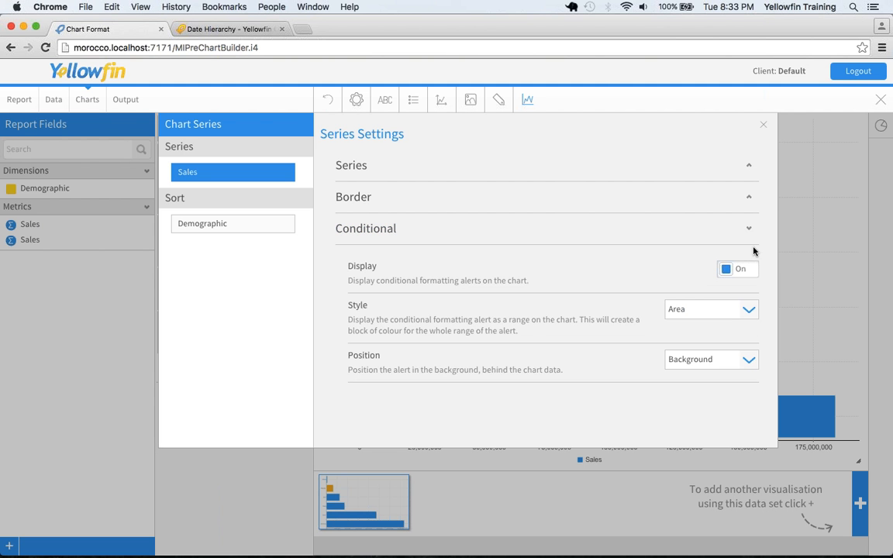
pyautogui.click(761, 126)
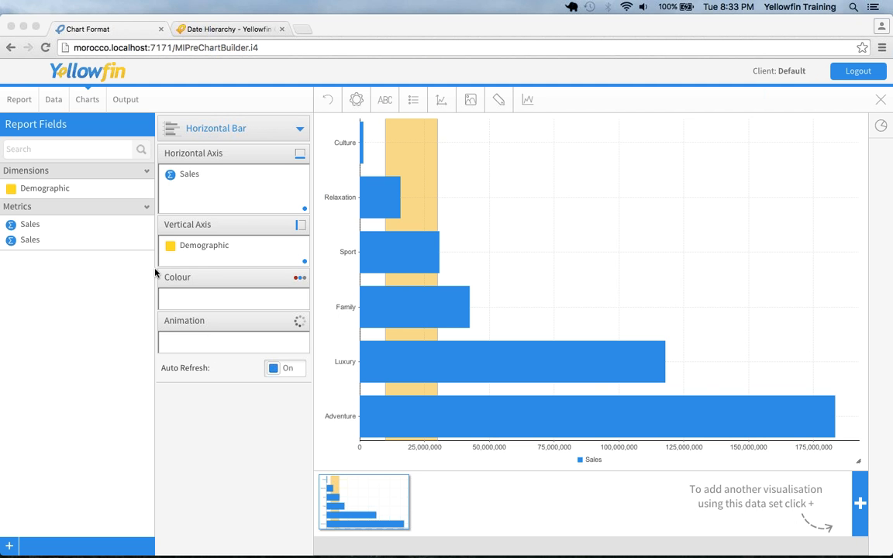
# Step: Remove the first Sales column from the report data and delete the remaining Sales column's 10,000,000 to 30,000,000 alert rule
pyautogui.click(54, 98)
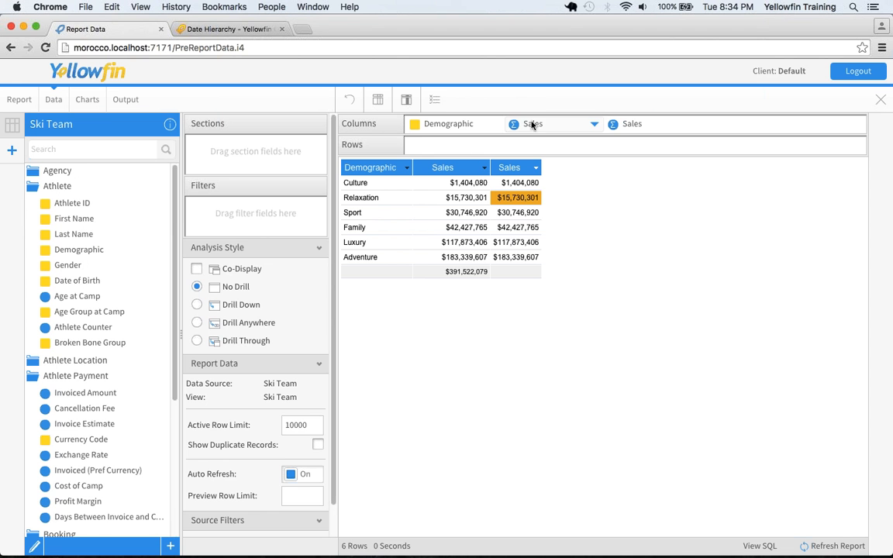
pyautogui.moveTo(529, 124); pyautogui.dragTo(124, 251)
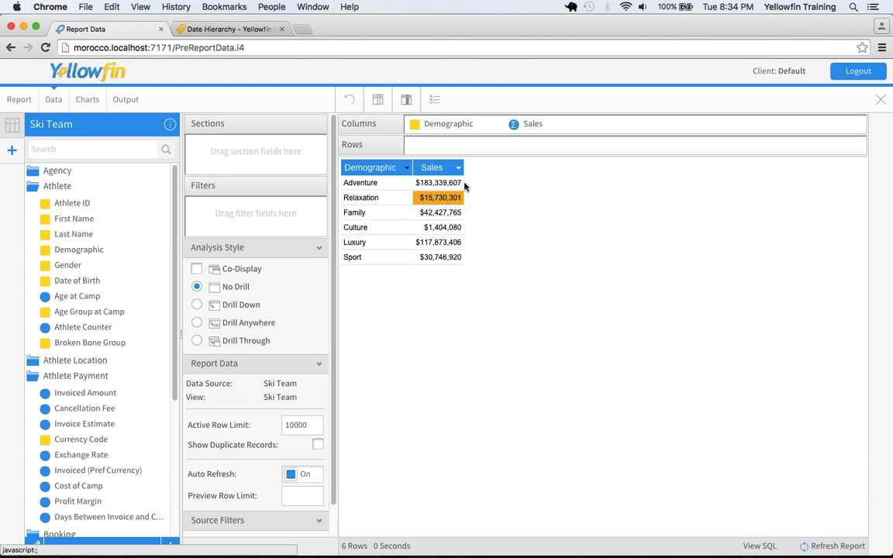
pyautogui.click(458, 168)
pyautogui.moveTo(480, 237)
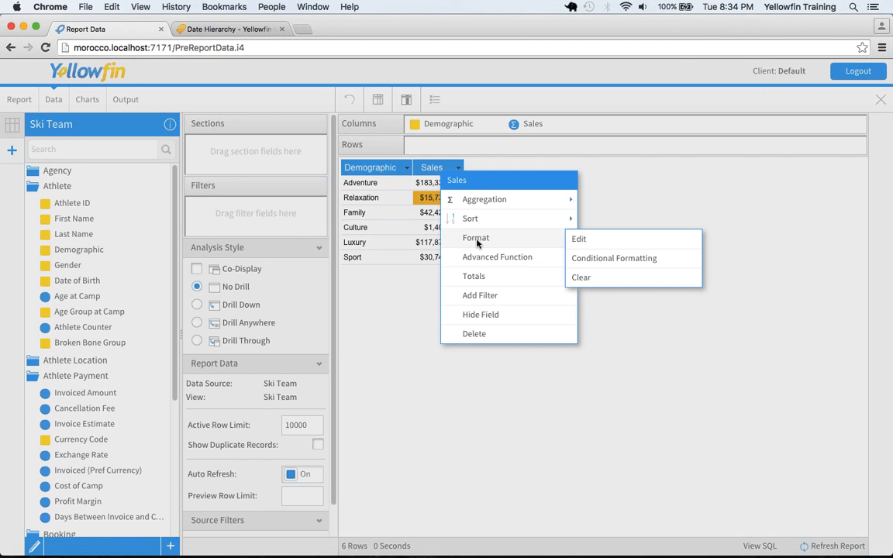
pyautogui.click(603, 261)
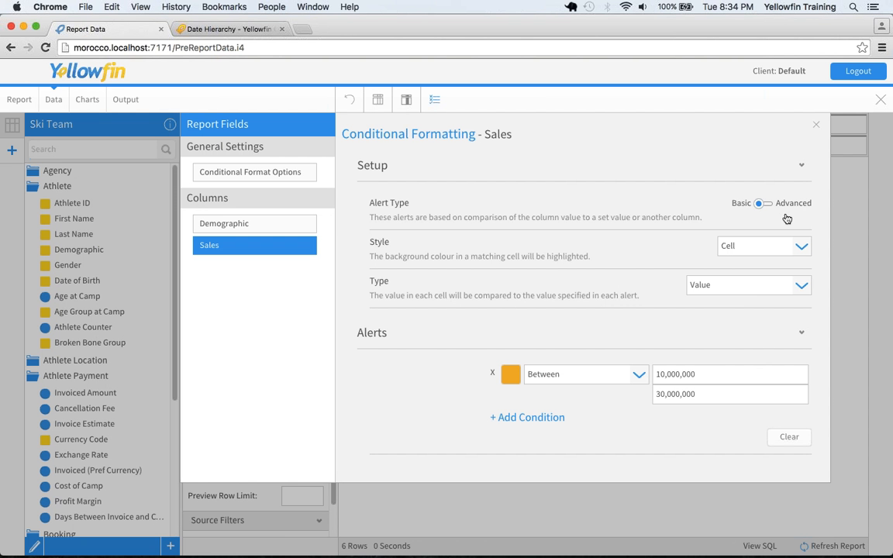
pyautogui.click(492, 373)
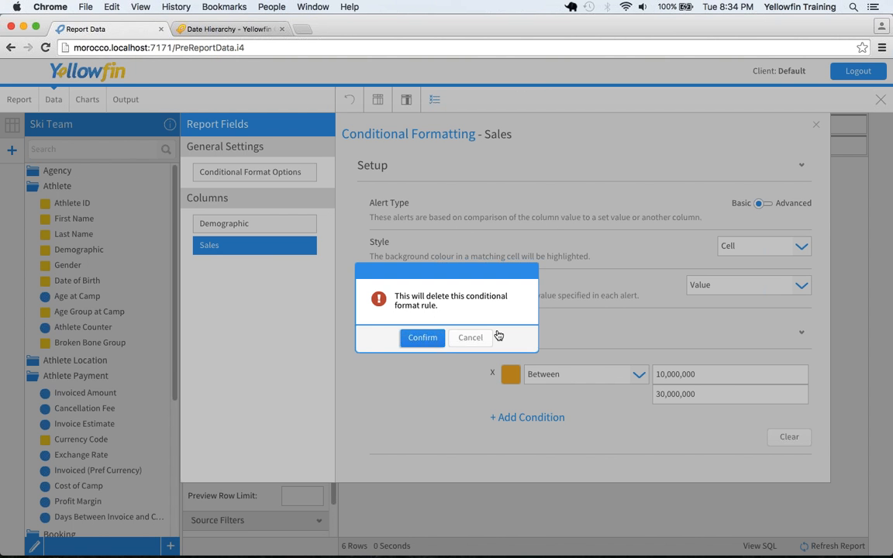
pyautogui.click(422, 337)
pyautogui.click(816, 124)
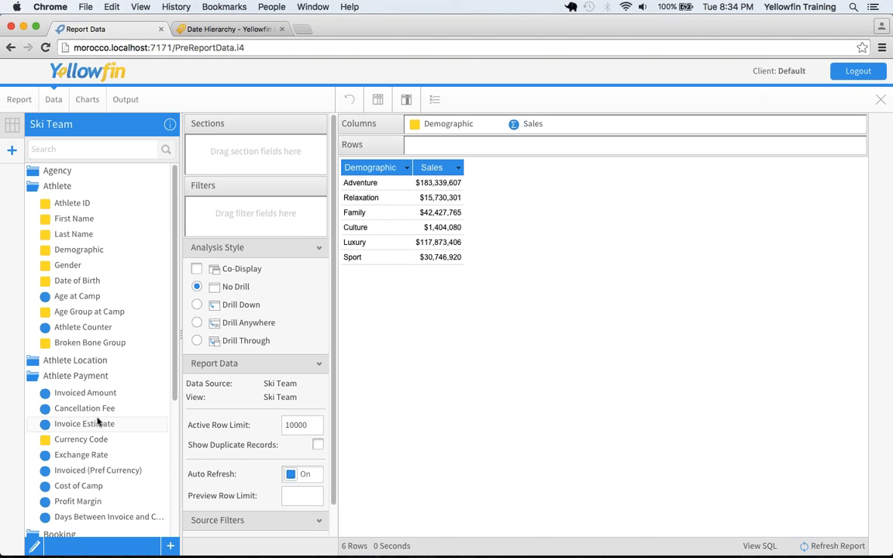
# Step: Try Invoice Estimate as a report column, then replace it with Invoiced (Pref Currency) from the Athlete Payment folder
pyautogui.moveTo(99, 423)
pyautogui.mouseDown()
pyautogui.moveTo(320, 391)
pyautogui.moveTo(533, 235)
pyautogui.moveTo(489, 229)
pyautogui.mouseUp()
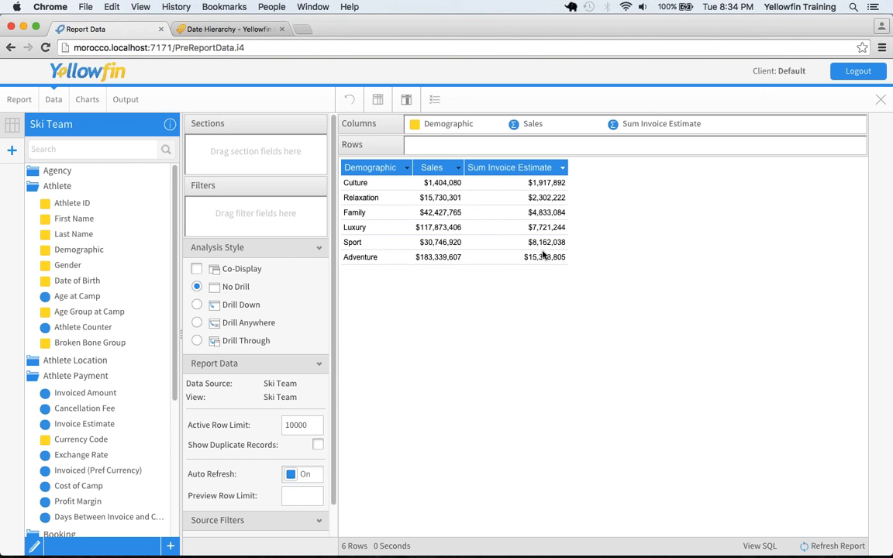
pyautogui.moveTo(653, 124); pyautogui.dragTo(146, 255)
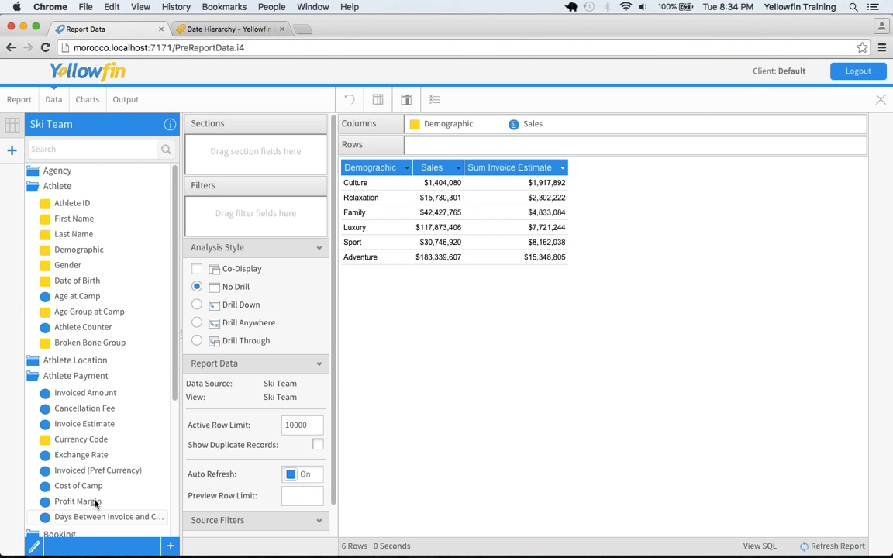
pyautogui.moveTo(98, 470); pyautogui.dragTo(565, 233)
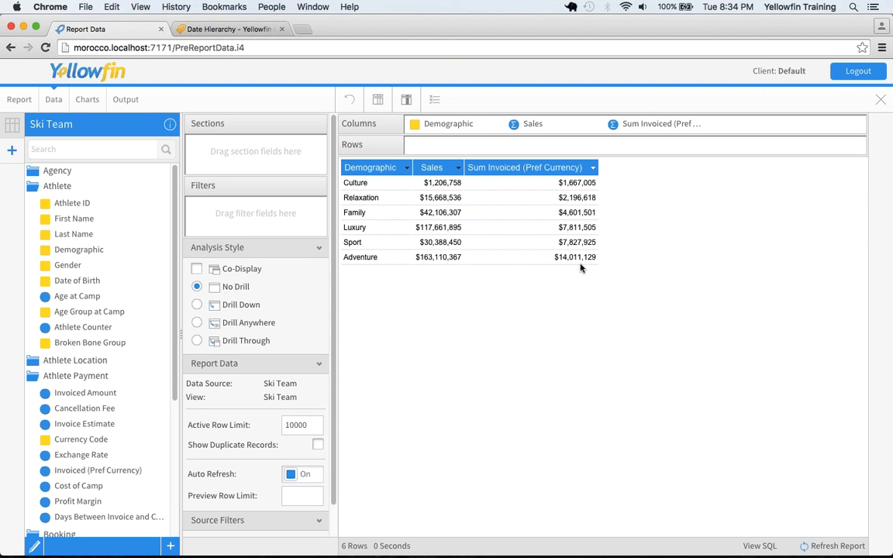
pyautogui.click(458, 170)
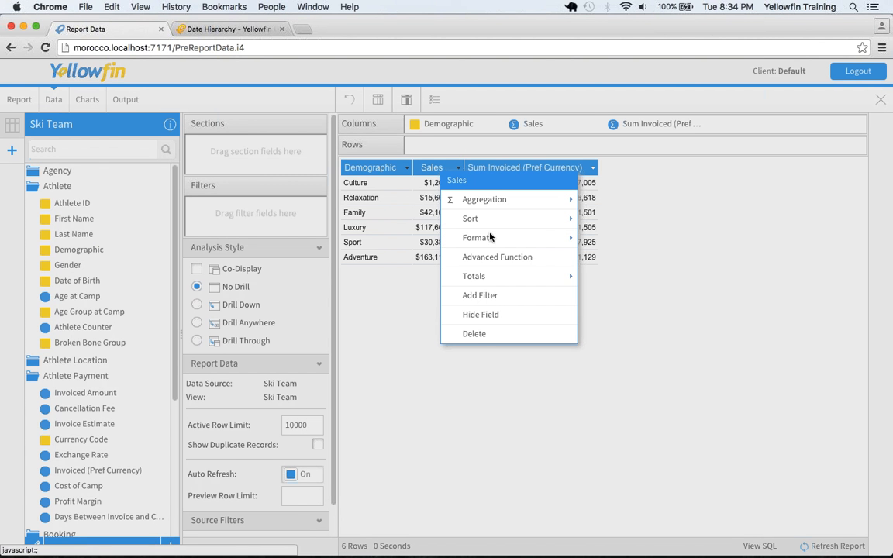
pyautogui.moveTo(476, 238)
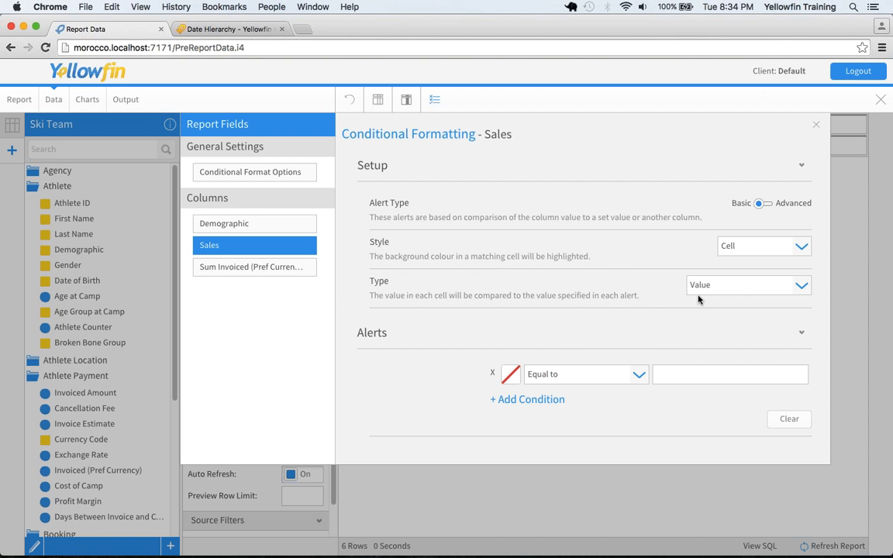
pyautogui.click(729, 288)
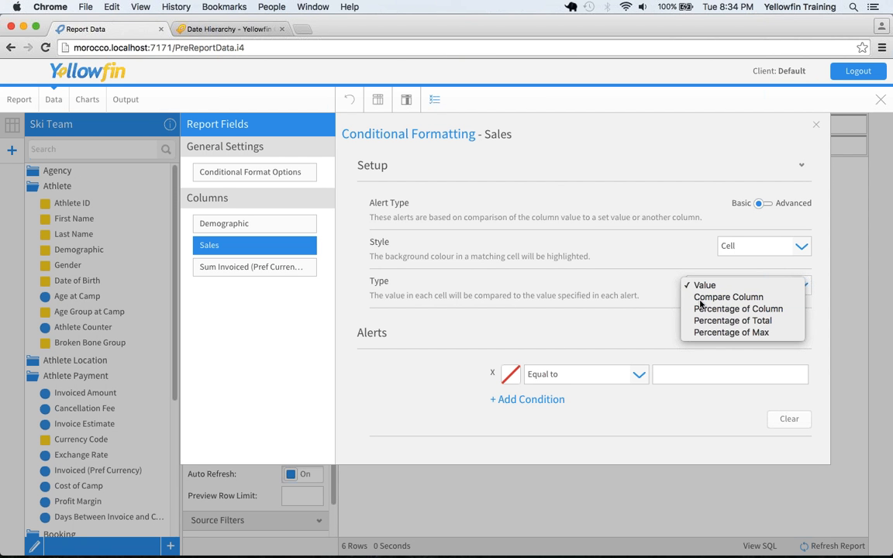
pyautogui.click(700, 300)
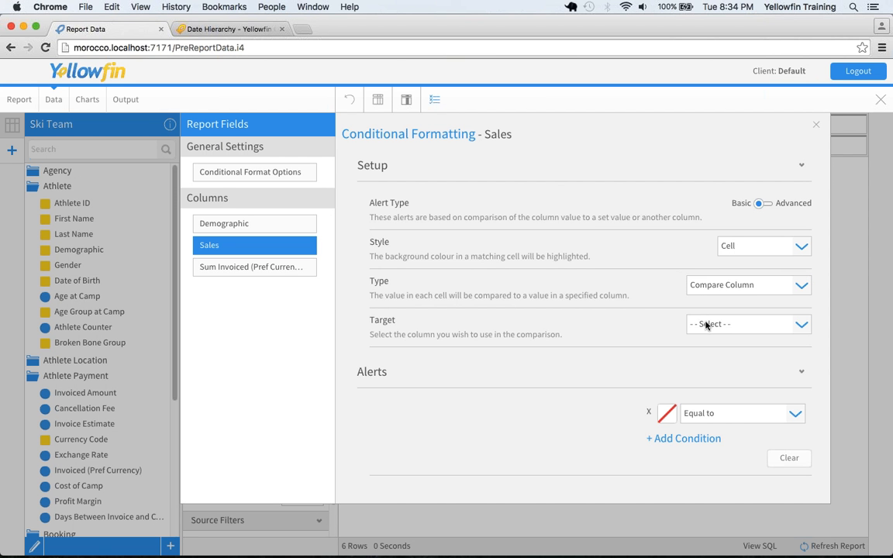
pyautogui.click(705, 324)
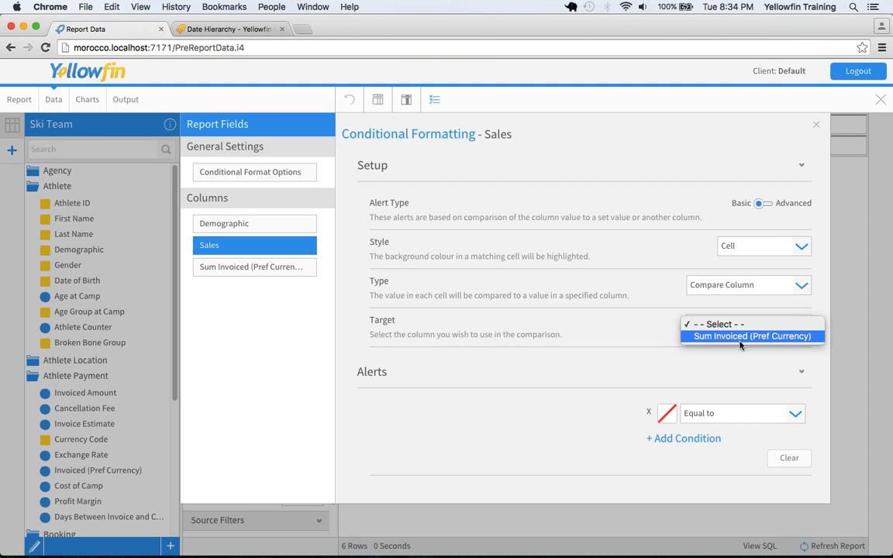
pyautogui.click(815, 124)
pyautogui.click(815, 125)
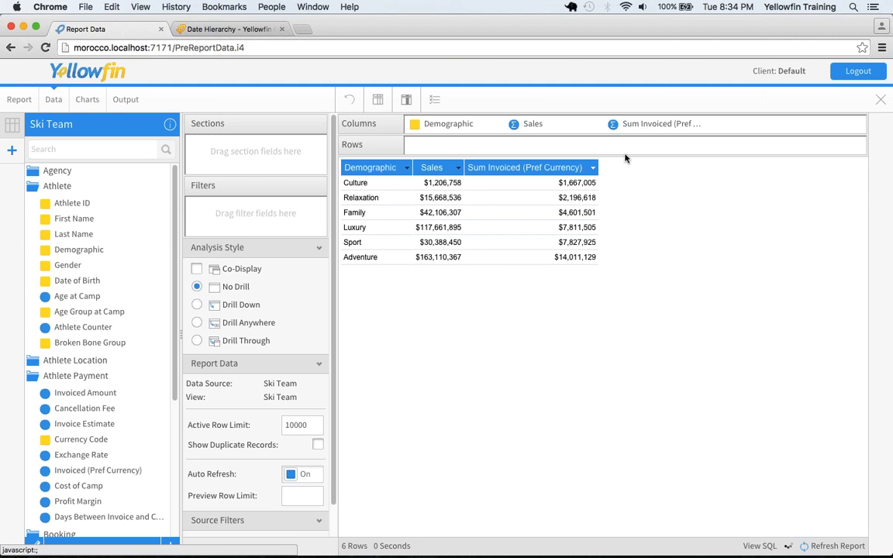
# Step: Rename the Sum Invoiced (Pref Currency) column's display title as Budget
pyautogui.click(593, 167)
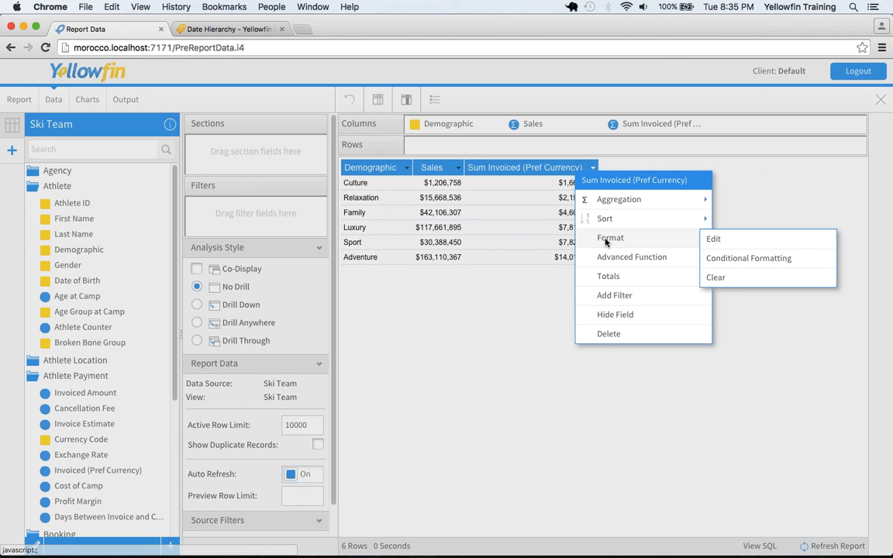
pyautogui.click(651, 224)
pyautogui.tripleClick(656, 206)
pyautogui.write('Budget')
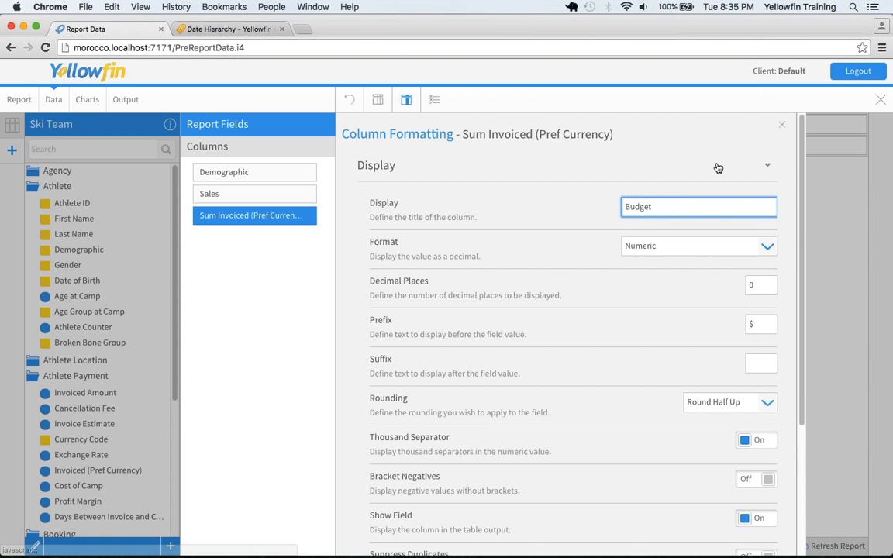
pyautogui.click(781, 124)
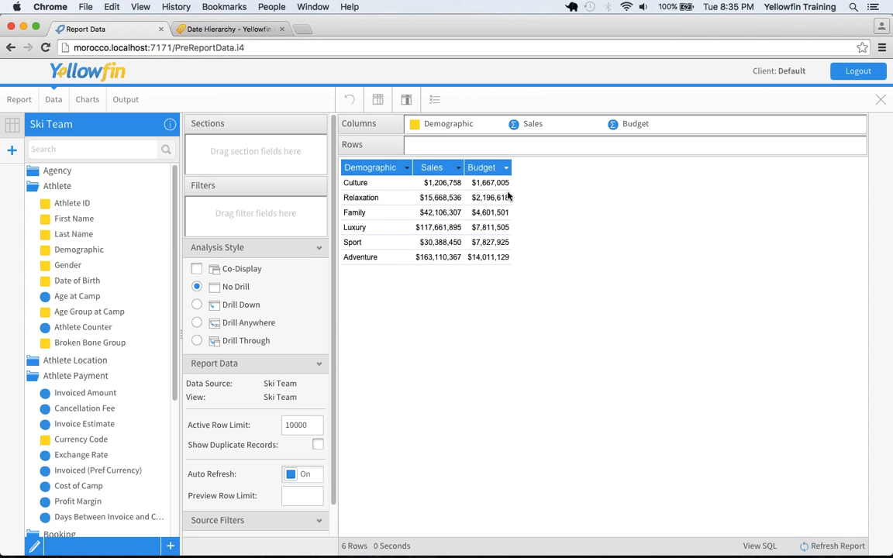
# Step: Set the Sales column's conditional formatting type to Compare Column with Budget as the target
pyautogui.click(458, 167)
pyautogui.moveTo(475, 238)
pyautogui.click(579, 240)
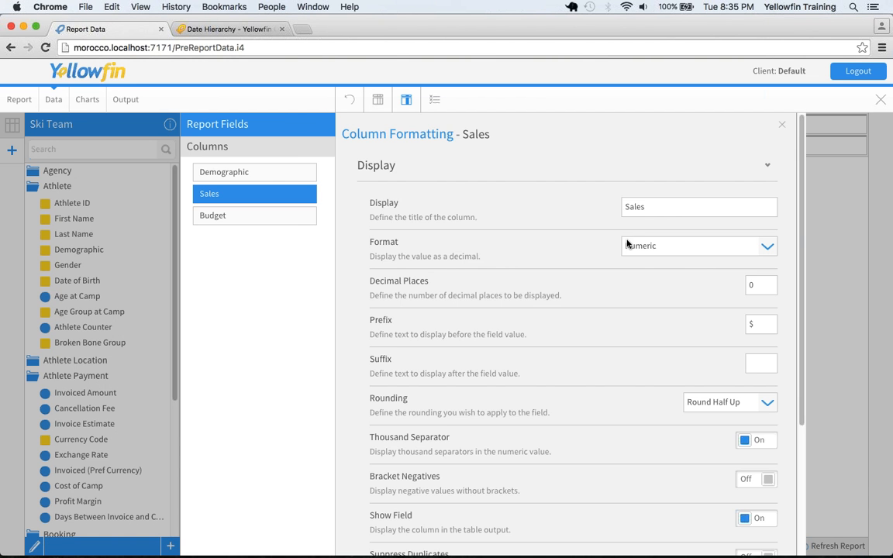
pyautogui.click(434, 100)
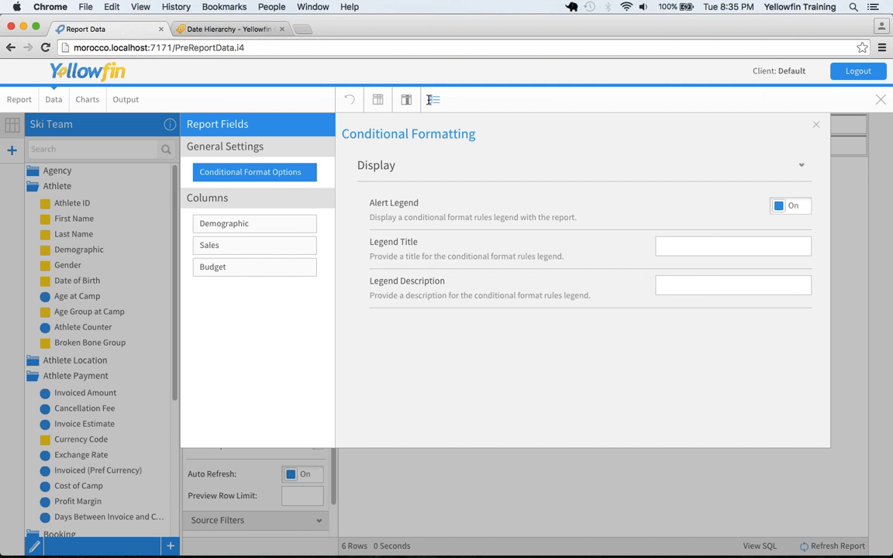
pyautogui.click(273, 245)
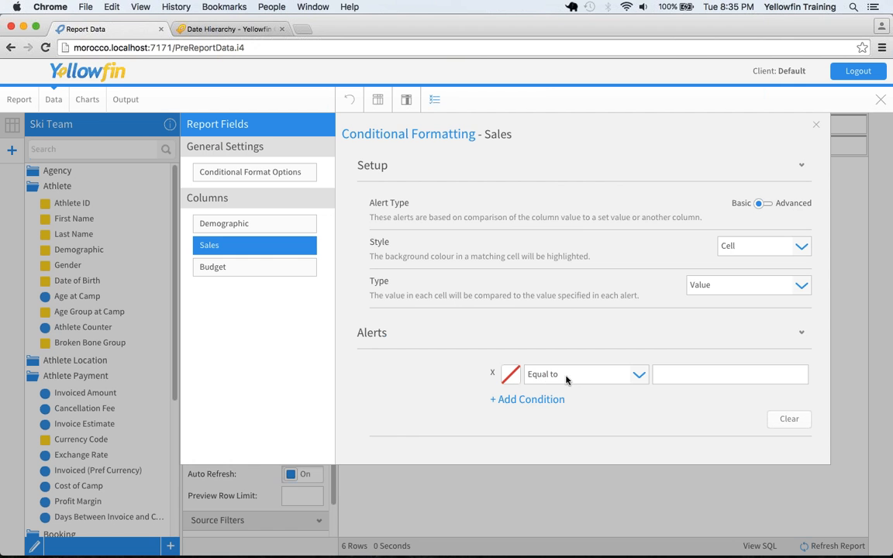
pyautogui.click(748, 284)
pyautogui.click(717, 295)
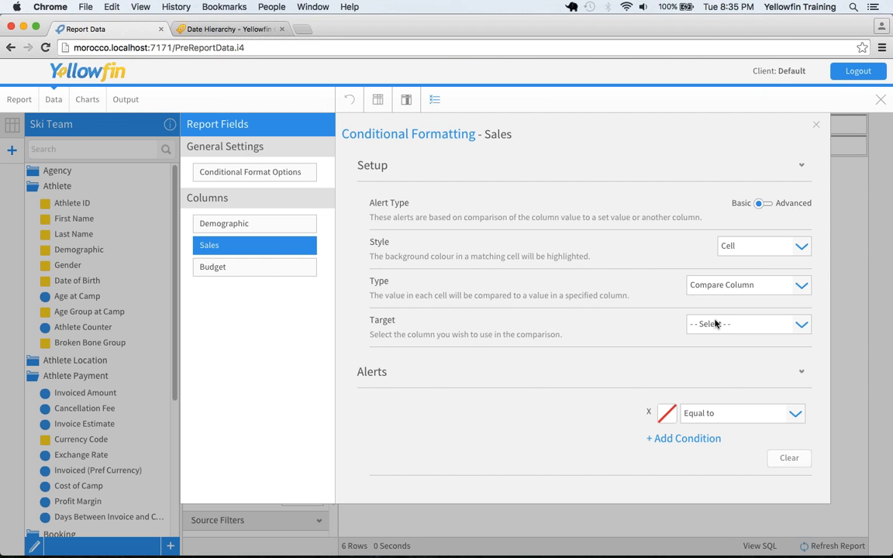
pyautogui.click(716, 327)
pyautogui.click(709, 337)
# Step: Define the first Sales alert as Greater than with a green highlight
pyautogui.click(666, 414)
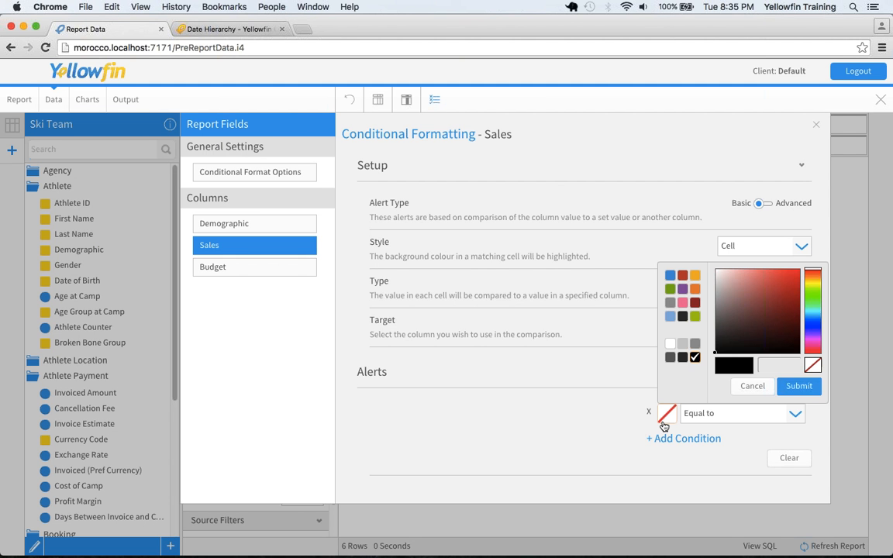
pyautogui.click(687, 414)
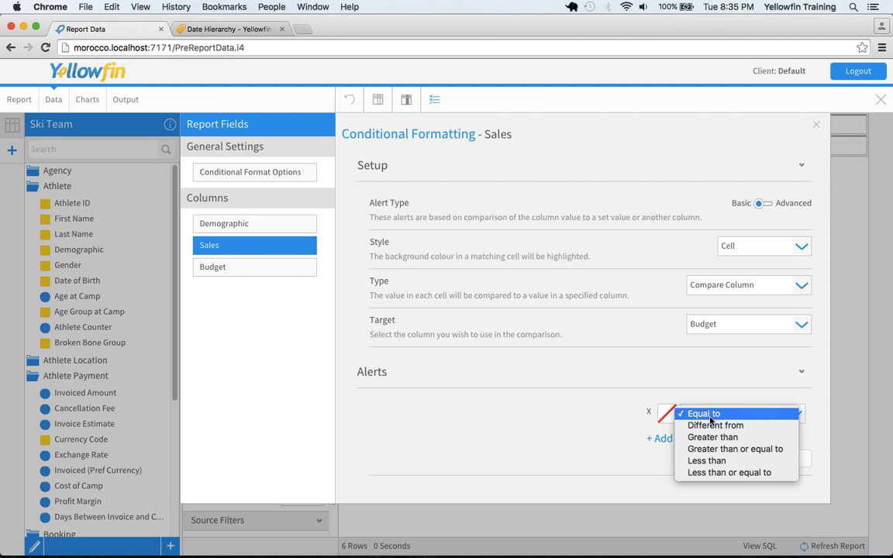
pyautogui.click(709, 439)
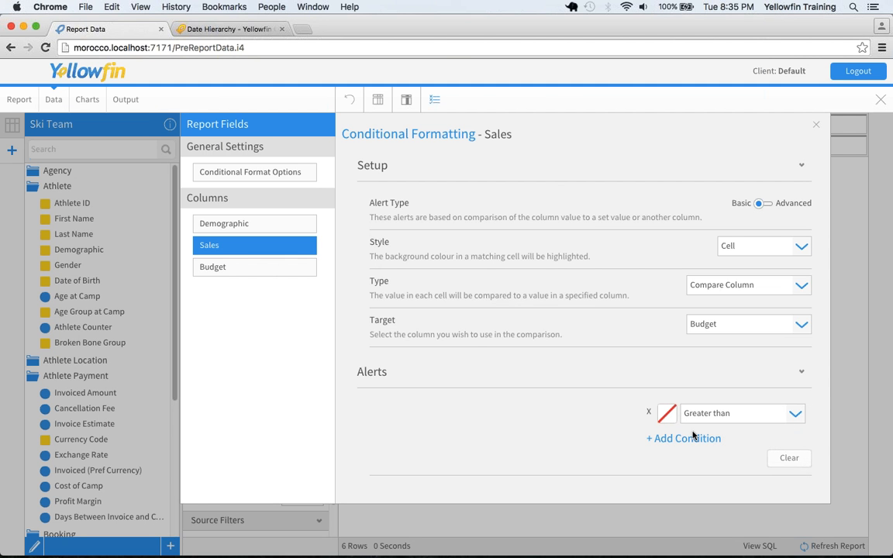
pyautogui.click(675, 420)
pyautogui.click(669, 288)
# Step: Add a second Sales alert condition set to Less than with a red highlight
pyautogui.click(672, 440)
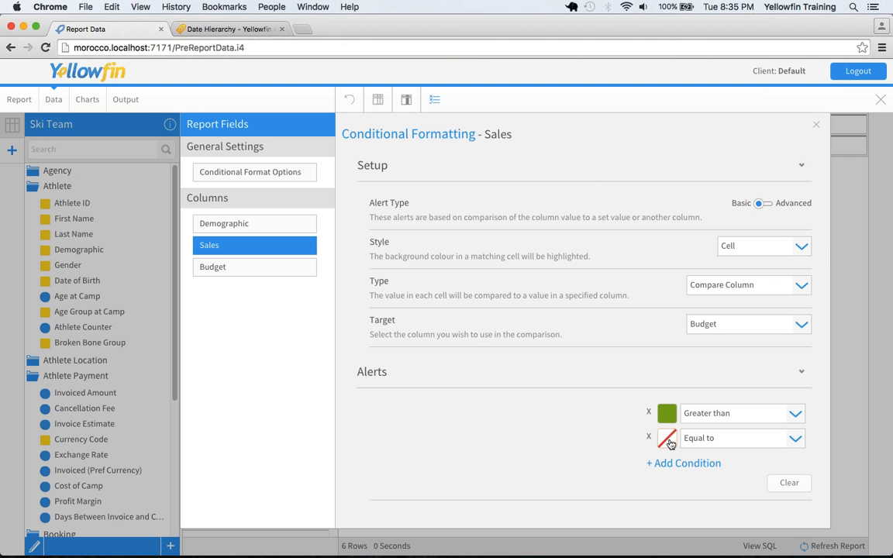
pyautogui.click(699, 440)
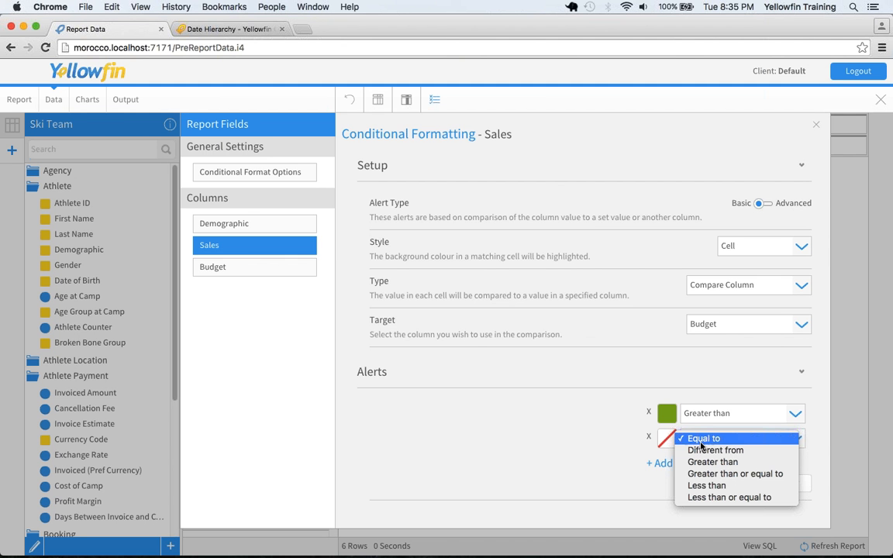
pyautogui.click(695, 484)
pyautogui.click(666, 438)
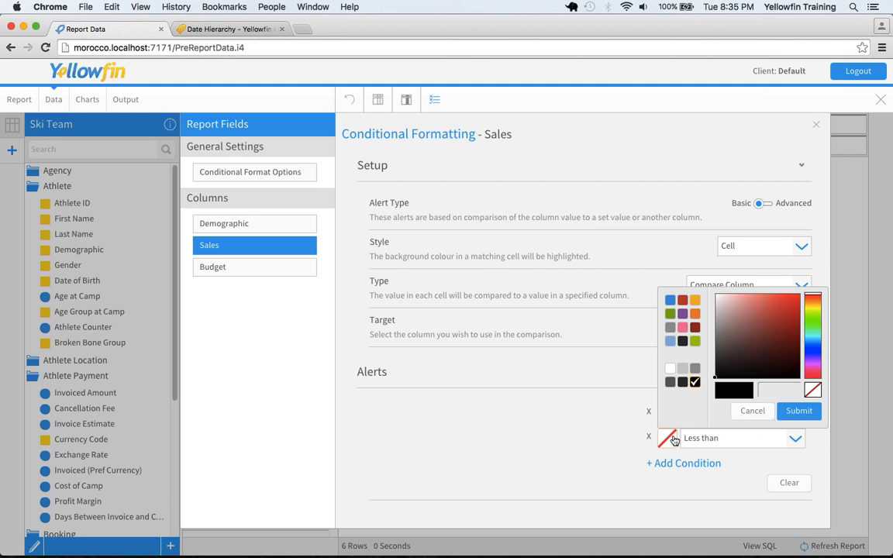
pyautogui.click(685, 329)
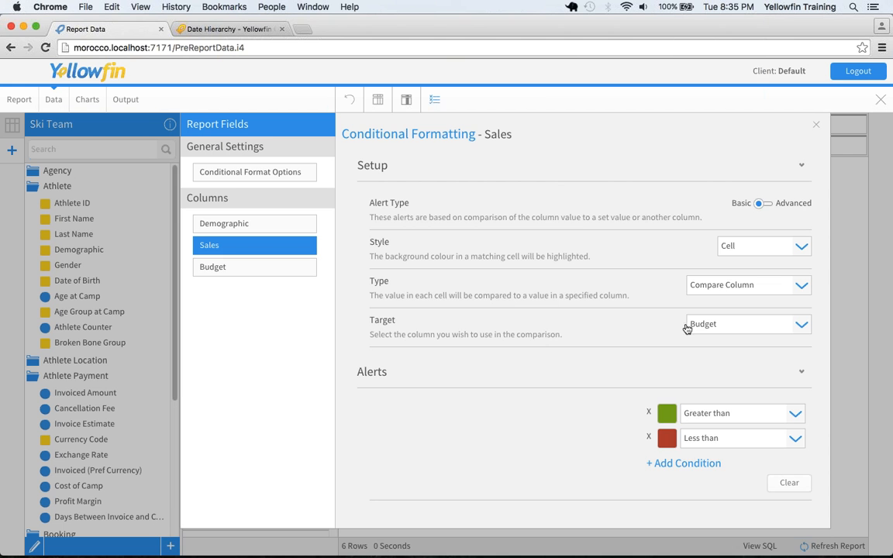
# Step: Add a third Sales alert condition for Equal to with an orange highlight and close the conditional formatting settings
pyautogui.click(683, 462)
pyautogui.click(681, 463)
pyautogui.click(668, 463)
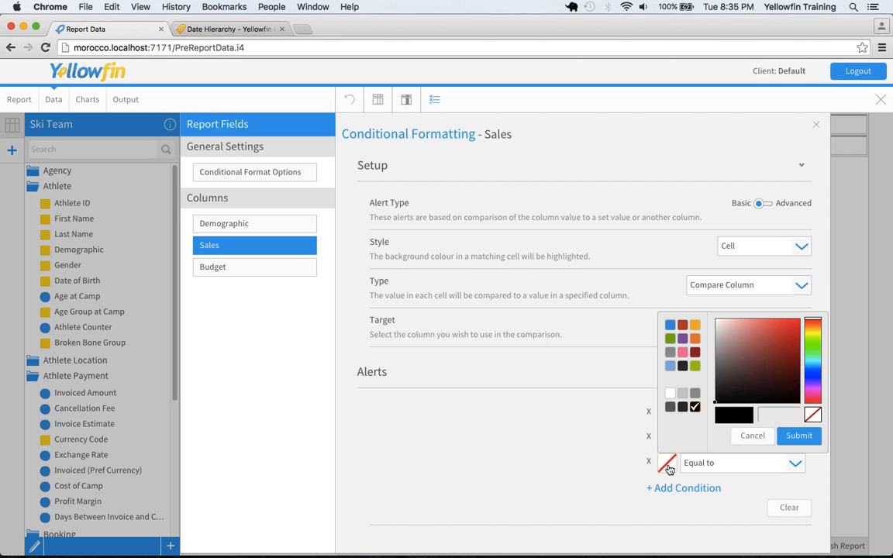
pyautogui.click(671, 331)
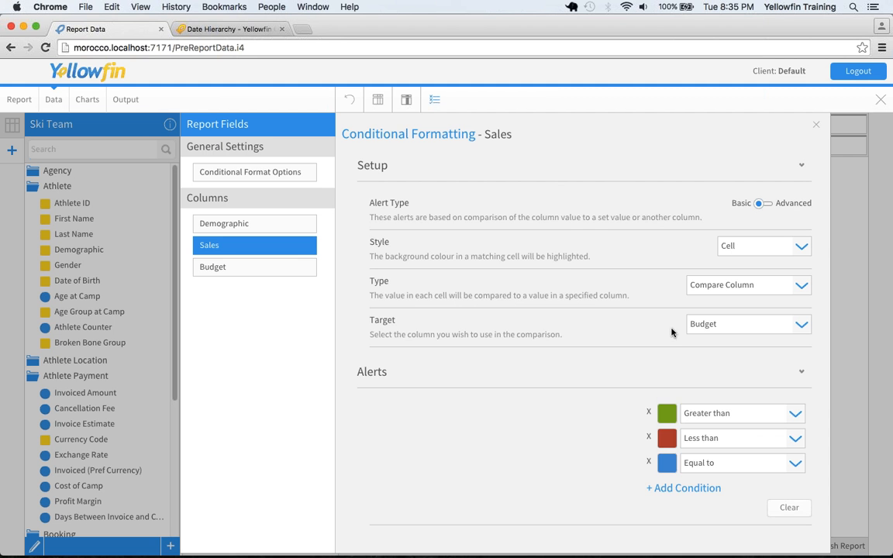
pyautogui.click(670, 463)
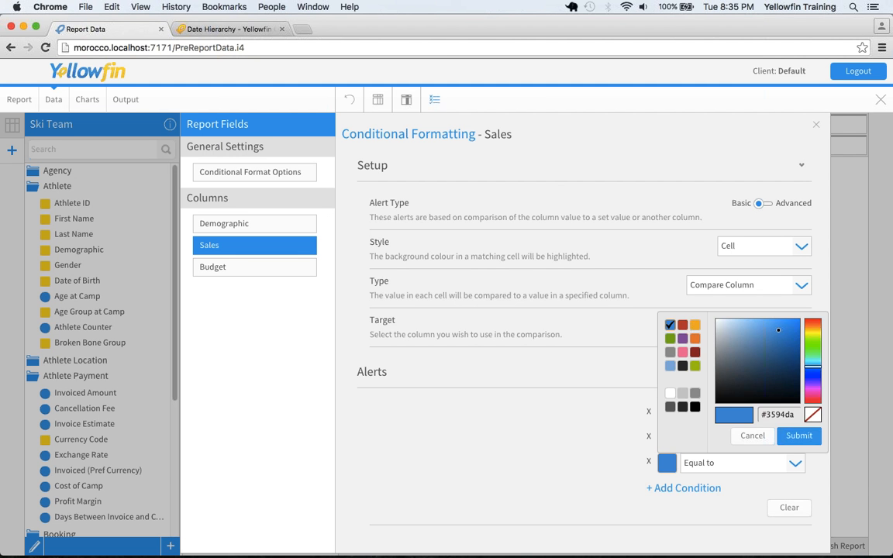
pyautogui.click(695, 332)
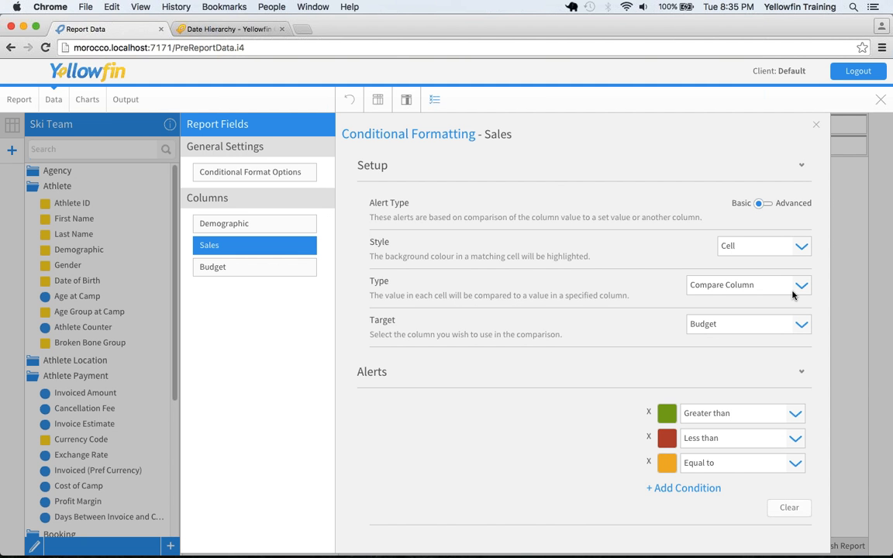
pyautogui.click(815, 124)
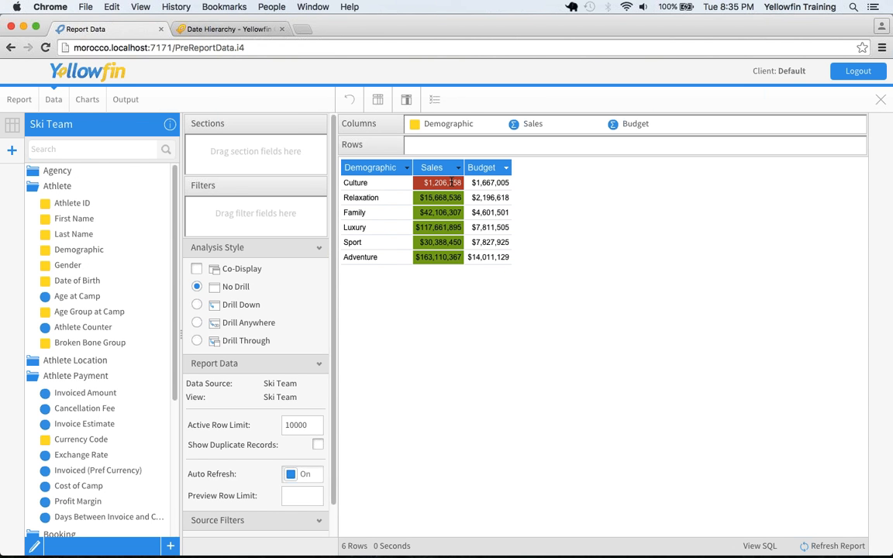
# Step: In the chart's series settings, set the Sales series style to Solid and its conditional alert style to Bar
pyautogui.click(85, 101)
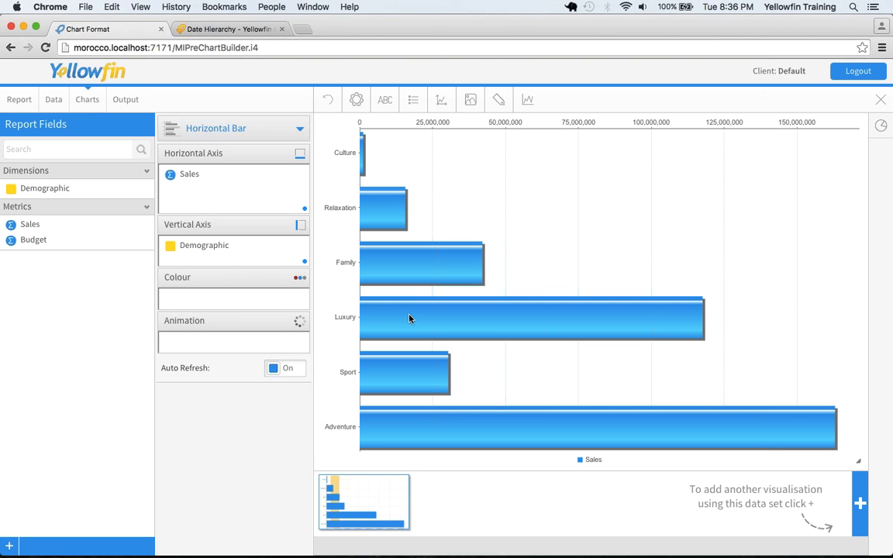
pyautogui.click(527, 100)
pyautogui.click(267, 175)
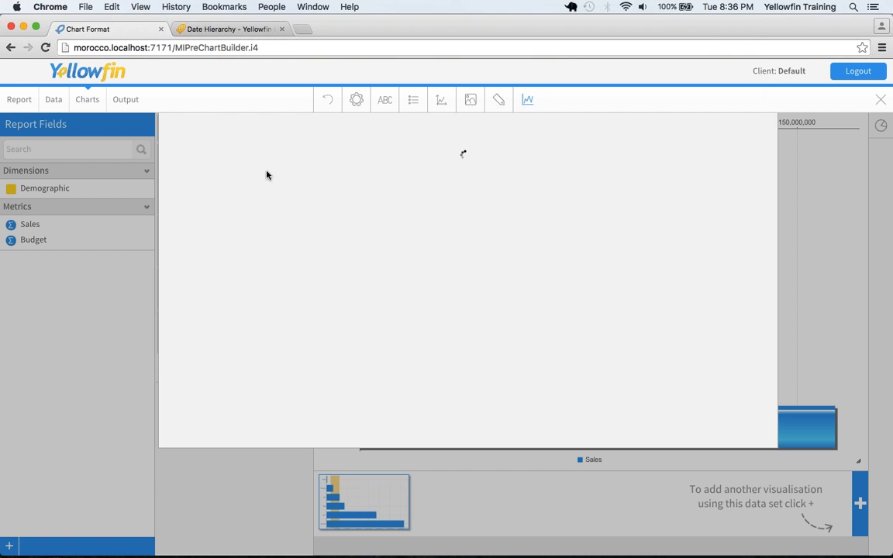
pyautogui.click(690, 205)
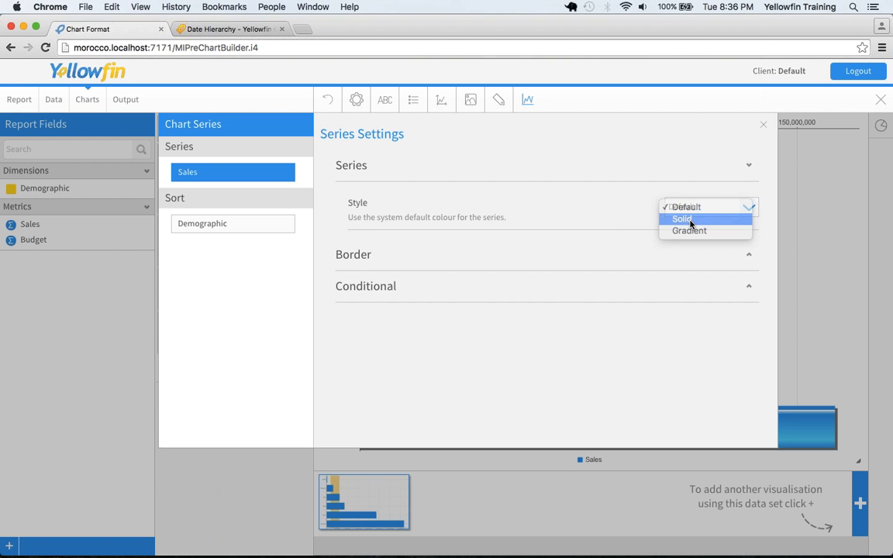
pyautogui.click(689, 221)
pyautogui.click(496, 323)
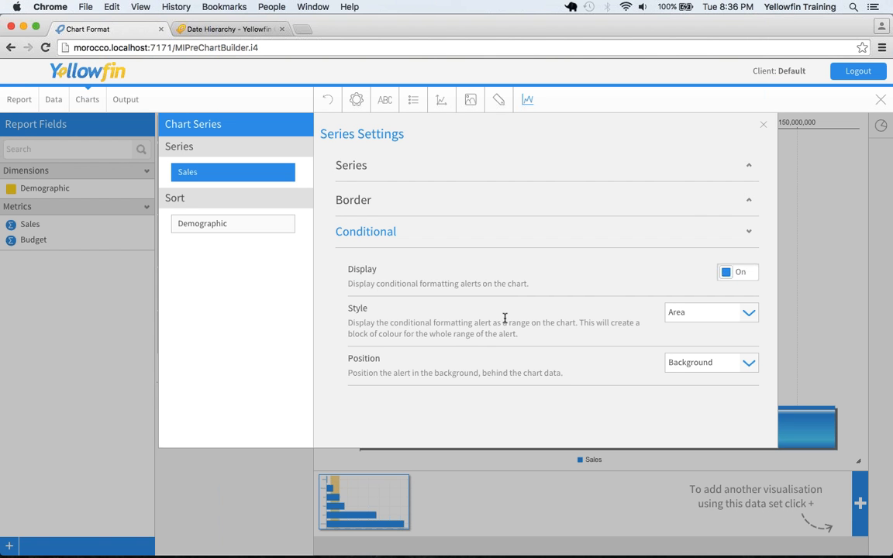
pyautogui.click(715, 313)
pyautogui.click(718, 318)
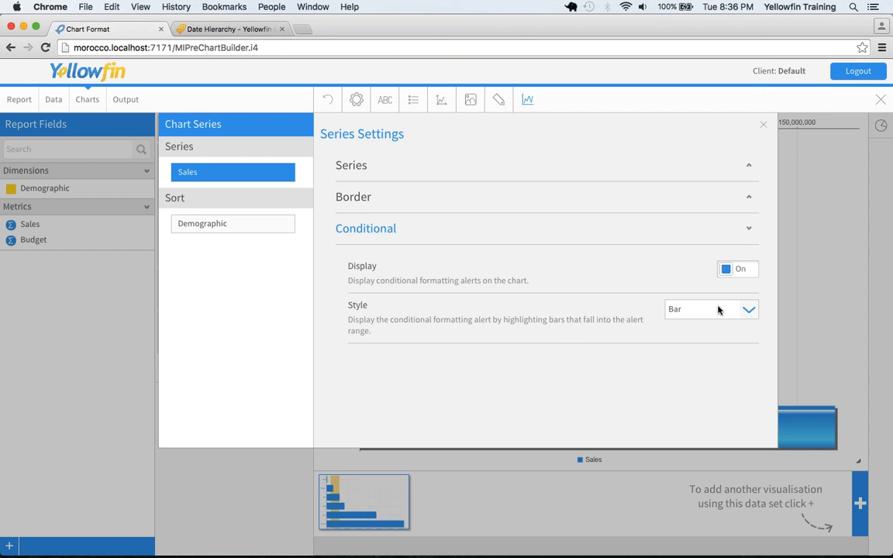
pyautogui.click(762, 125)
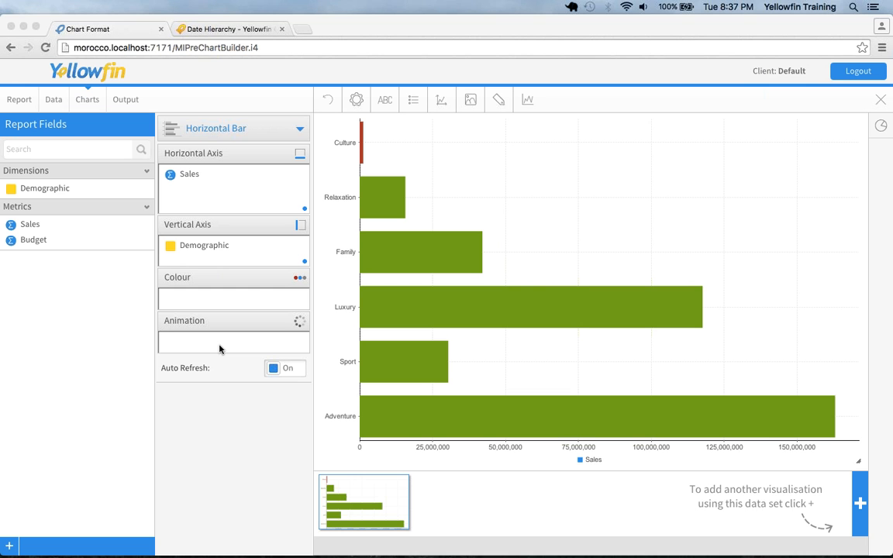
# Step: Add a second visualisation as a Pie chart, with Demographic as the colour field and Sales as the size field
pyautogui.click(252, 432)
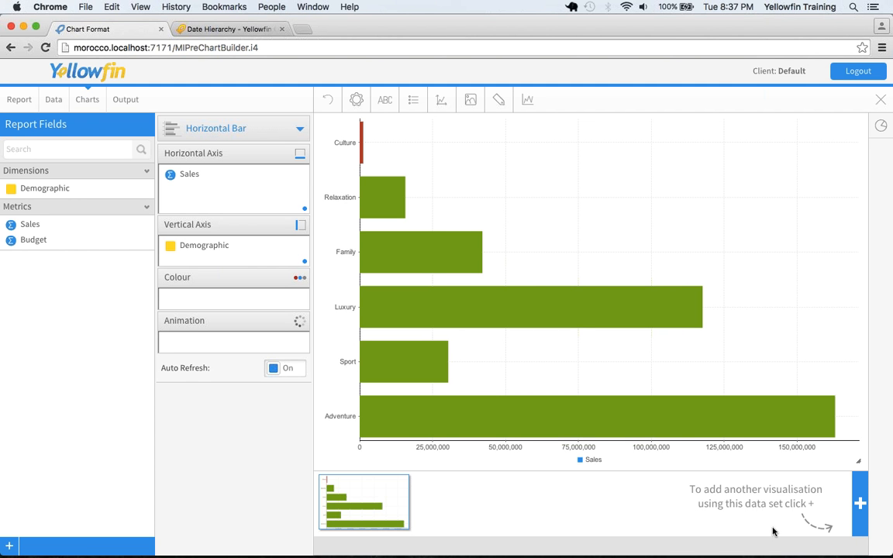
pyautogui.click(859, 503)
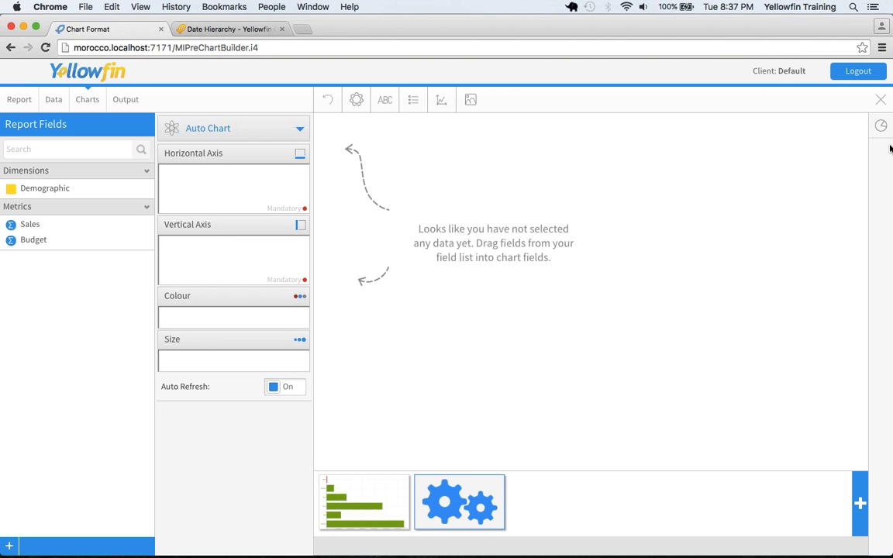
pyautogui.click(880, 126)
pyautogui.scroll(-5, 808, 386)
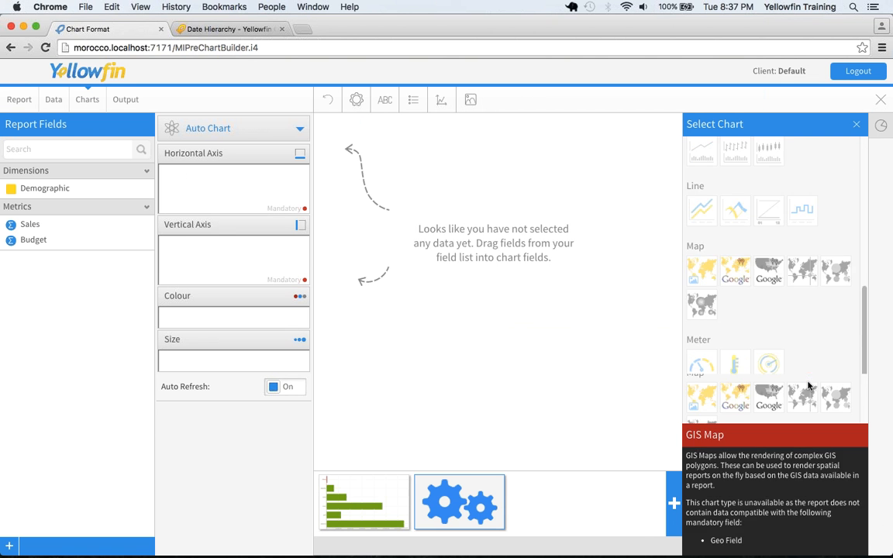
pyautogui.scroll(-3, 808, 386)
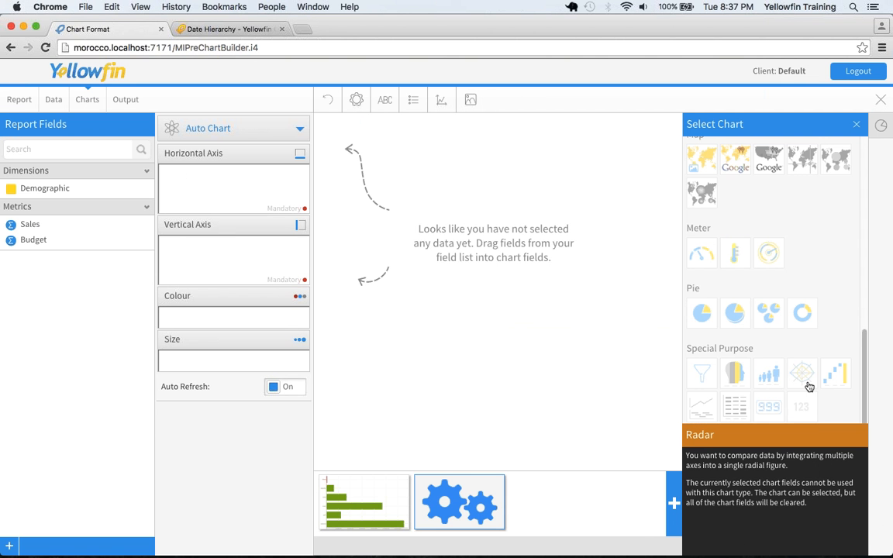
pyautogui.click(702, 312)
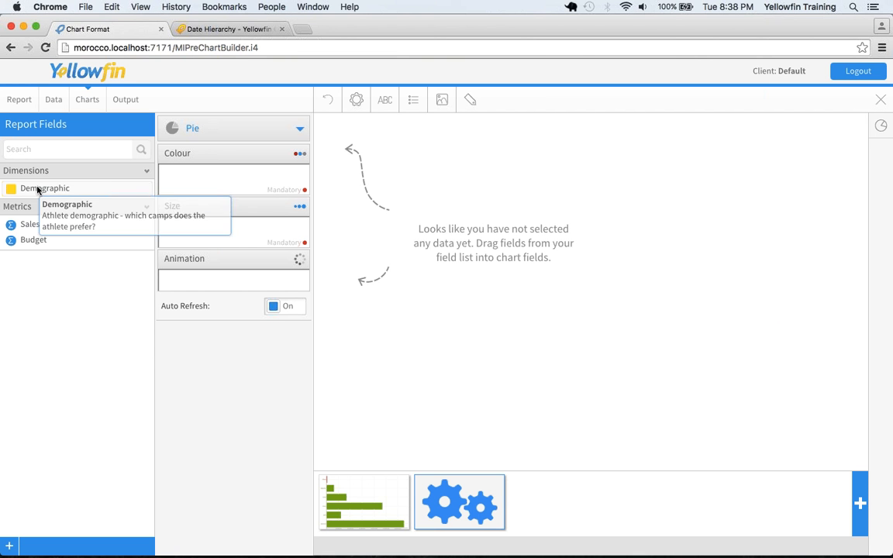
pyautogui.moveTo(40, 190); pyautogui.dragTo(223, 185)
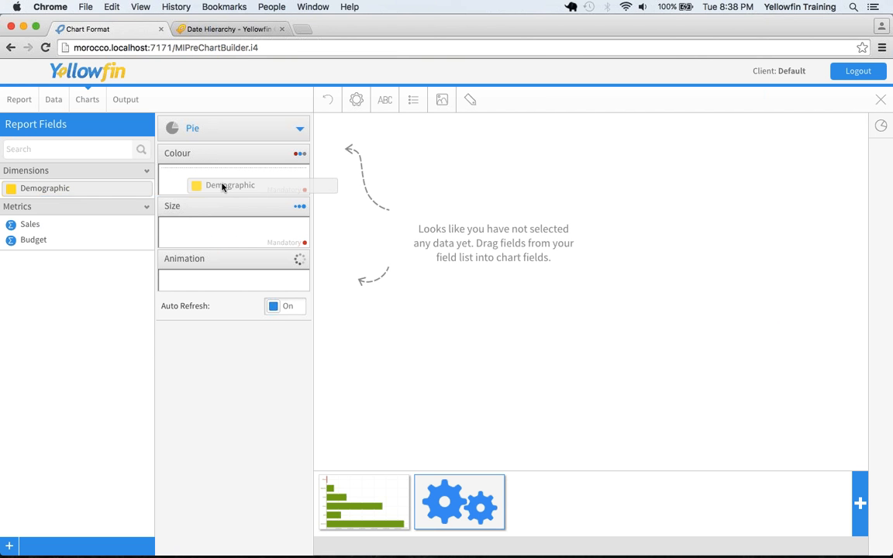
pyautogui.moveTo(38, 227); pyautogui.dragTo(247, 237)
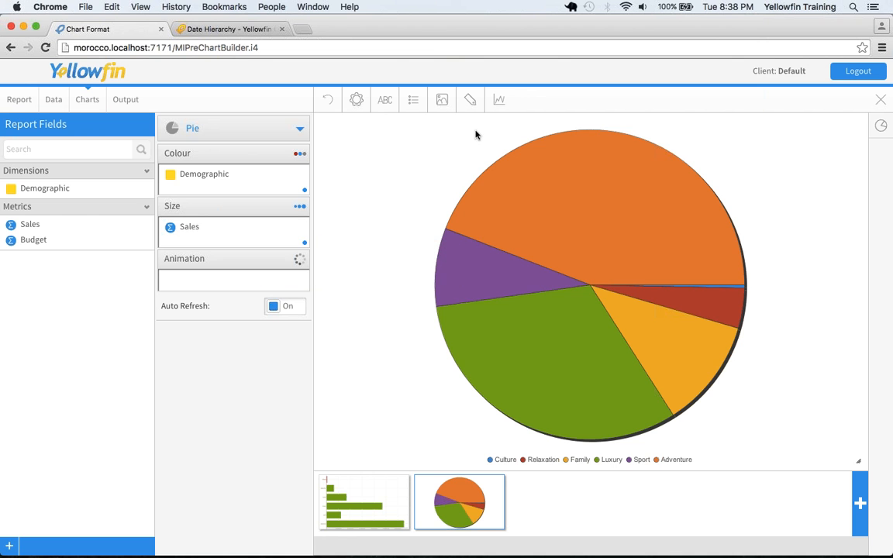
# Step: Turn on the pie chart's labels and include the value and percentage alongside the category
pyautogui.click(469, 99)
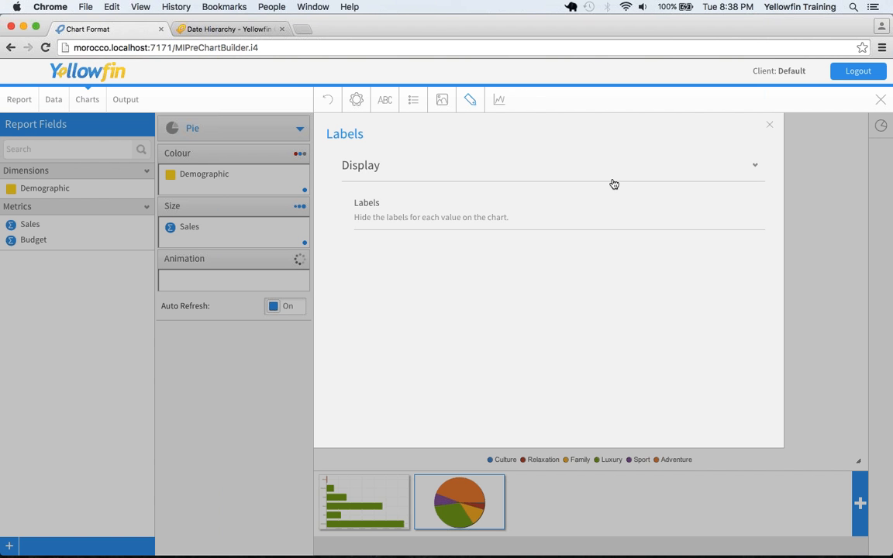
pyautogui.click(736, 208)
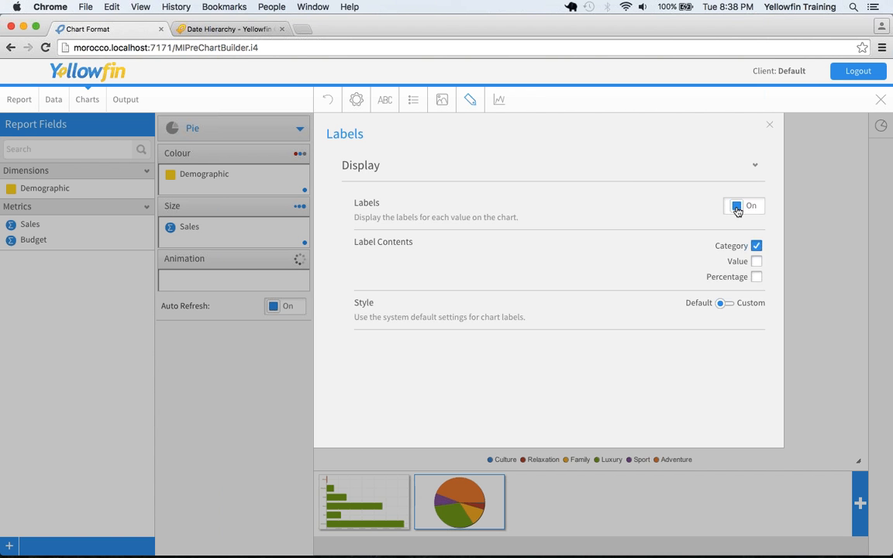
pyautogui.click(755, 261)
pyautogui.click(757, 277)
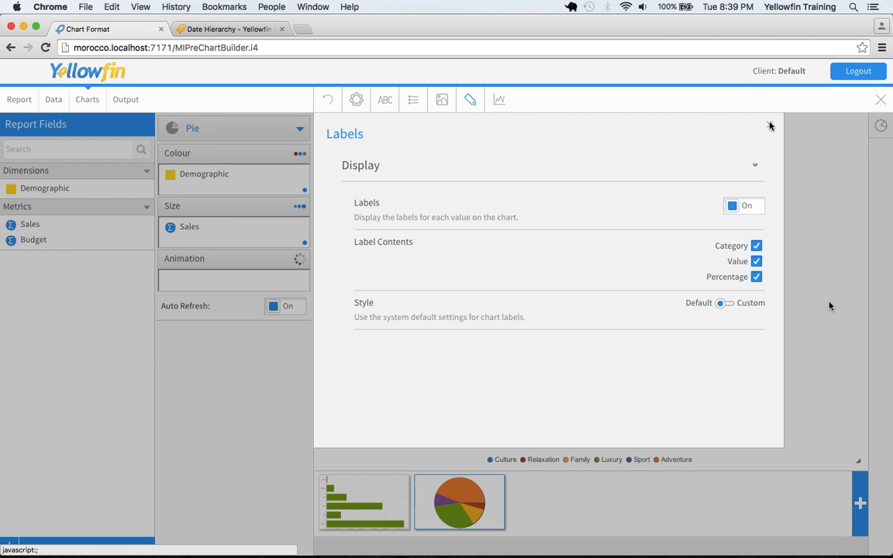
pyautogui.click(769, 125)
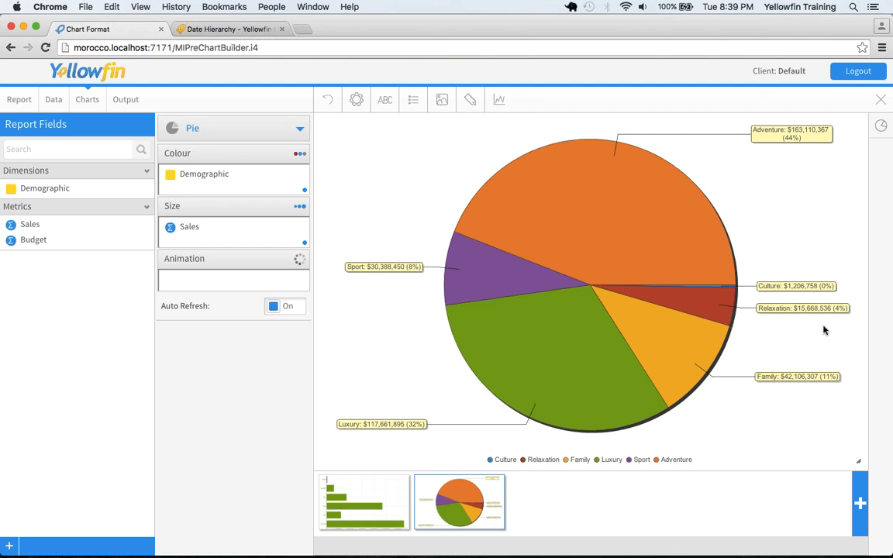
# Step: Switch the pie labels to custom styling and set their font to Arial at 12pt
pyautogui.click(470, 100)
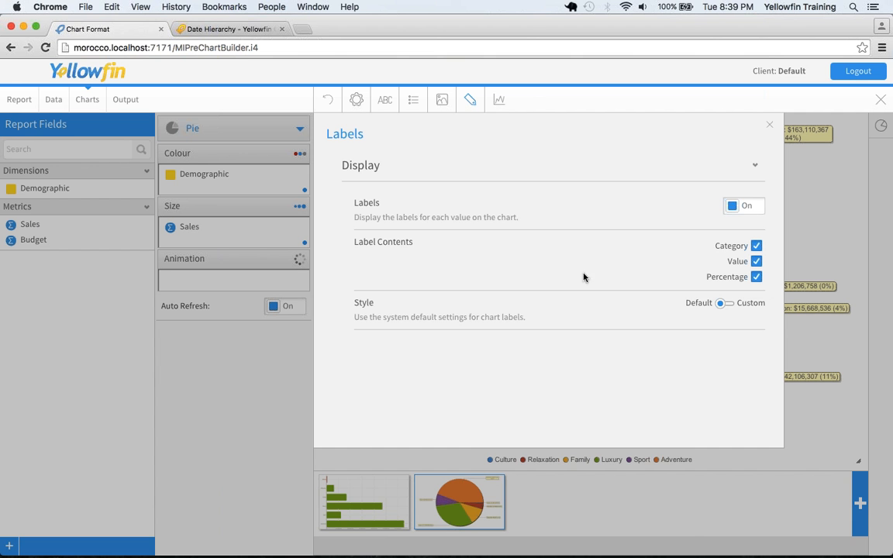
pyautogui.click(731, 306)
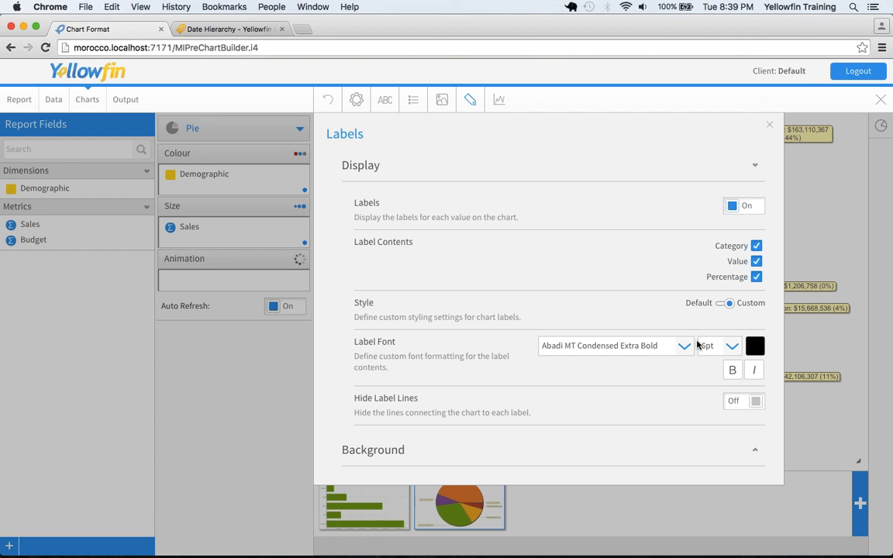
pyautogui.click(685, 346)
pyautogui.write('ar')
pyautogui.press('Return')
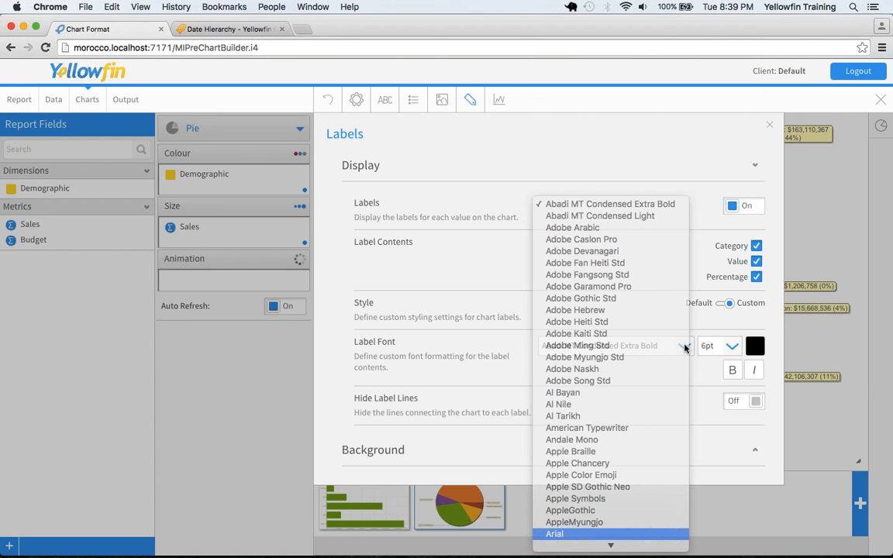
pyautogui.click(709, 346)
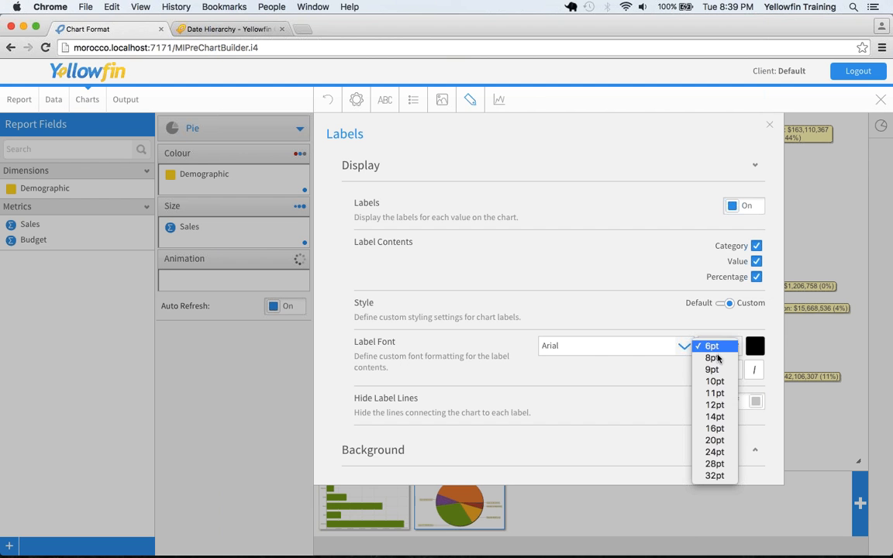
pyautogui.click(713, 406)
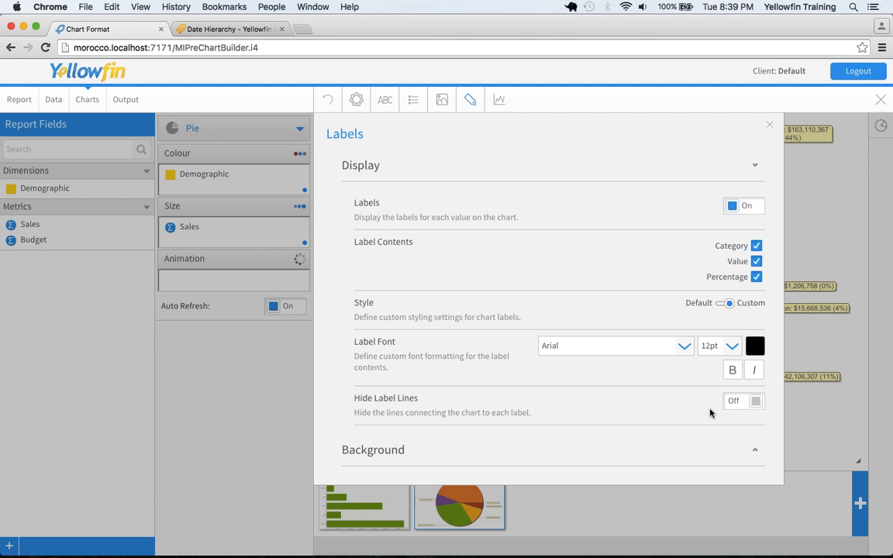
pyautogui.click(769, 126)
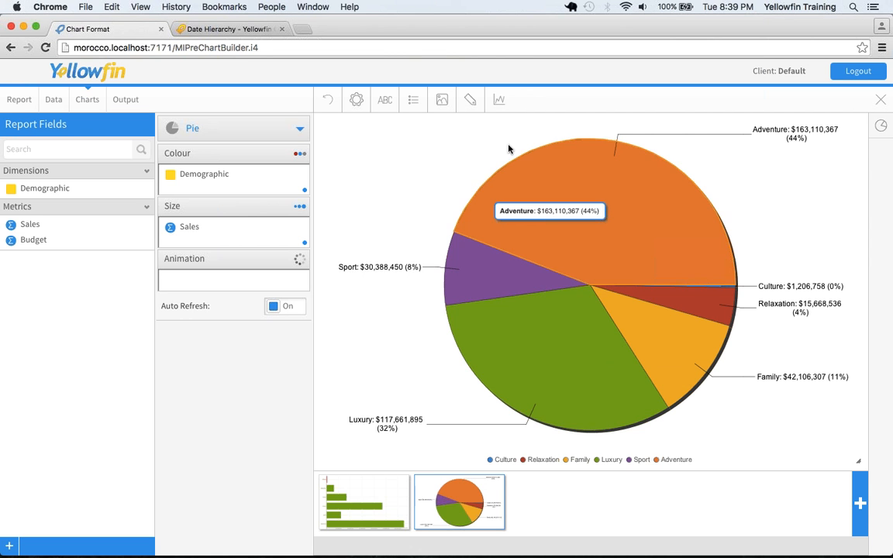
# Step: Remove the value from the pie chart's label contents, keeping category and percentage
pyautogui.click(470, 99)
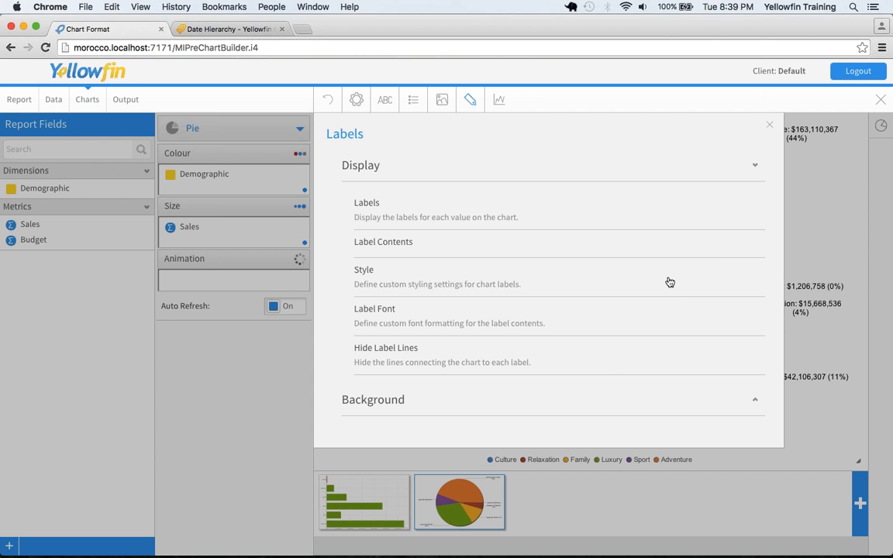
pyautogui.click(756, 262)
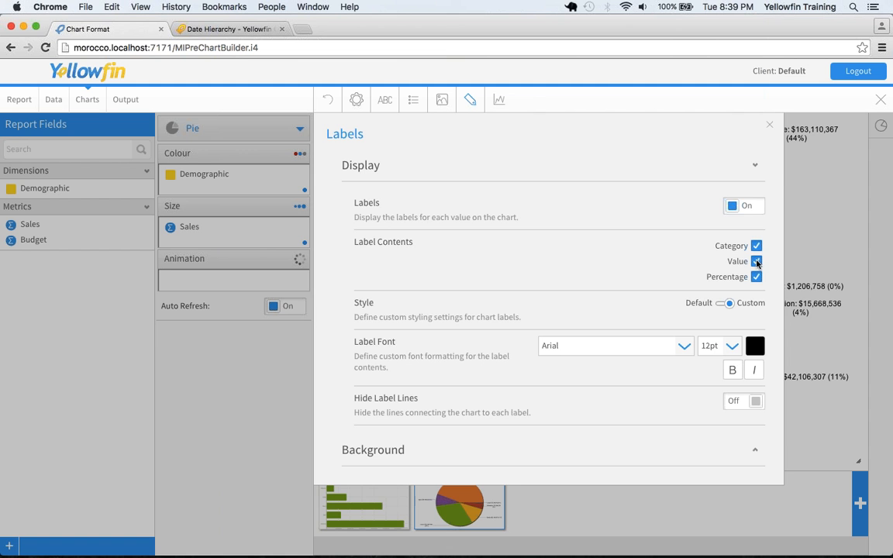
pyautogui.click(769, 124)
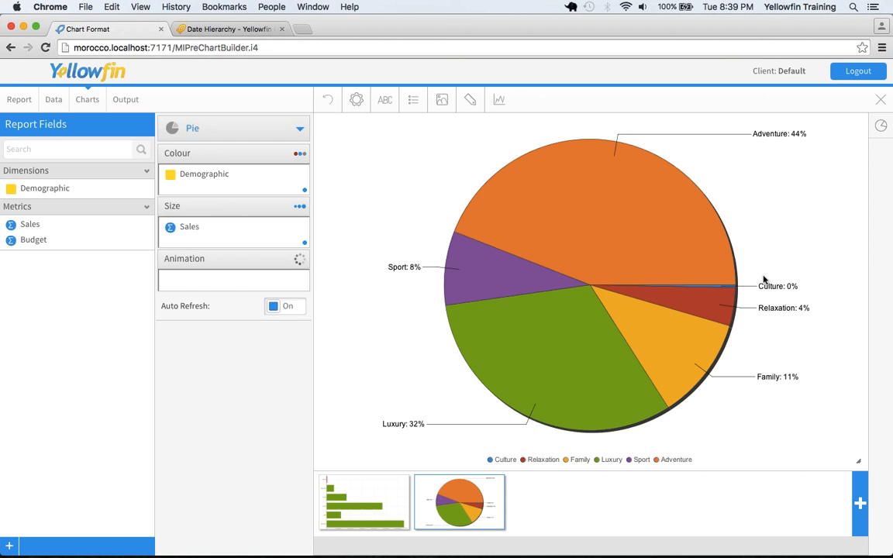
# Step: Hide the pie chart's legend by setting its position to None
pyautogui.click(413, 100)
pyautogui.click(752, 206)
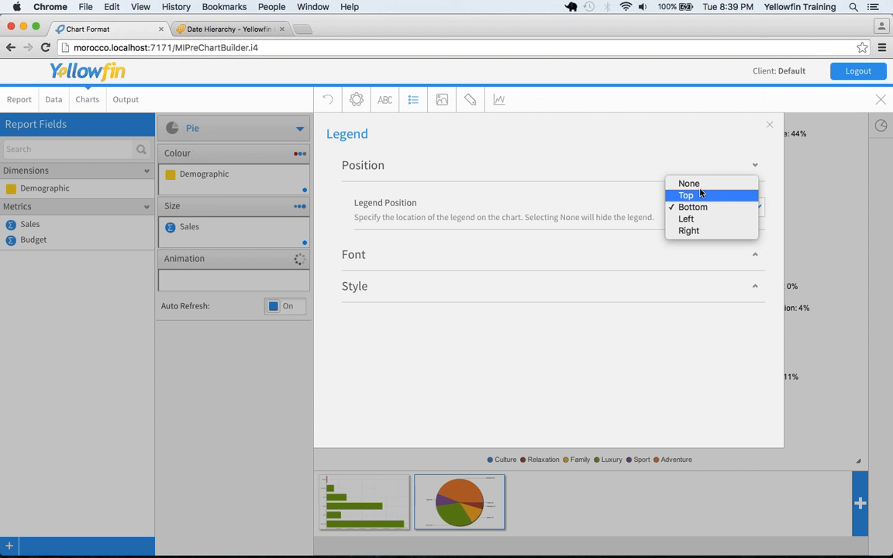
pyautogui.click(713, 184)
pyautogui.click(770, 125)
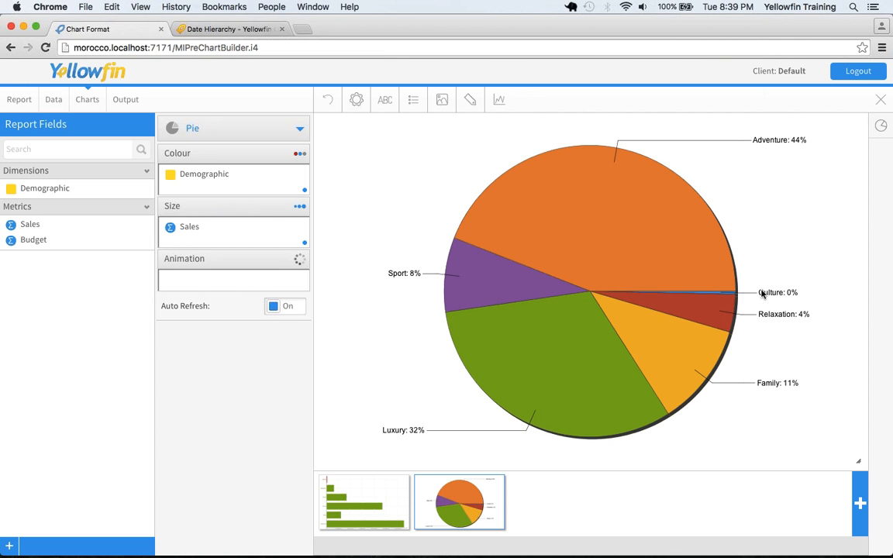
# Step: In the pie chart's style settings, turn off the shadow display and make the outline colour white
pyautogui.click(356, 102)
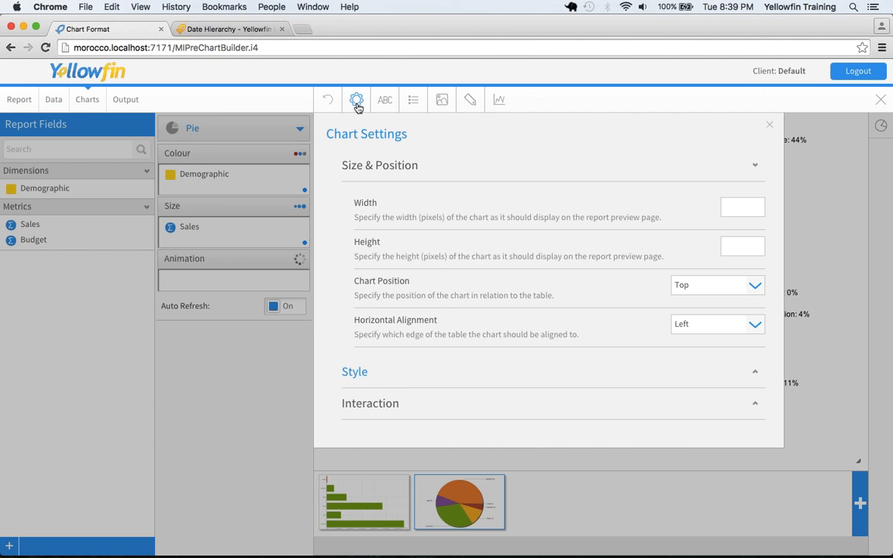
pyautogui.click(403, 380)
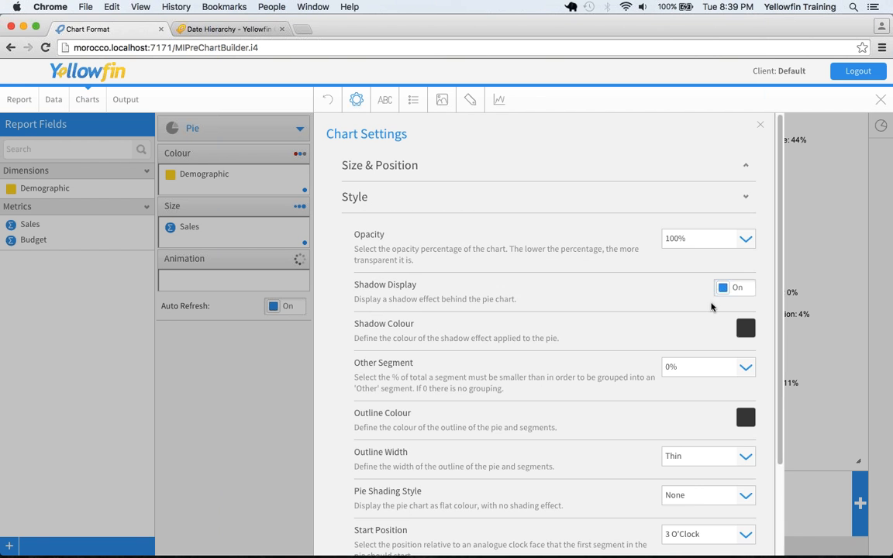
pyautogui.click(748, 293)
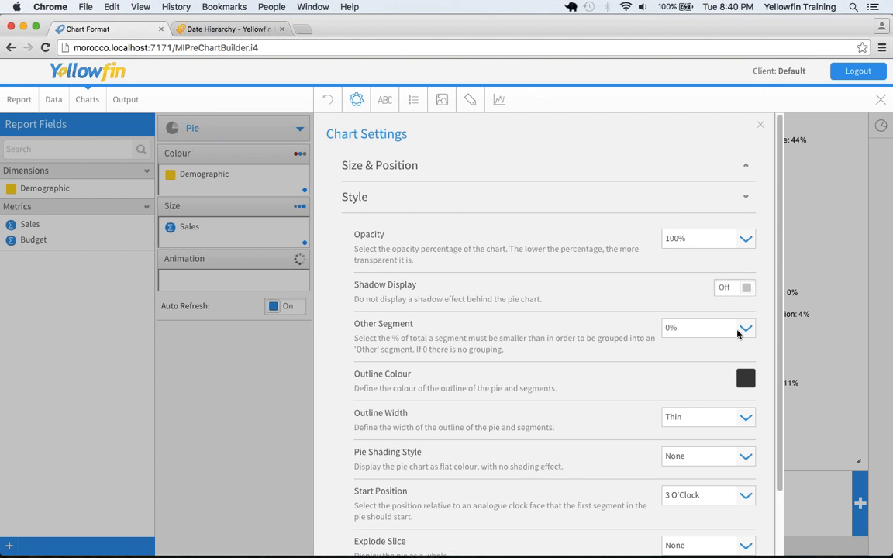
pyautogui.click(741, 328)
pyautogui.click(738, 354)
pyautogui.click(745, 378)
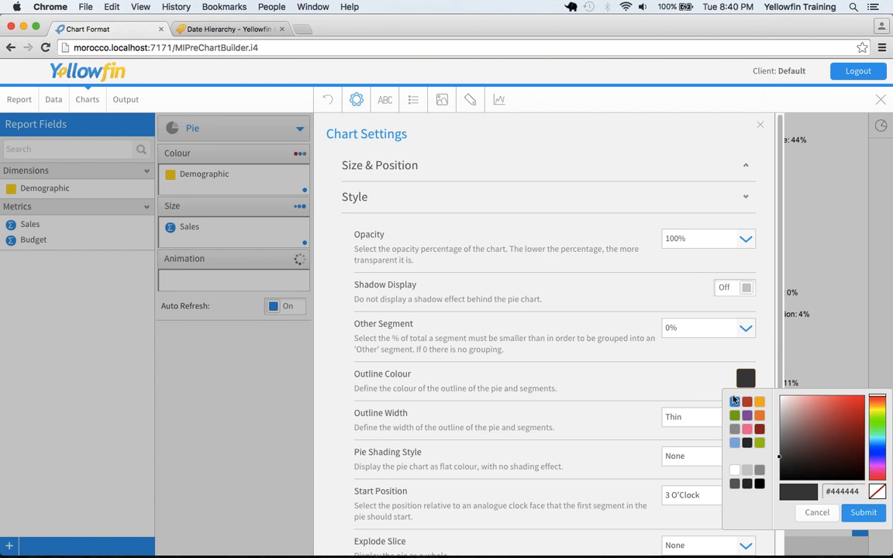
pyautogui.click(733, 472)
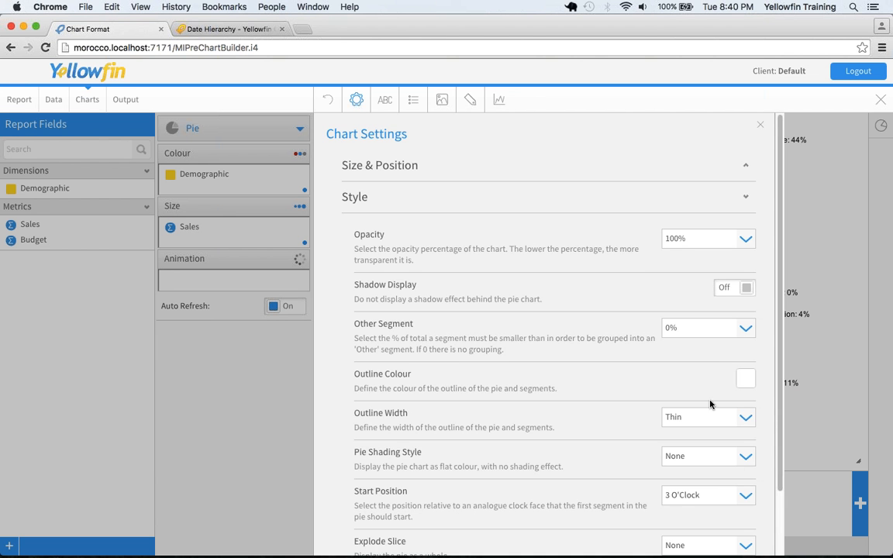
# Step: Set the pie's start position to 12 O'Clock and close the chart settings
pyautogui.scroll(-5, 707, 401)
pyautogui.click(689, 423)
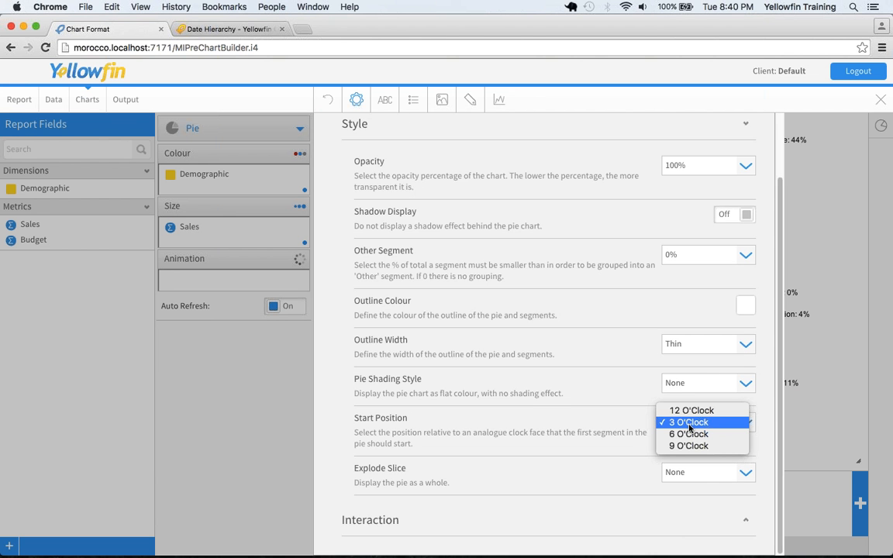
pyautogui.click(691, 410)
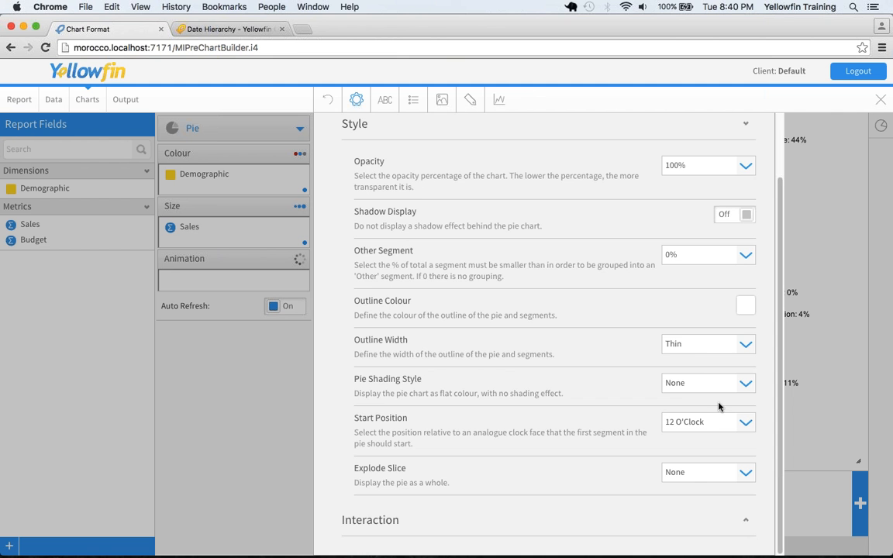
pyautogui.scroll(5, 721, 388)
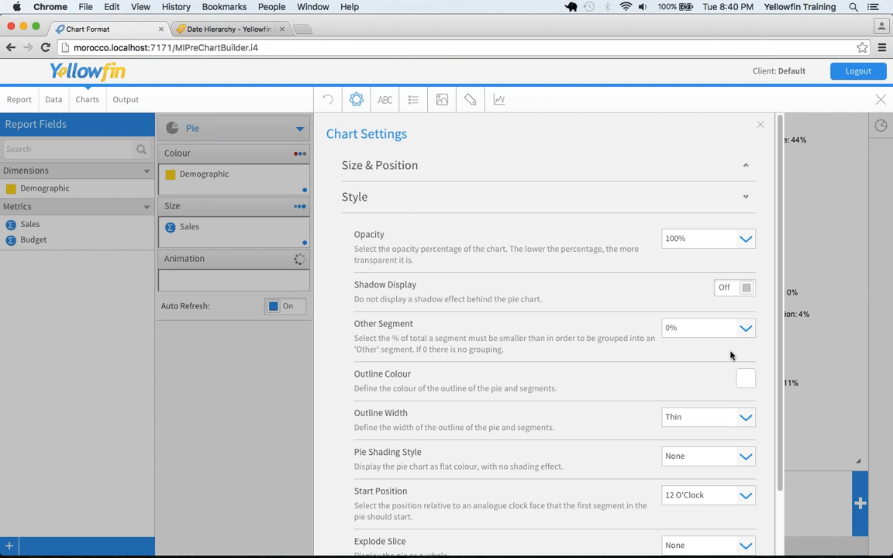
pyautogui.click(759, 125)
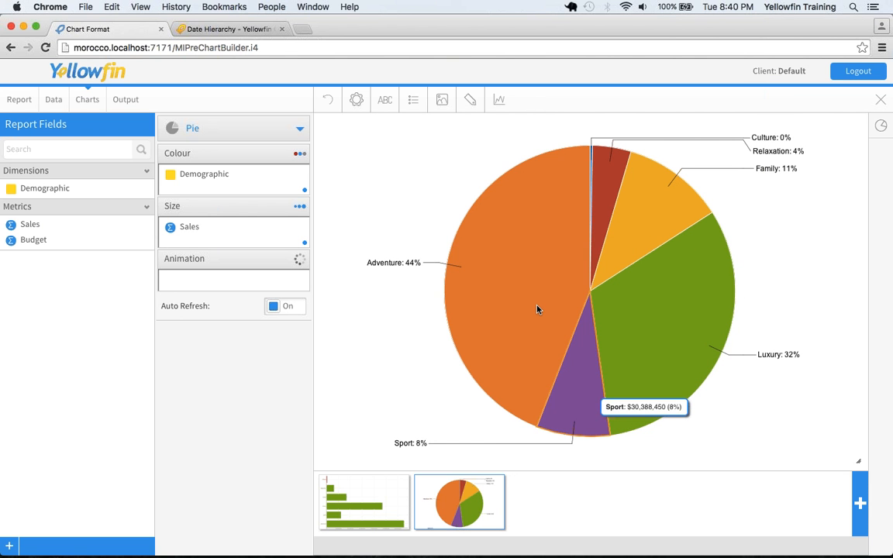
# Step: In the Demographic series settings, enable monochrome colouring for the pie and choose blue as the base colour
pyautogui.click(497, 100)
pyautogui.click(269, 170)
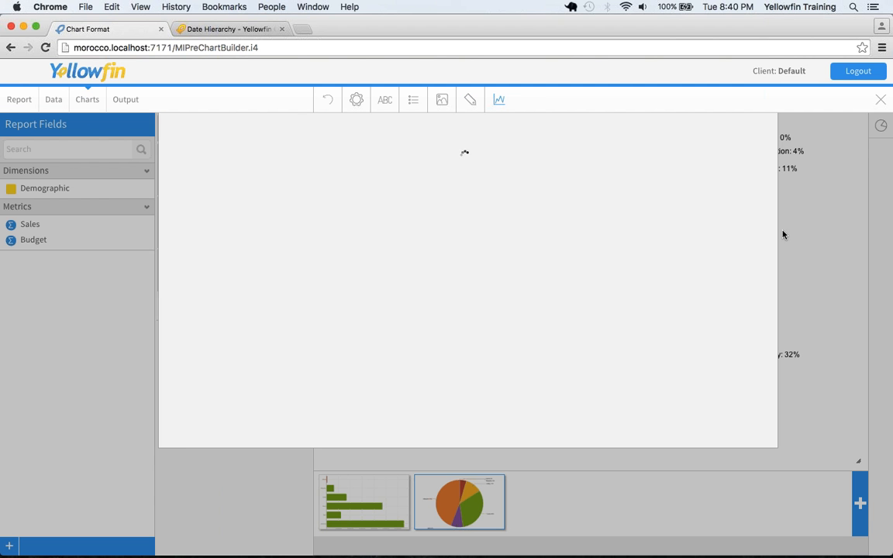
pyautogui.click(731, 268)
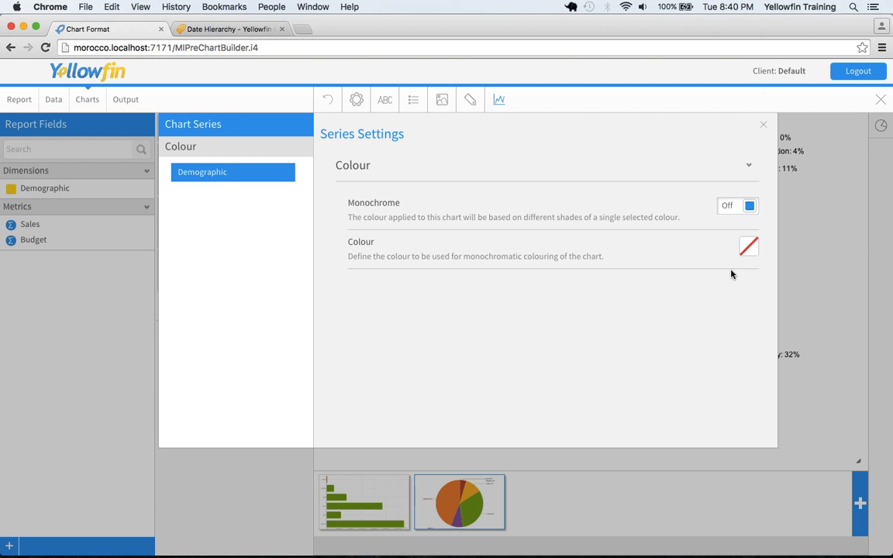
pyautogui.click(748, 246)
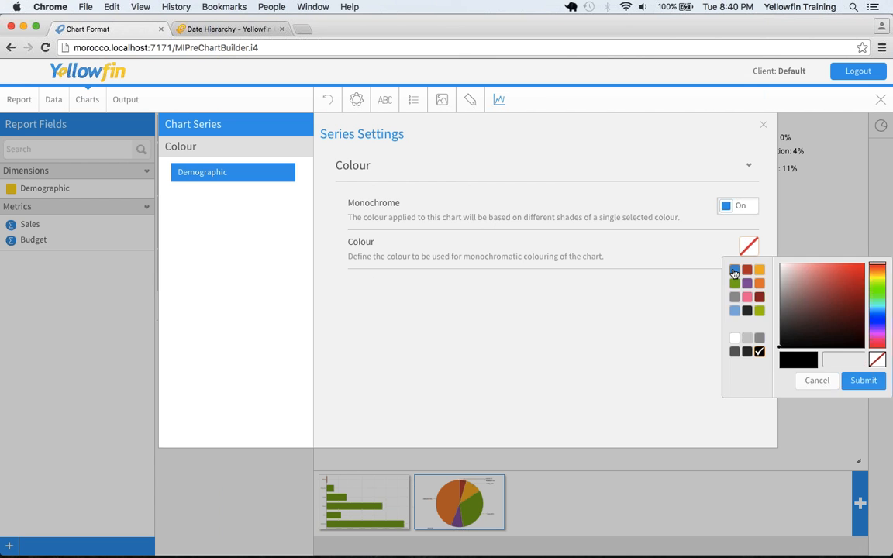
pyautogui.click(733, 268)
pyautogui.click(762, 125)
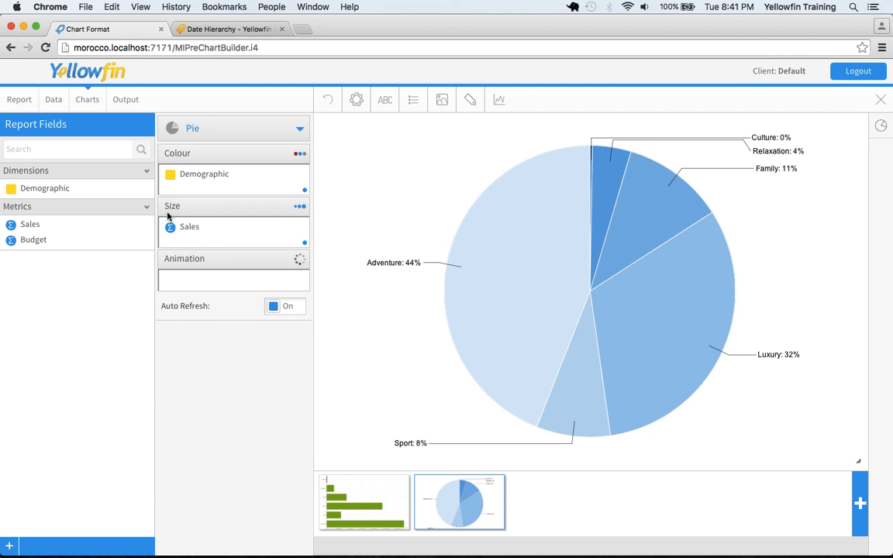
# Step: Leave the chart builder for the dashboard and open the Content Settings from the Admin Console
pyautogui.click(882, 100)
pyautogui.click(449, 341)
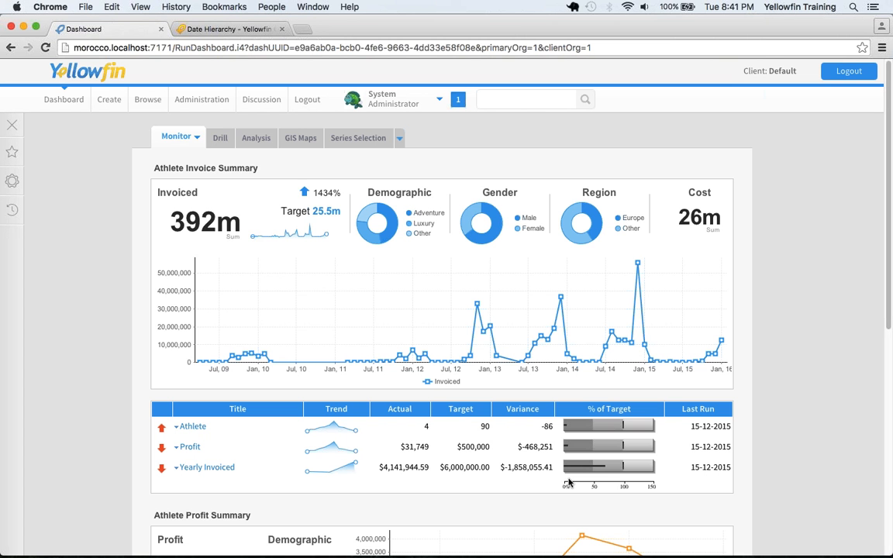
pyautogui.click(194, 100)
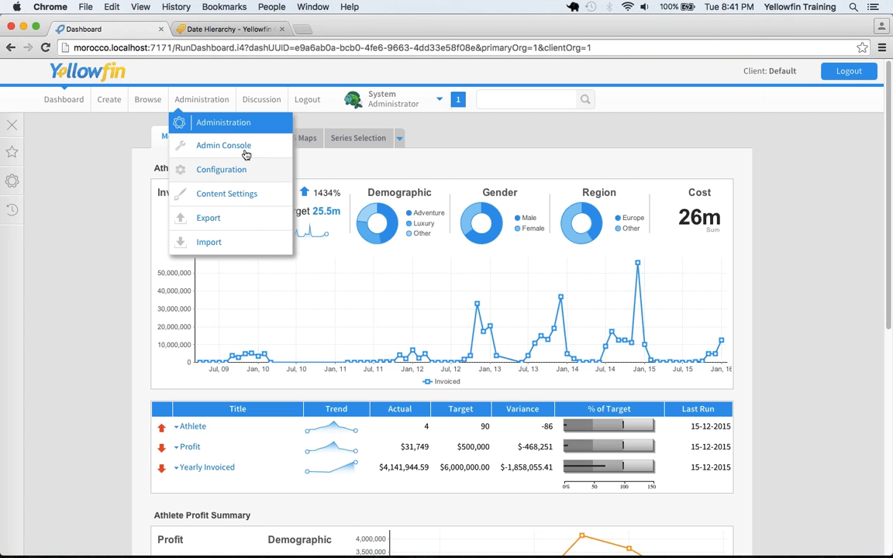
pyautogui.click(245, 153)
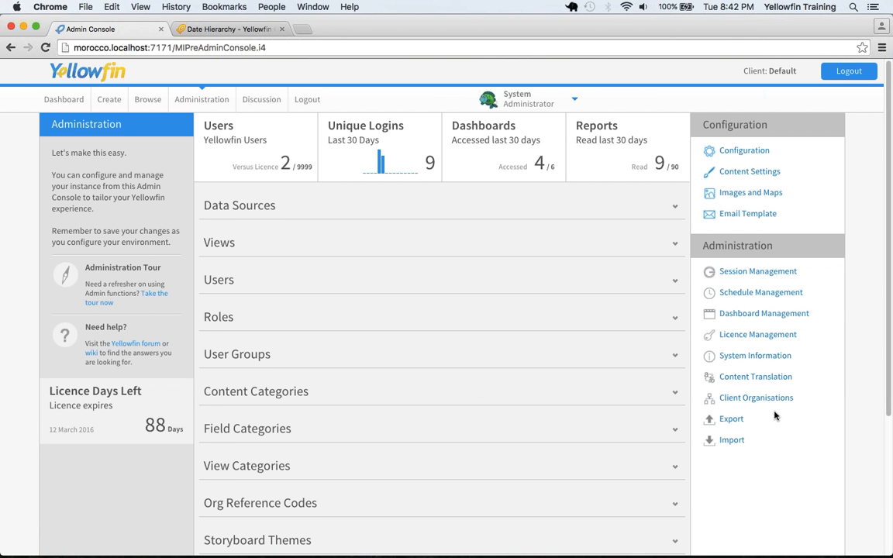
pyautogui.click(756, 174)
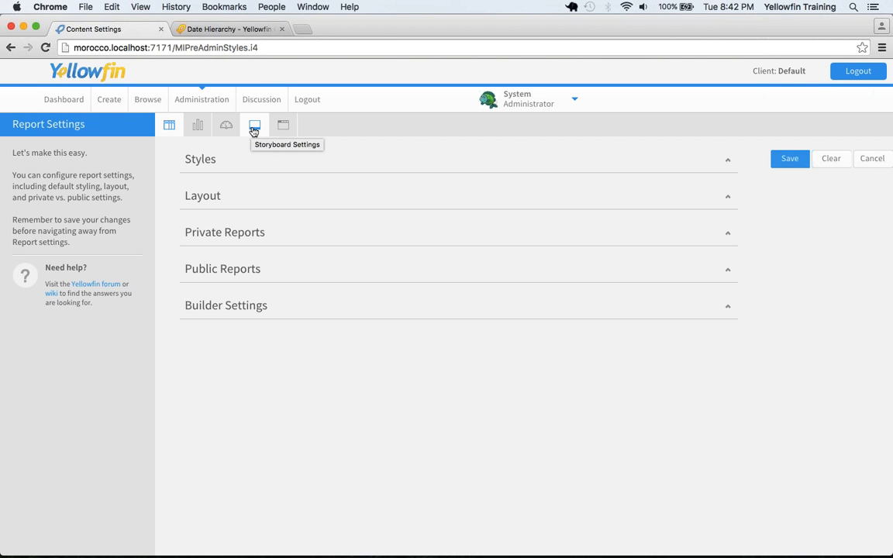
# Step: In the report styles, set the background colour of the column and row headings to pink
pyautogui.click(198, 162)
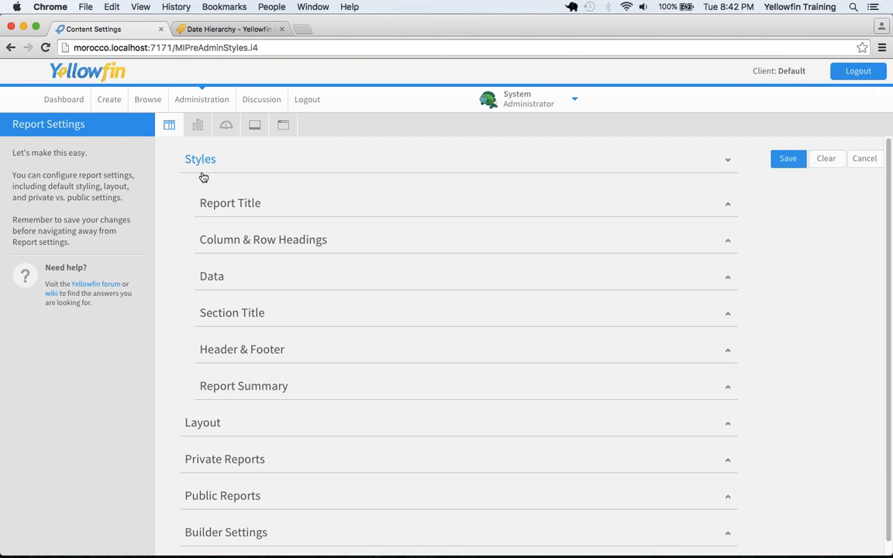
pyautogui.click(244, 245)
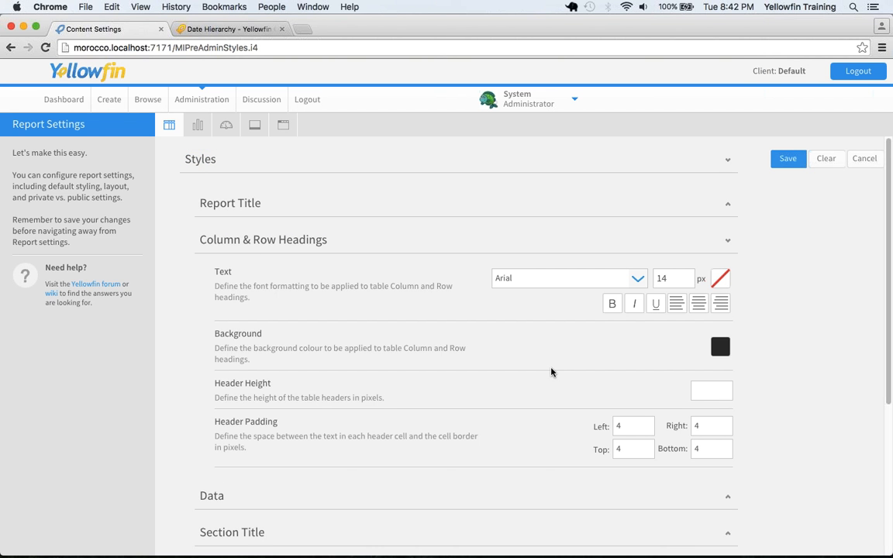
pyautogui.click(720, 346)
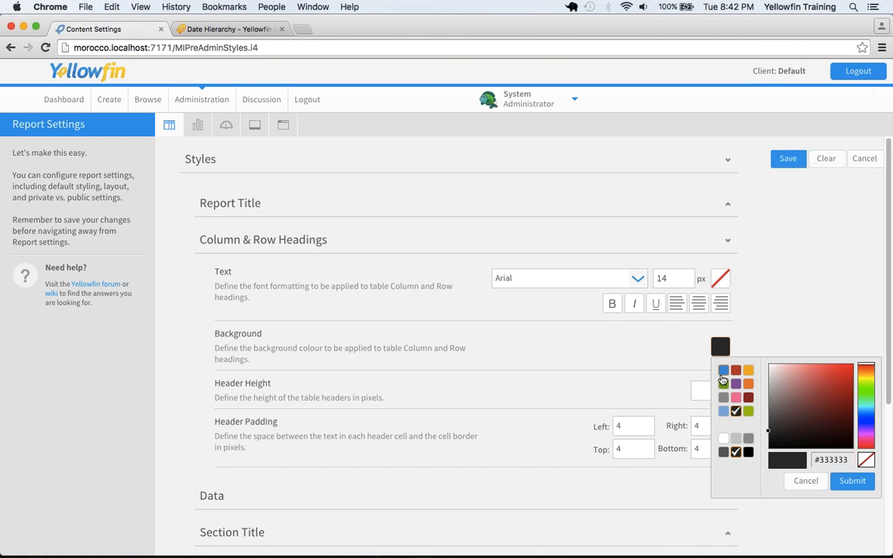
pyautogui.click(722, 372)
pyautogui.click(720, 346)
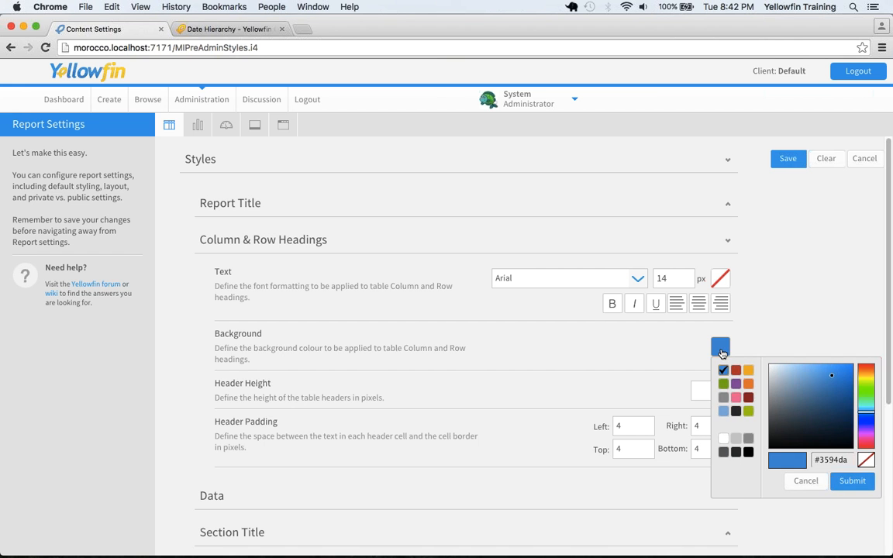
pyautogui.click(736, 397)
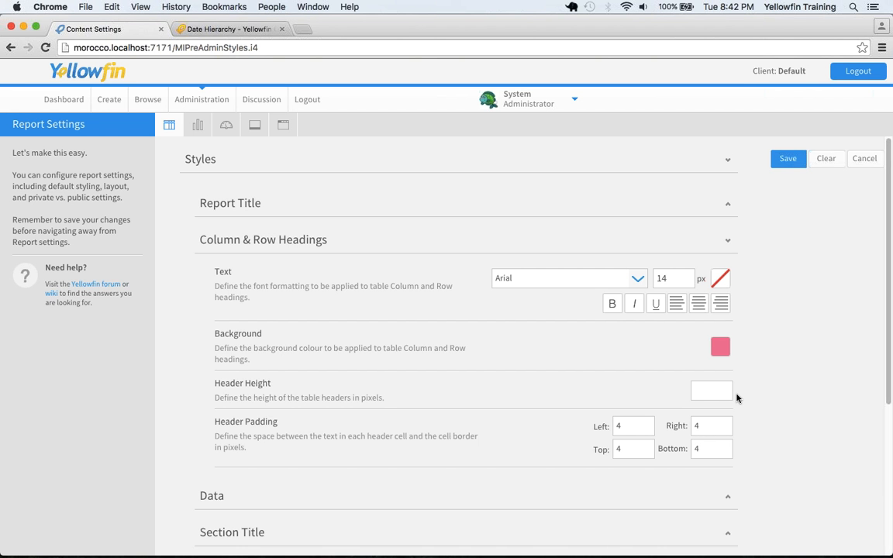
# Step: Make the column and row heading text bold and white, with a font size of 16 px
pyautogui.click(611, 303)
pyautogui.click(719, 281)
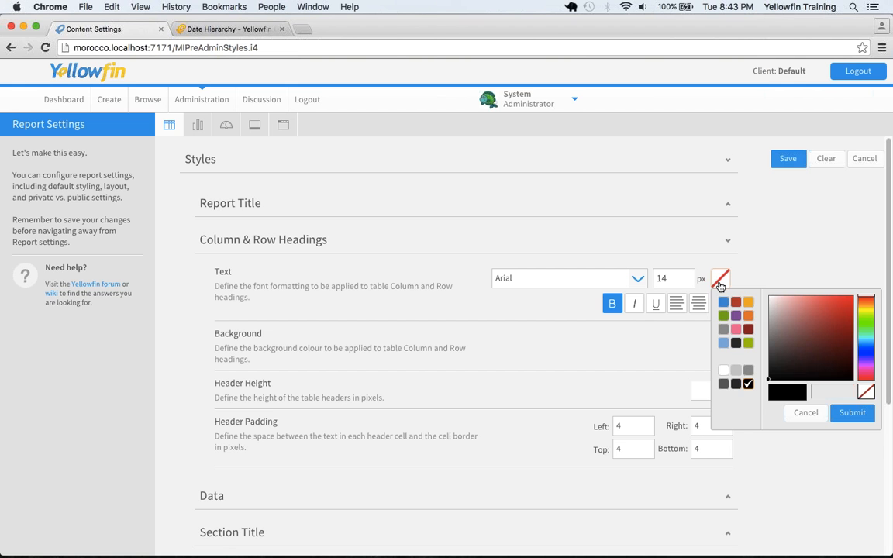
pyautogui.click(723, 372)
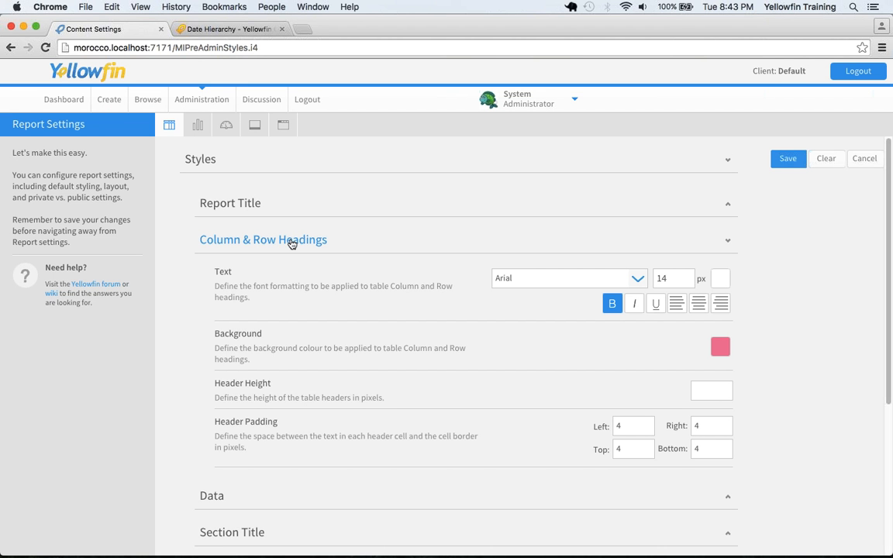
pyautogui.moveTo(679, 281); pyautogui.dragTo(651, 287)
pyautogui.write('16')
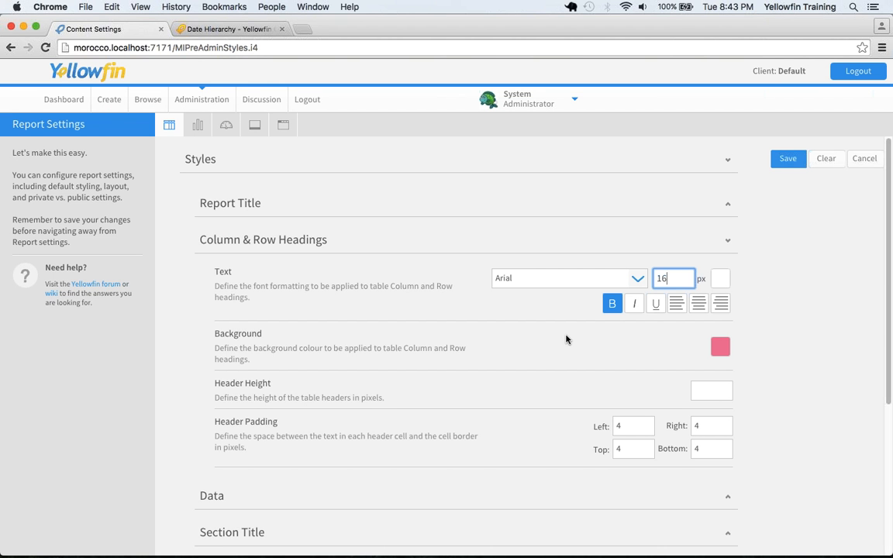
pyautogui.click(514, 360)
# Step: Set the table data font size to 14 px and save the content settings without applying them to client organisations
pyautogui.click(212, 497)
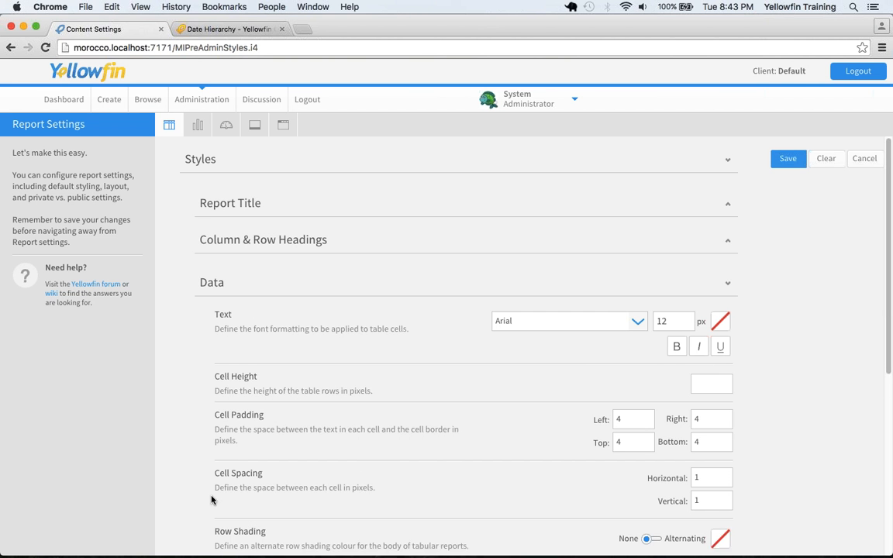
pyautogui.moveTo(673, 315); pyautogui.dragTo(623, 311)
pyautogui.write('14')
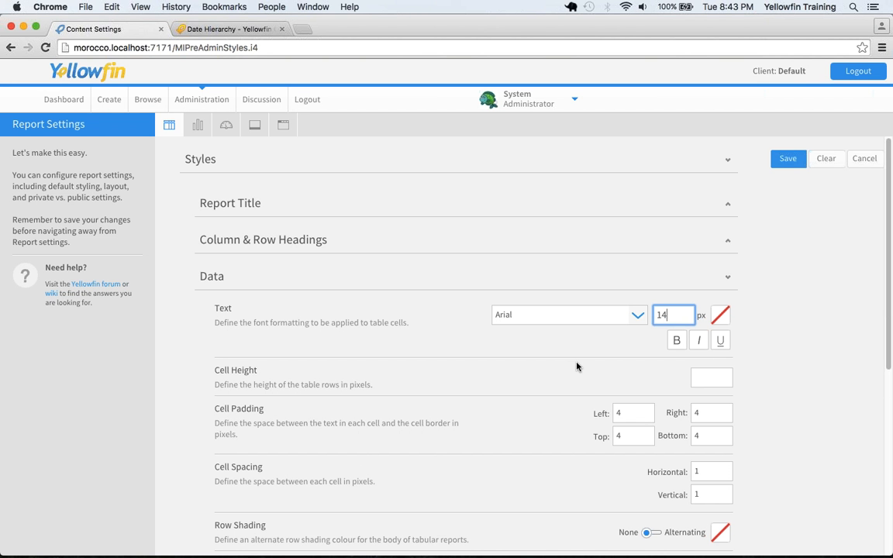
pyautogui.click(576, 367)
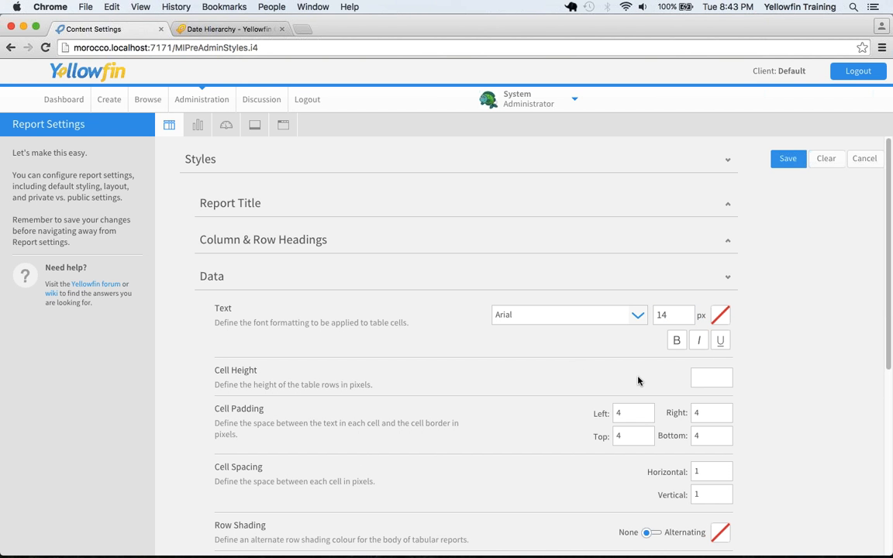
pyautogui.click(787, 159)
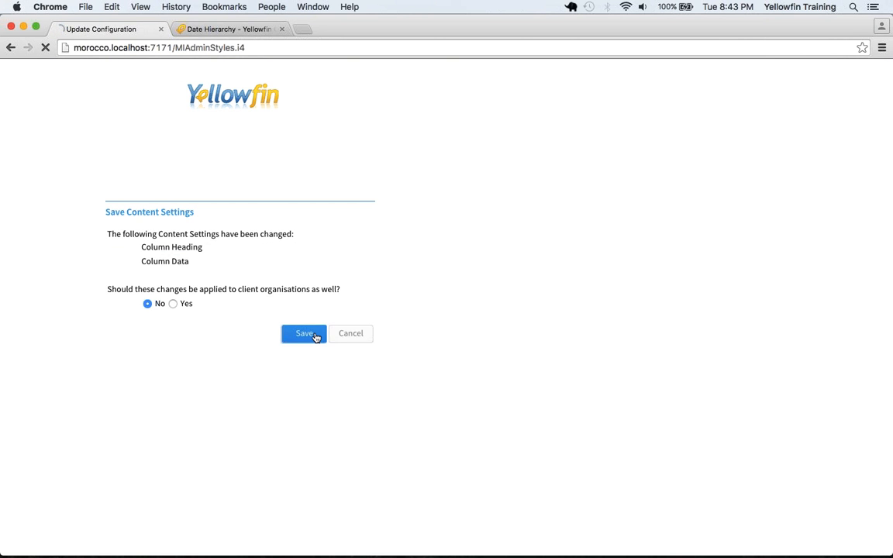
pyautogui.click(304, 333)
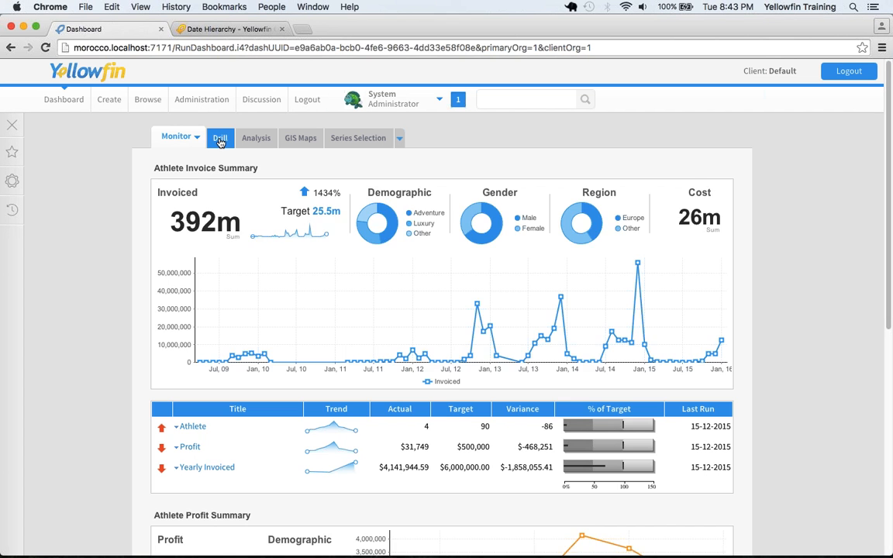
# Step: Examine the table heading and data styling of the reports on the Drill dashboard
pyautogui.click(219, 138)
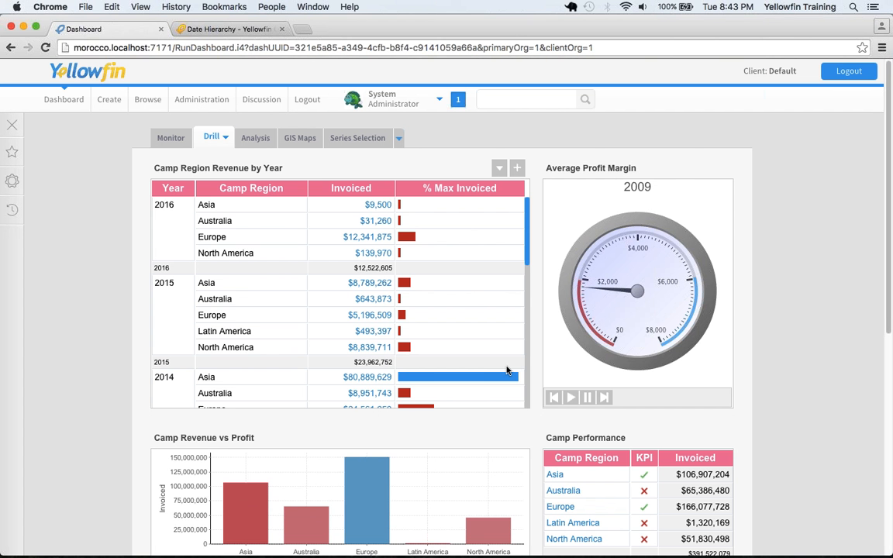
pyautogui.scroll(-5, 527, 380)
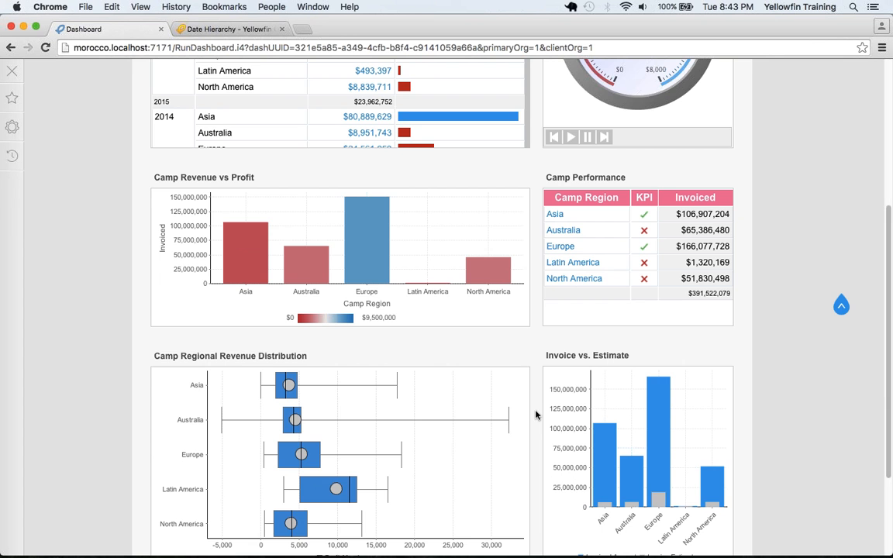
pyautogui.scroll(5, 534, 387)
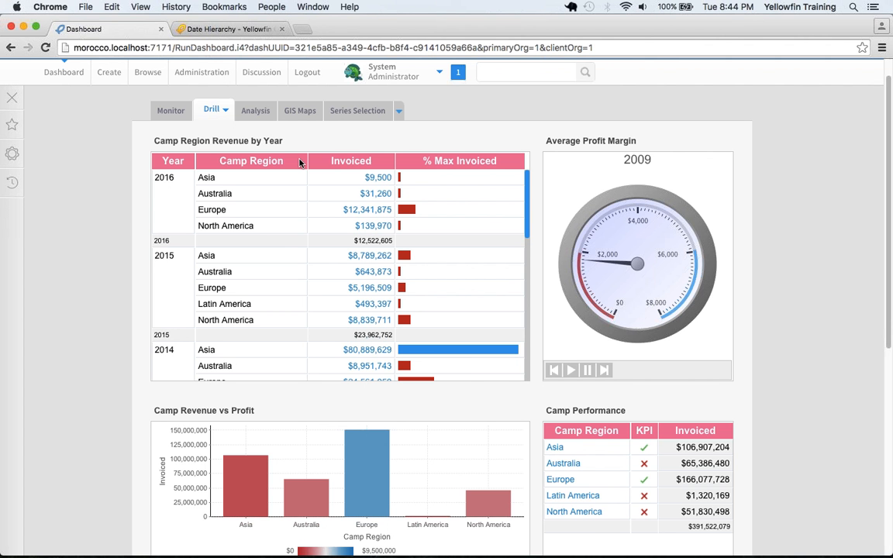
# Step: In the report content settings, set the column and row headings to 14 px non-bold text on a blue background
pyautogui.click(195, 73)
pyautogui.click(227, 166)
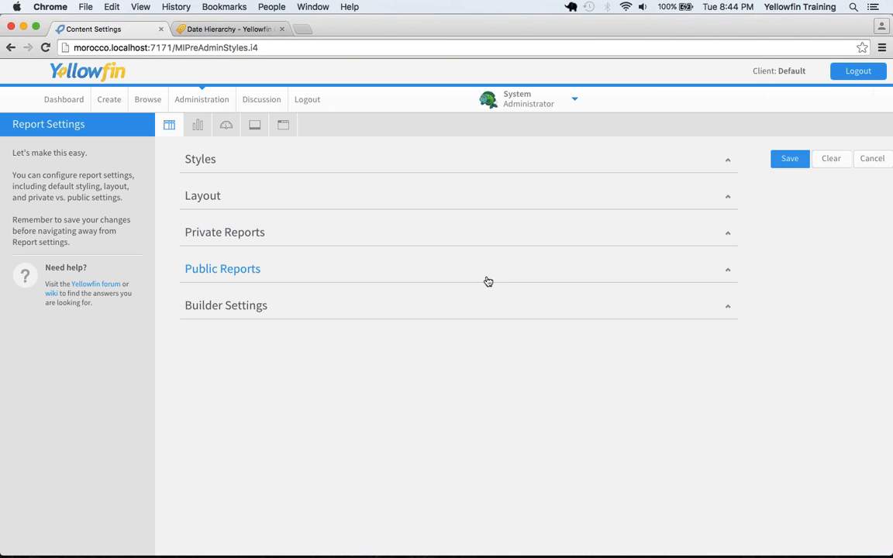
pyautogui.click(282, 165)
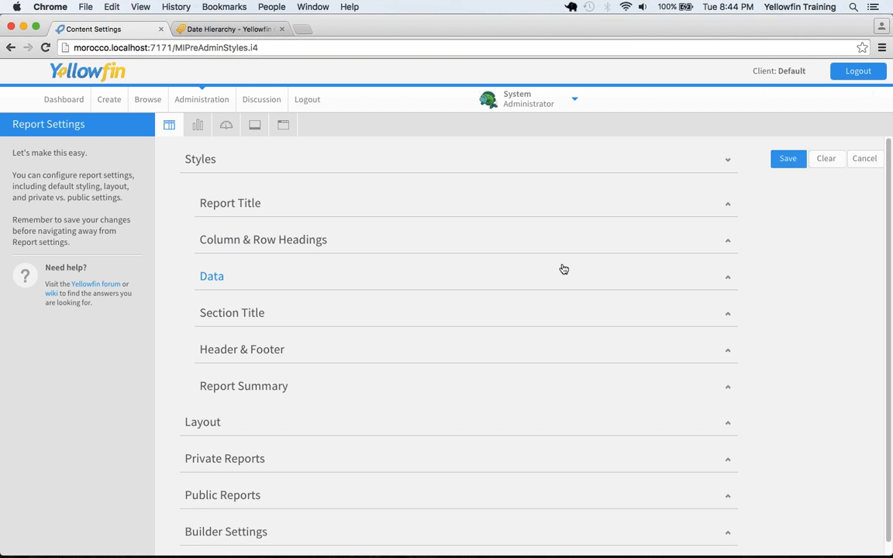
pyautogui.click(496, 250)
pyautogui.moveTo(671, 278); pyautogui.dragTo(648, 278)
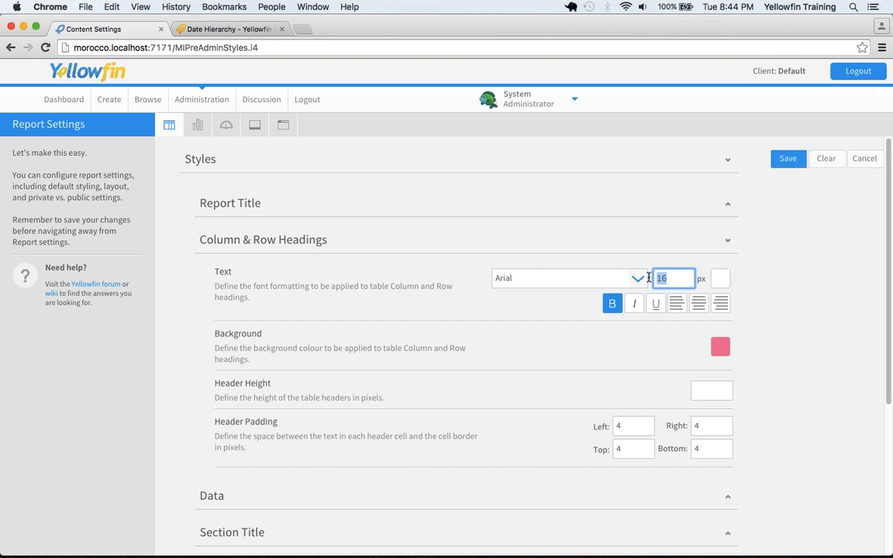
pyautogui.write('14')
pyautogui.click(611, 303)
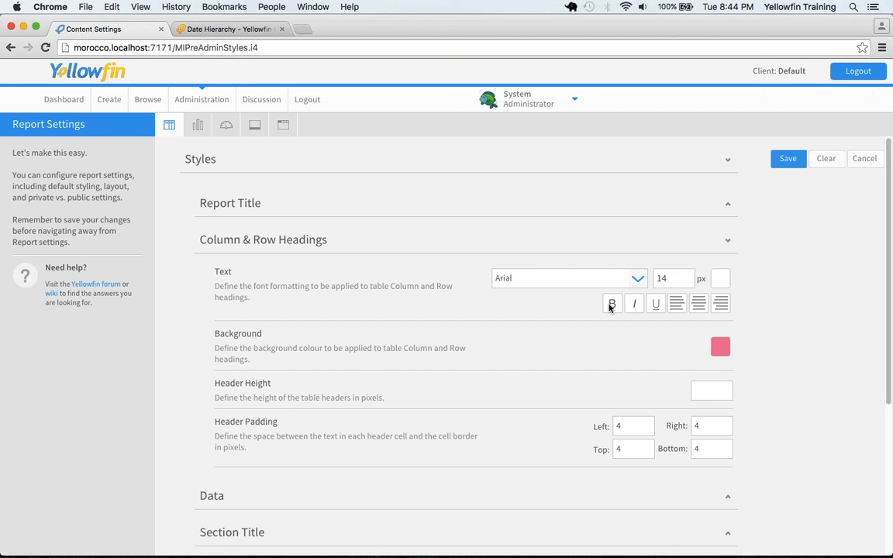
pyautogui.click(720, 346)
pyautogui.click(723, 372)
# Step: Set the table data font size to 12 px and save the content settings
pyautogui.click(291, 496)
pyautogui.click(679, 318)
pyautogui.write('12')
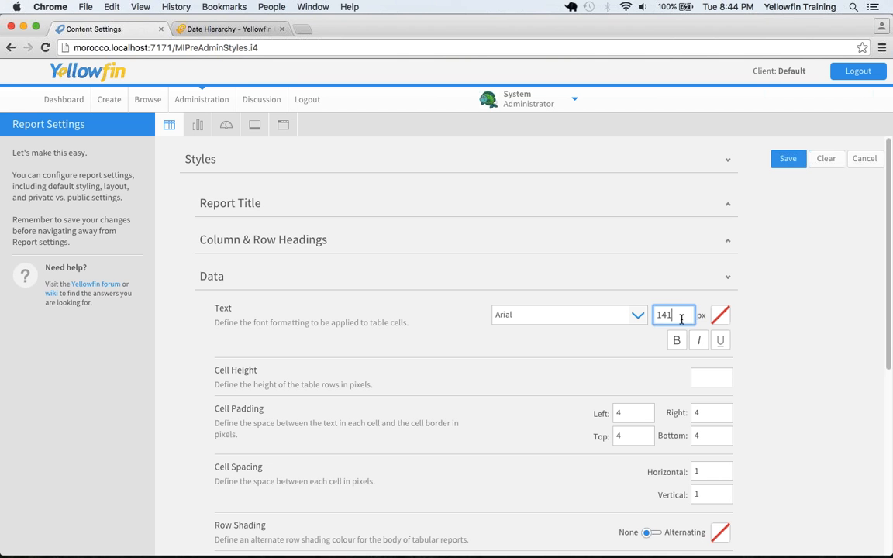
pyautogui.moveTo(681, 317); pyautogui.dragTo(647, 318)
pyautogui.write('12')
pyautogui.click(759, 279)
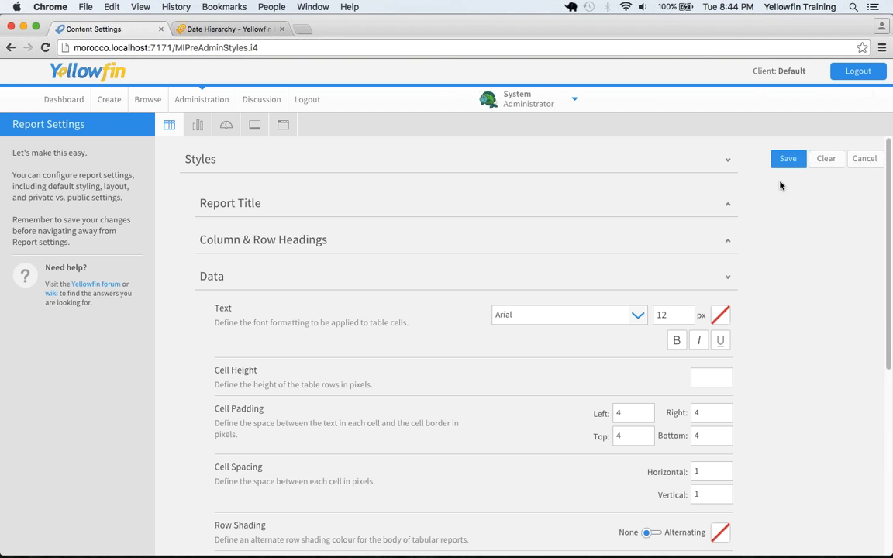
pyautogui.click(786, 162)
pyautogui.click(304, 334)
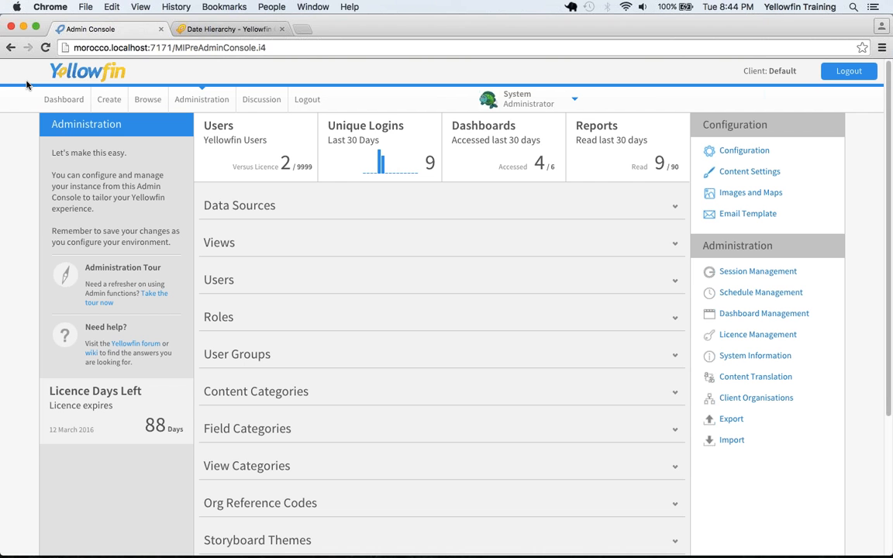
# Step: Check the table styling on the Drill dashboard, and reopen the Content Settings
pyautogui.click(66, 101)
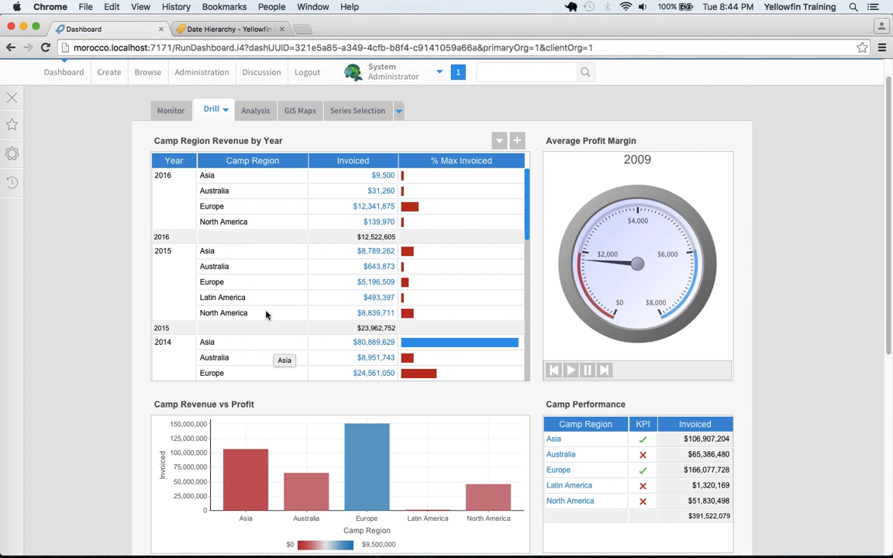
pyautogui.moveTo(202, 73)
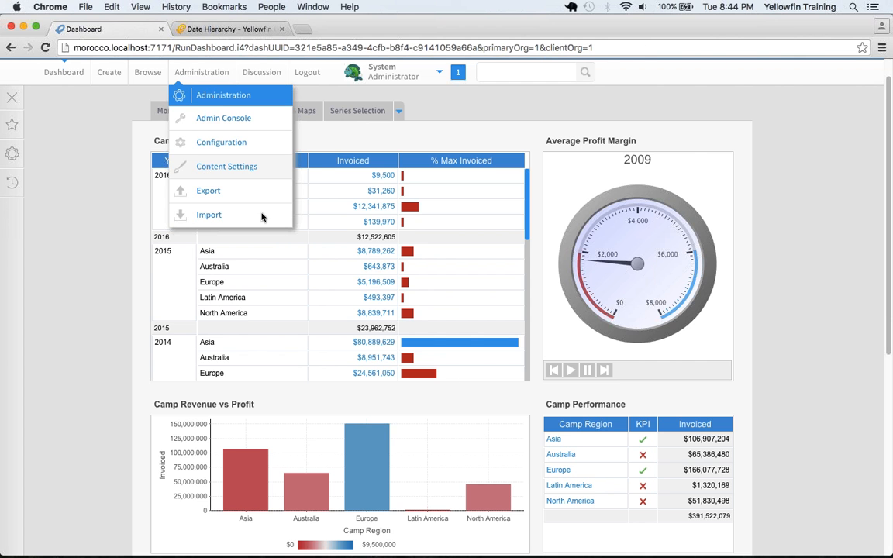
pyautogui.click(202, 168)
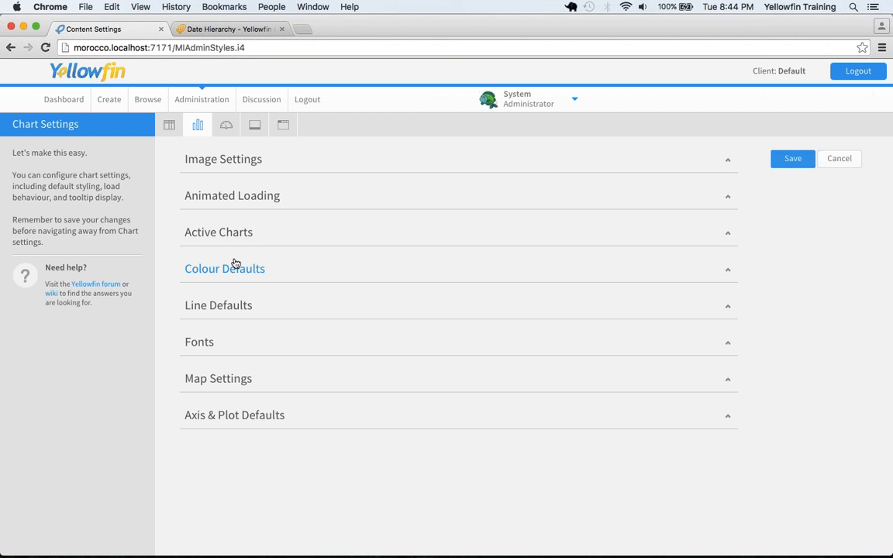
# Step: Examine the default chart colour grids and the default chart font settings in the Chart Settings
pyautogui.click(240, 268)
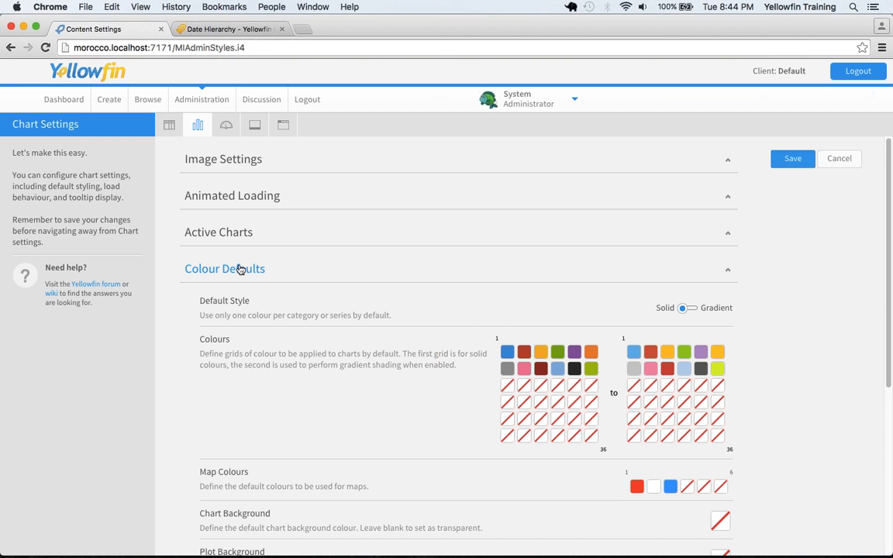
pyautogui.click(240, 269)
pyautogui.click(203, 343)
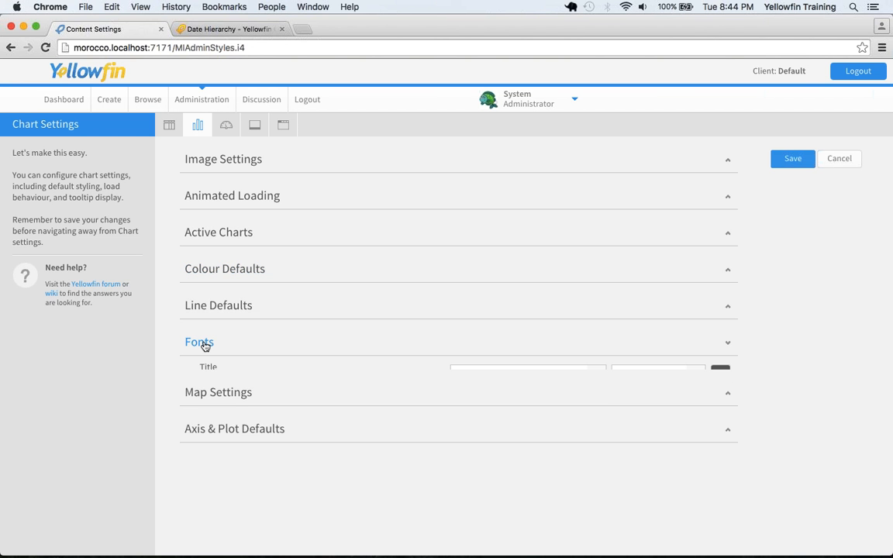
pyautogui.click(239, 239)
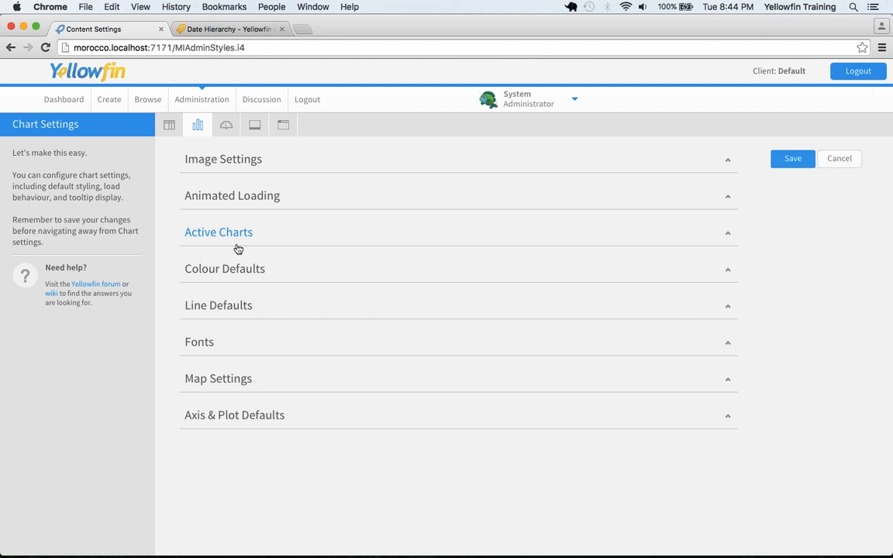
pyautogui.click(235, 267)
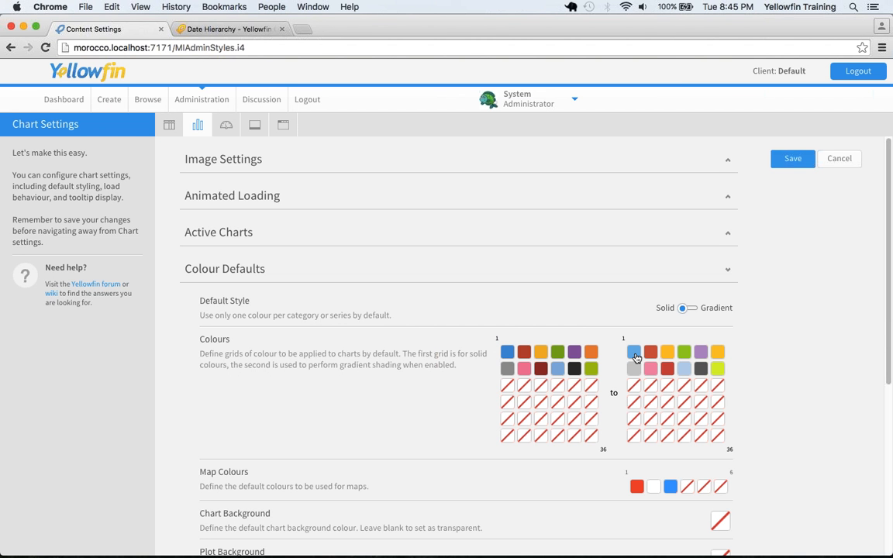
pyautogui.click(508, 353)
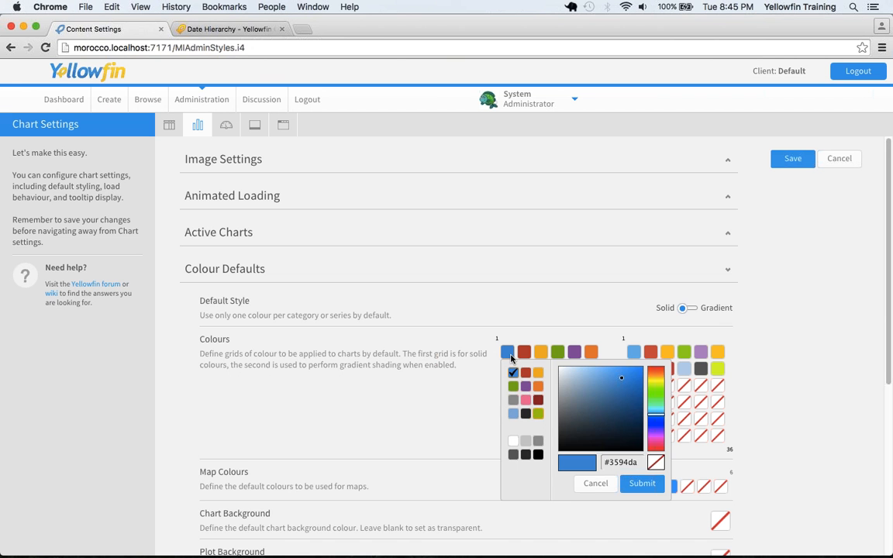
pyautogui.click(593, 482)
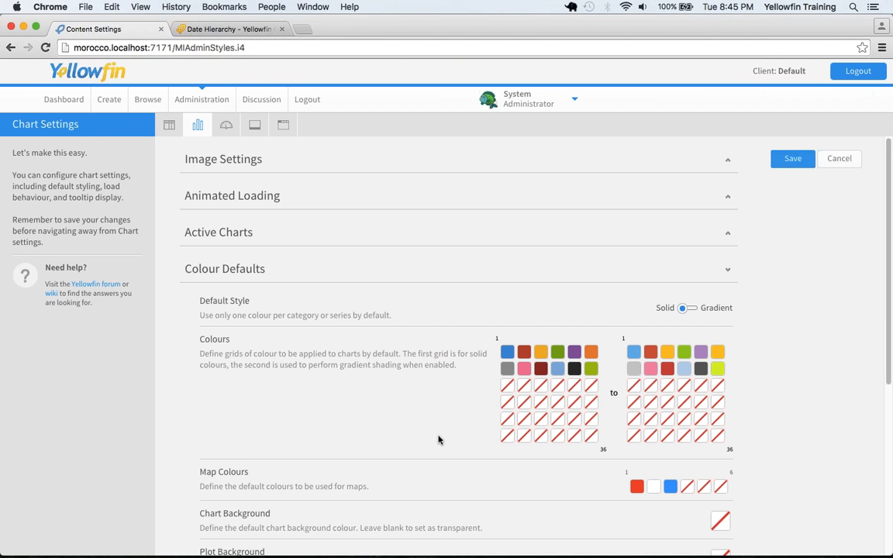
pyautogui.click(259, 272)
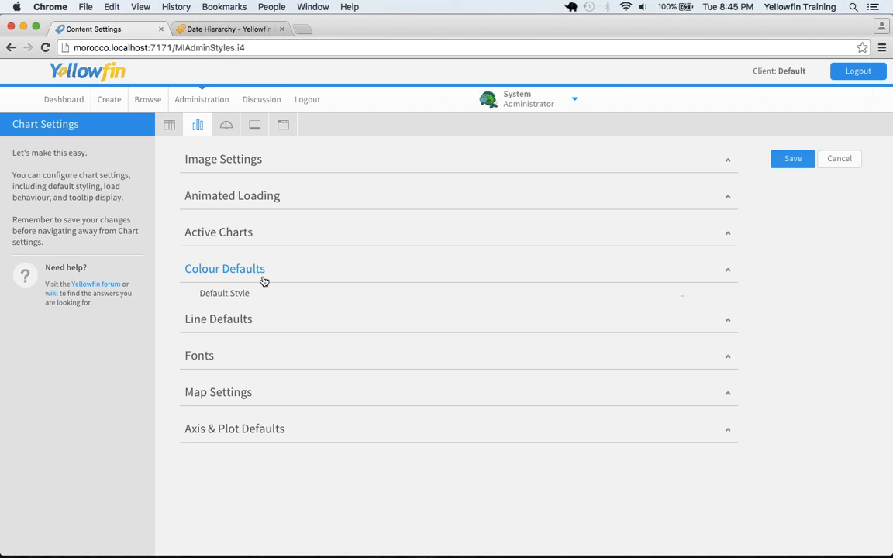
pyautogui.click(221, 339)
pyautogui.scroll(-3, 369, 424)
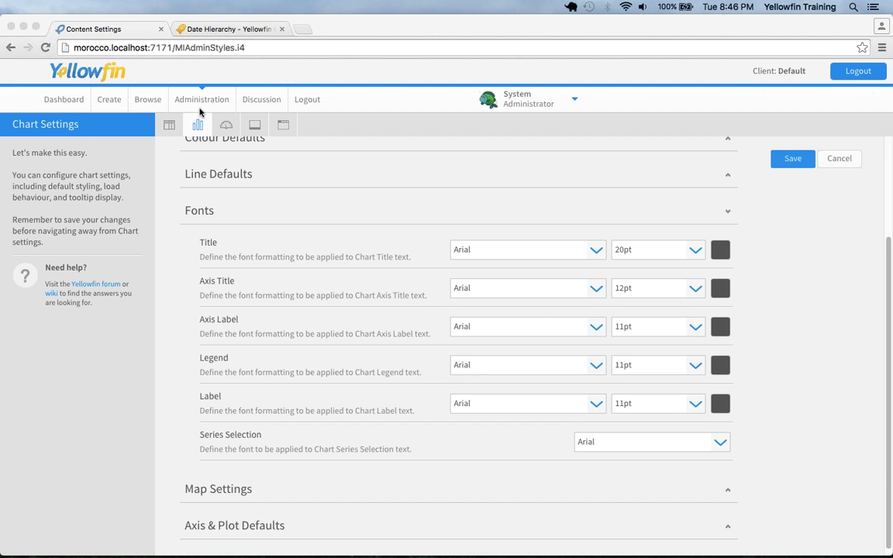
# Step: Create a new report based on the Ski Team view
pyautogui.click(110, 100)
pyautogui.click(131, 144)
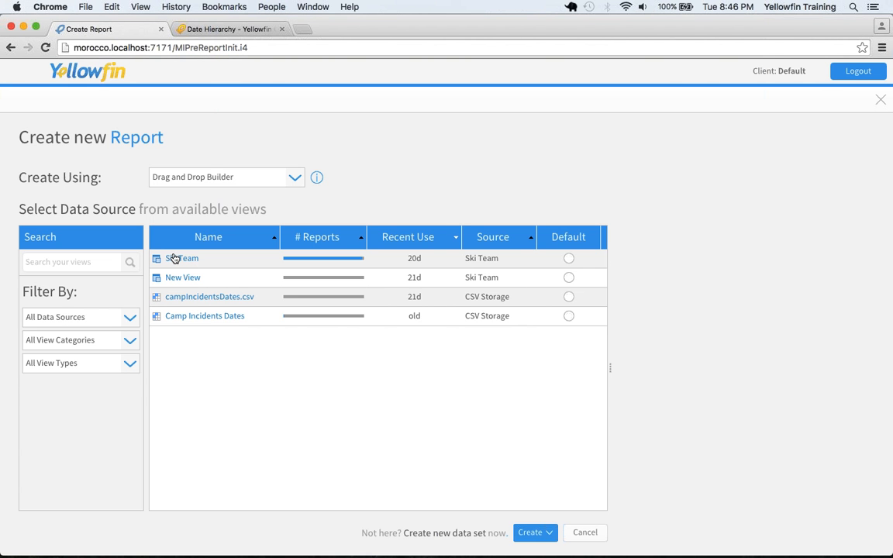
pyautogui.click(174, 259)
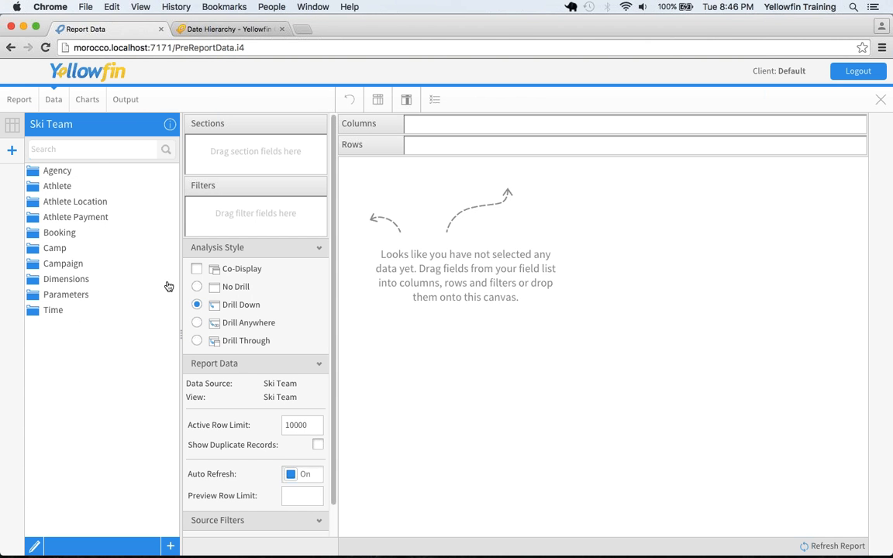
# Step: Add Year from Time and Invoiced Amount from Athlete Payment as report columns, and set the analysis style to No Drill
pyautogui.click(48, 310)
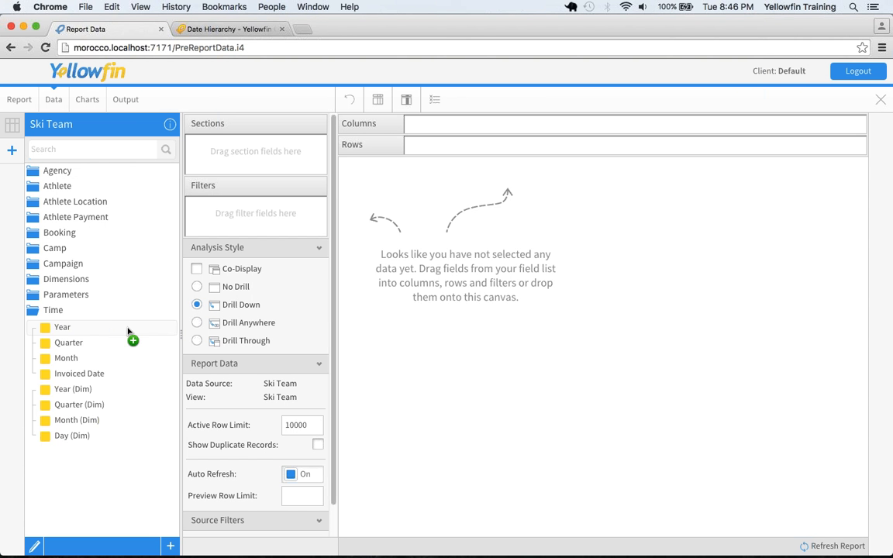
pyautogui.moveTo(128, 332); pyautogui.dragTo(449, 227)
pyautogui.click(42, 218)
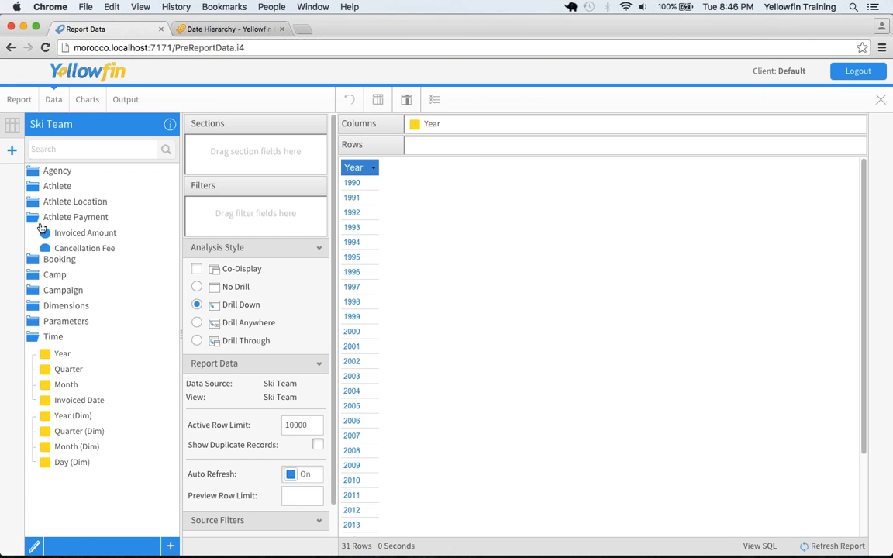
pyautogui.moveTo(56, 233); pyautogui.dragTo(427, 194)
pyautogui.click(197, 288)
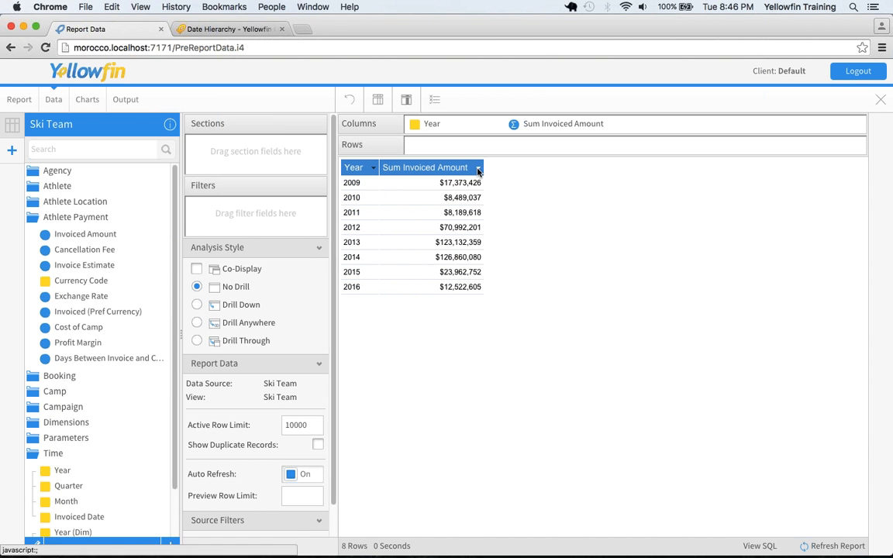
# Step: Set up conditional formatting on the Sum Invoiced Amount column with two Between alert conditions
pyautogui.click(436, 169)
pyautogui.moveTo(531, 238)
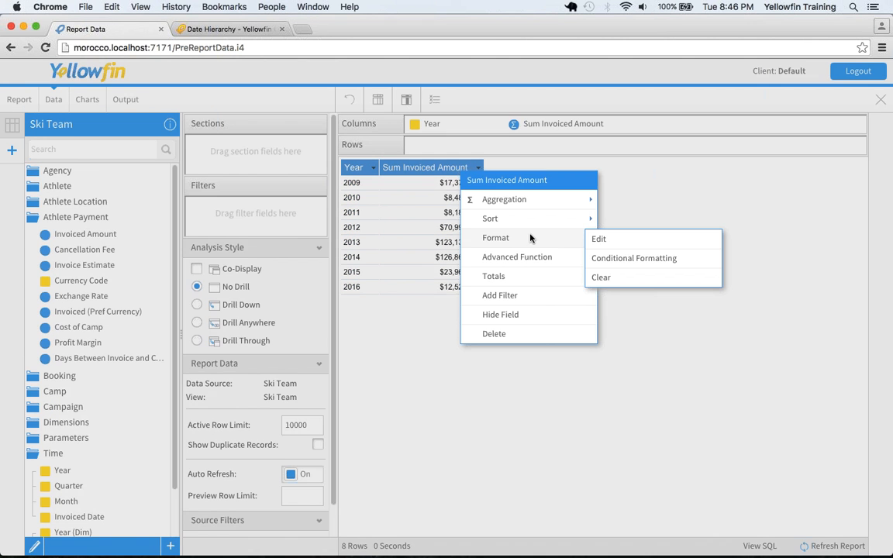
pyautogui.click(629, 257)
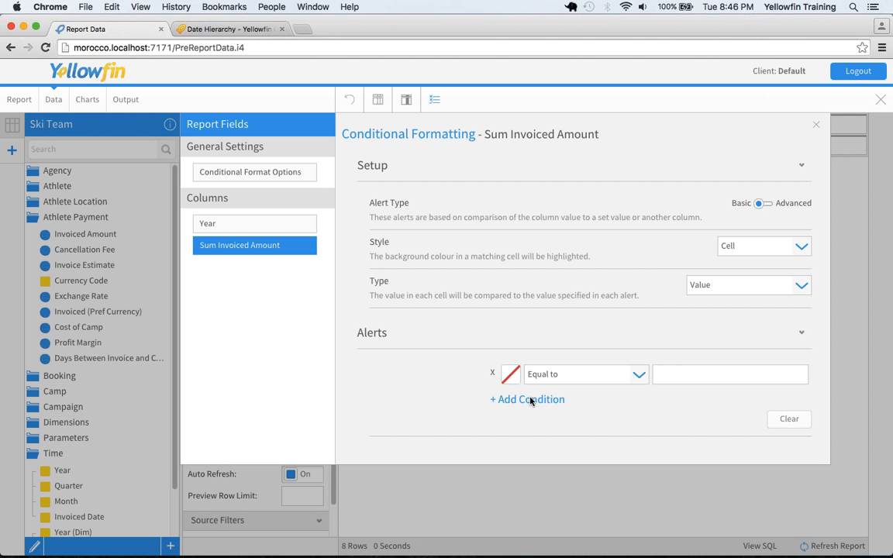
pyautogui.click(502, 399)
pyautogui.click(551, 378)
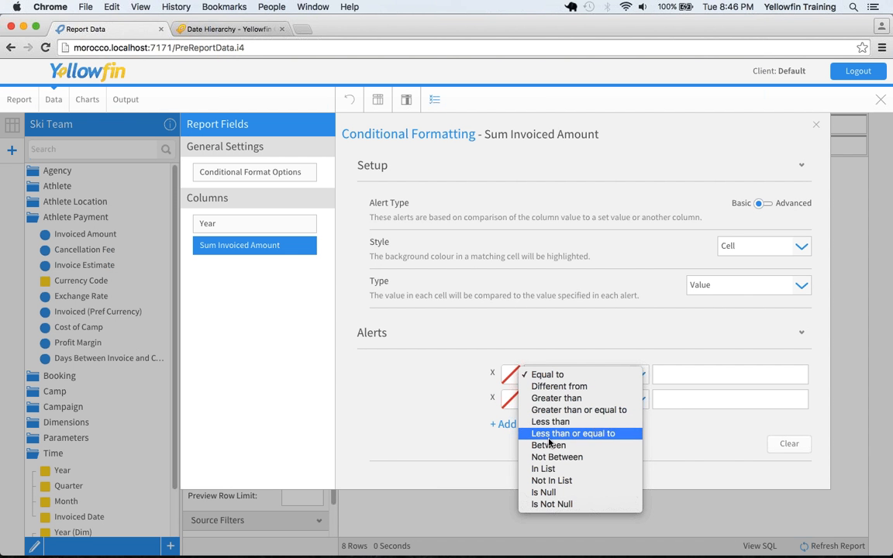
pyautogui.click(550, 443)
pyautogui.click(533, 418)
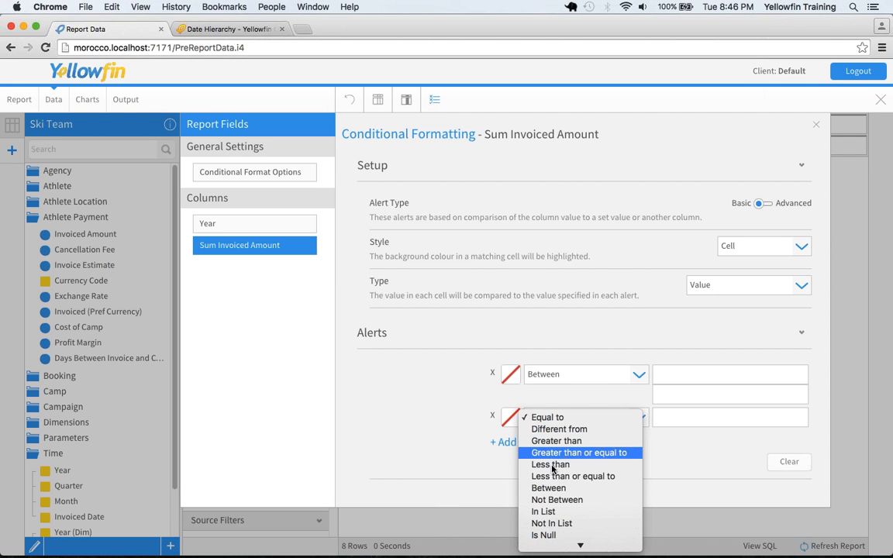
pyautogui.click(500, 444)
# Step: Set the first alert's range to 5,000,000–10,000,000 and the second alert's range to 30,000,000–40,000,000
pyautogui.click(686, 374)
pyautogui.write('5')
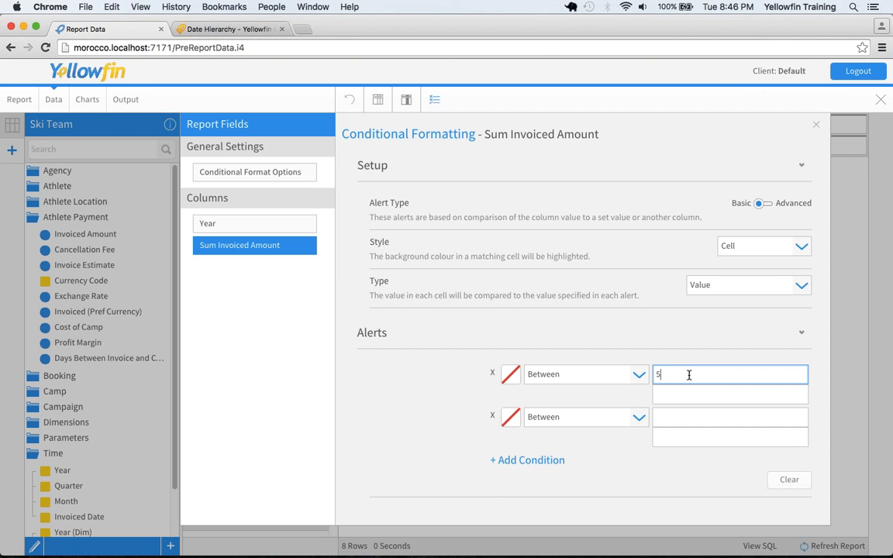
pyautogui.write(',000,000')
pyautogui.click(682, 394)
pyautogui.write('10,000,000')
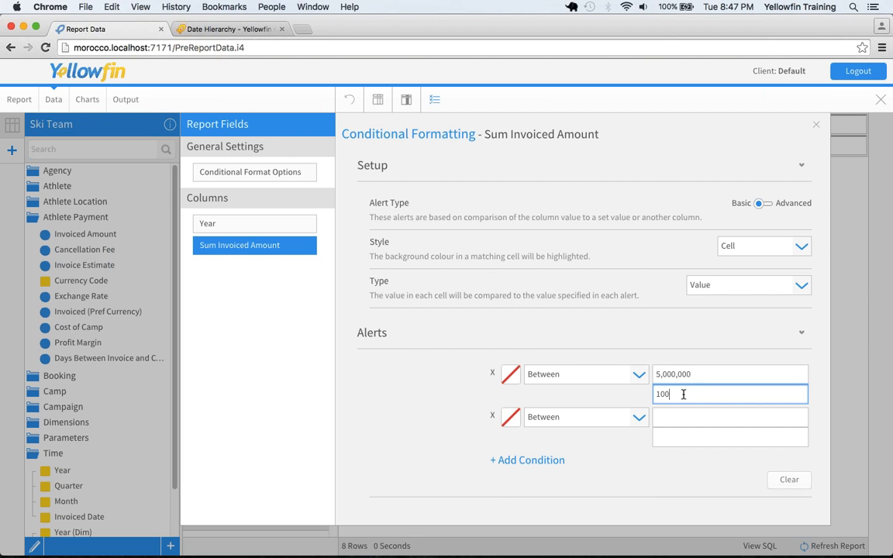
pyautogui.click(670, 416)
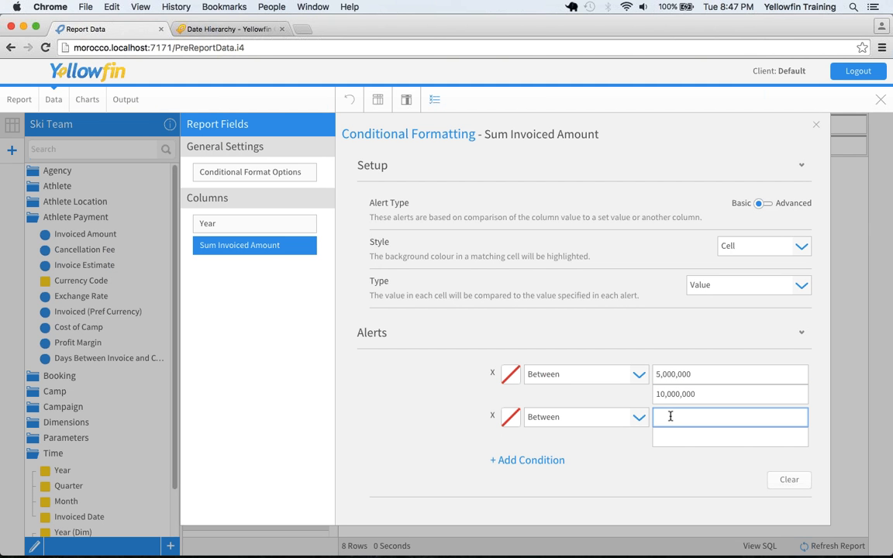
pyautogui.write('30,000,000')
pyautogui.click(657, 436)
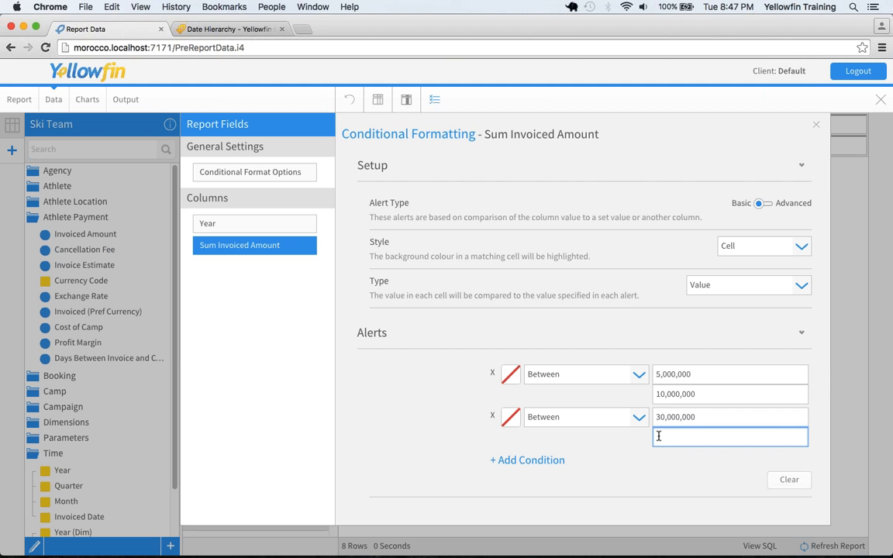
pyautogui.write('40,0000000')
# Step: Colour the first alert yellow-orange and the second alert dark orange, and close the conditional formatting settings
pyautogui.click(509, 374)
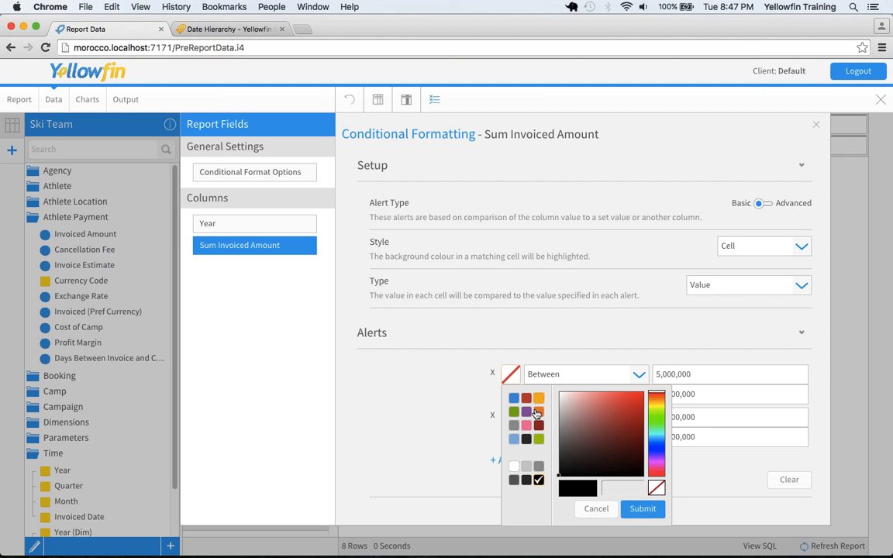
pyautogui.click(538, 399)
pyautogui.click(510, 417)
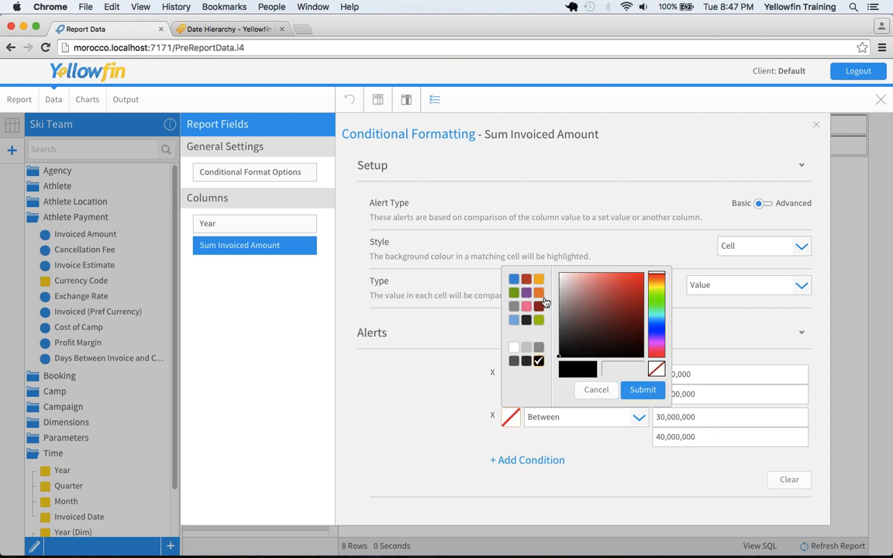
pyautogui.click(540, 294)
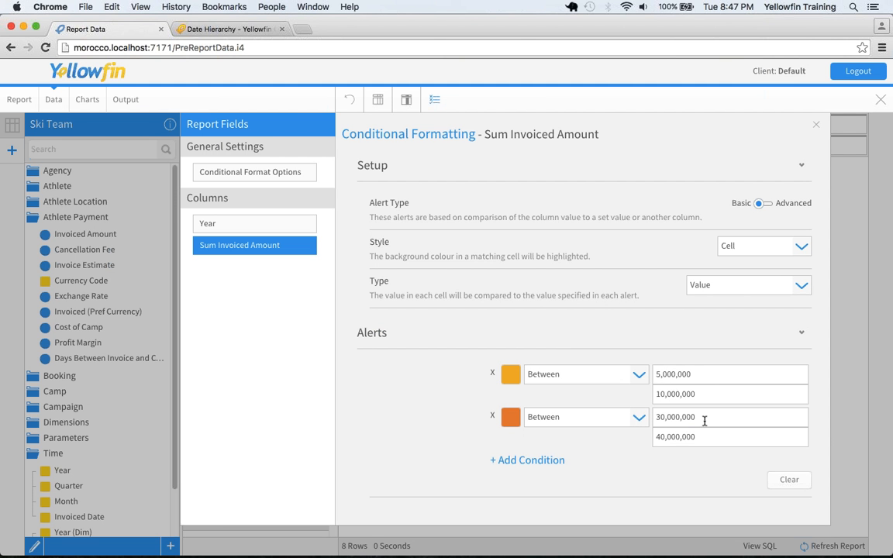
pyautogui.click(815, 125)
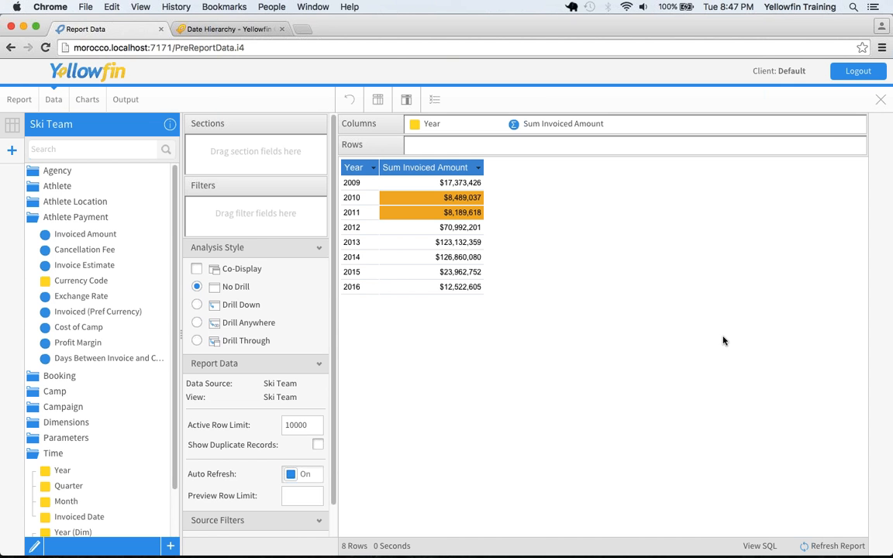
# Step: Build a Line chart with Year on the horizontal axis and Sum Invoiced Amount on the vertical axis
pyautogui.click(88, 99)
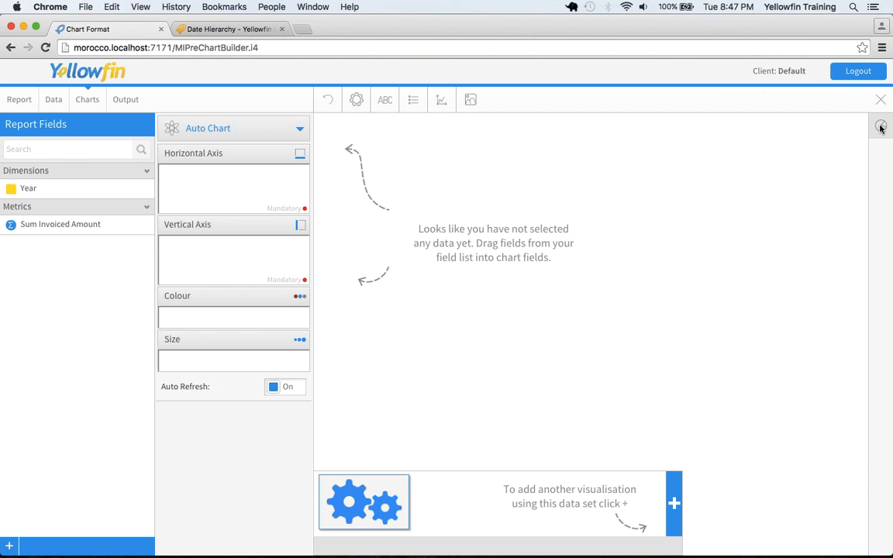
pyautogui.click(881, 125)
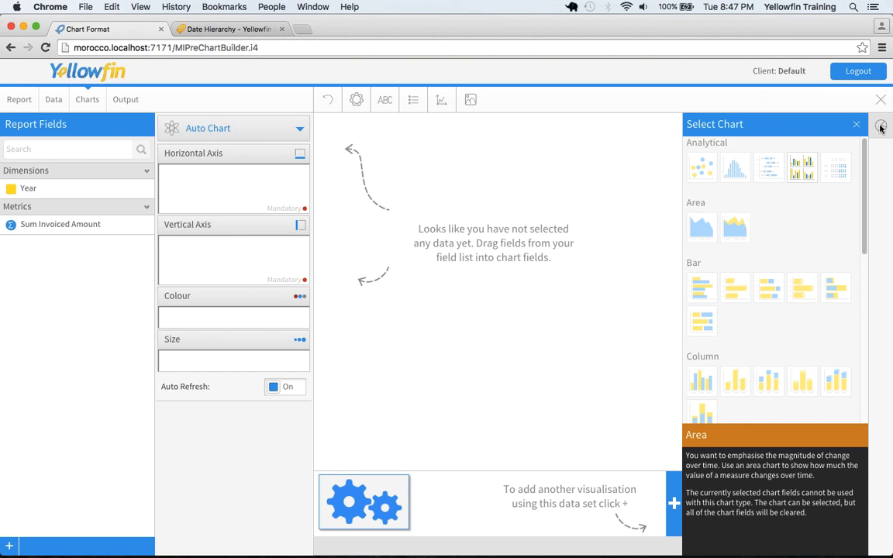
pyautogui.click(700, 290)
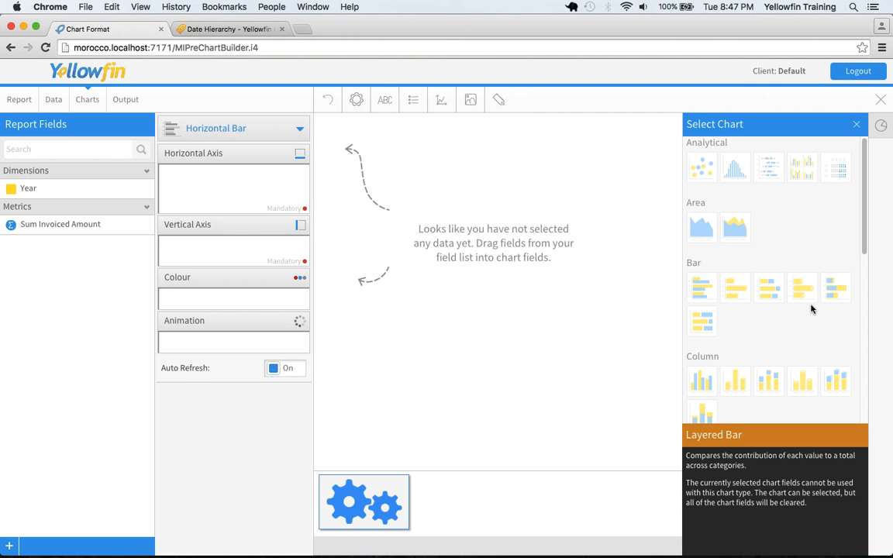
pyautogui.scroll(-4, 779, 301)
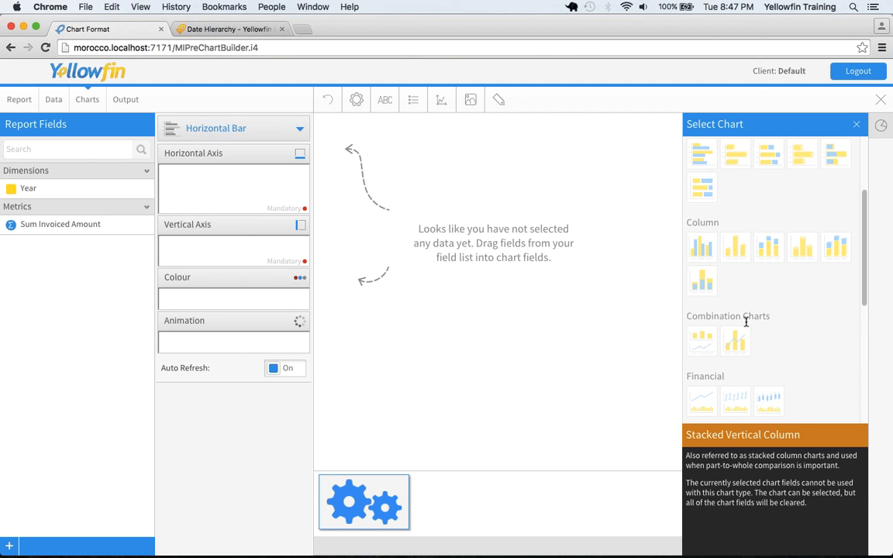
pyautogui.scroll(-5, 732, 353)
pyautogui.click(702, 283)
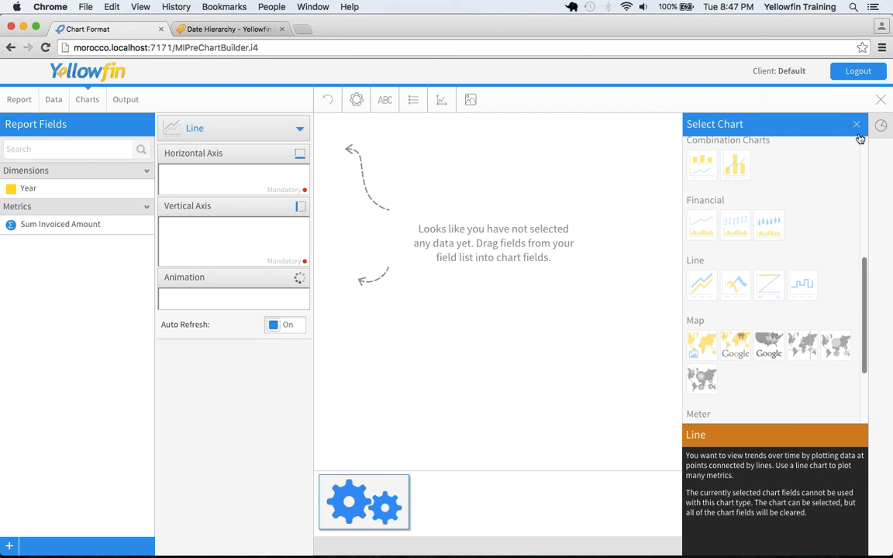
pyautogui.click(856, 124)
pyautogui.moveTo(28, 189); pyautogui.dragTo(248, 176)
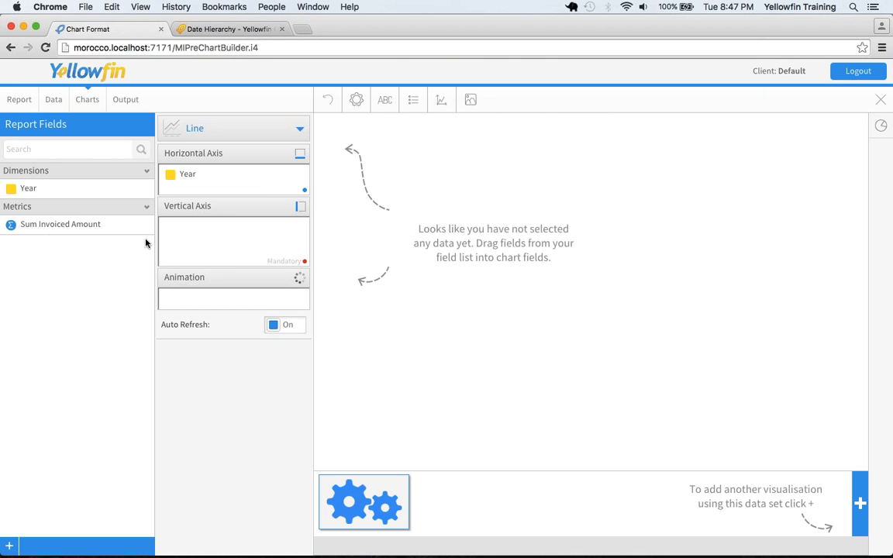
pyautogui.moveTo(44, 224); pyautogui.dragTo(199, 240)
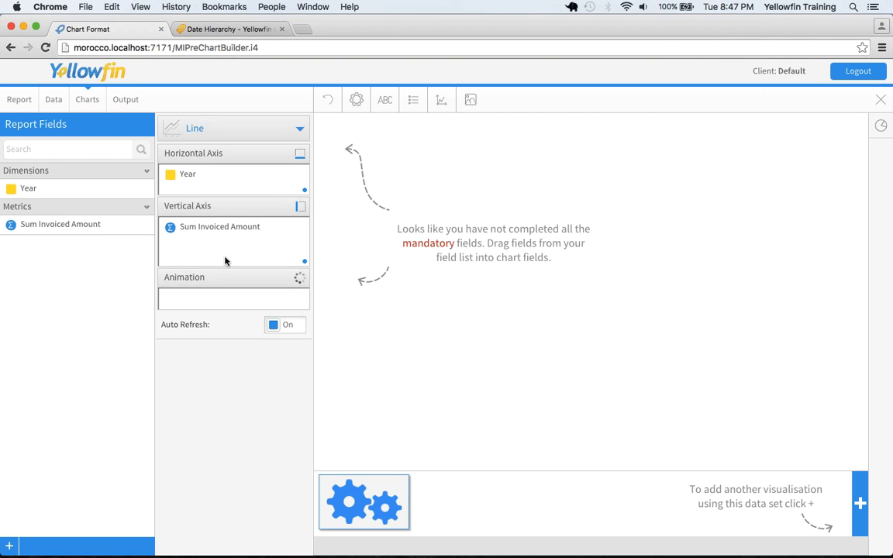
# Step: Turn on the display of conditional formatting alerts for the Sum Invoiced Amount series, using the Area style
pyautogui.click(298, 228)
pyautogui.click(307, 262)
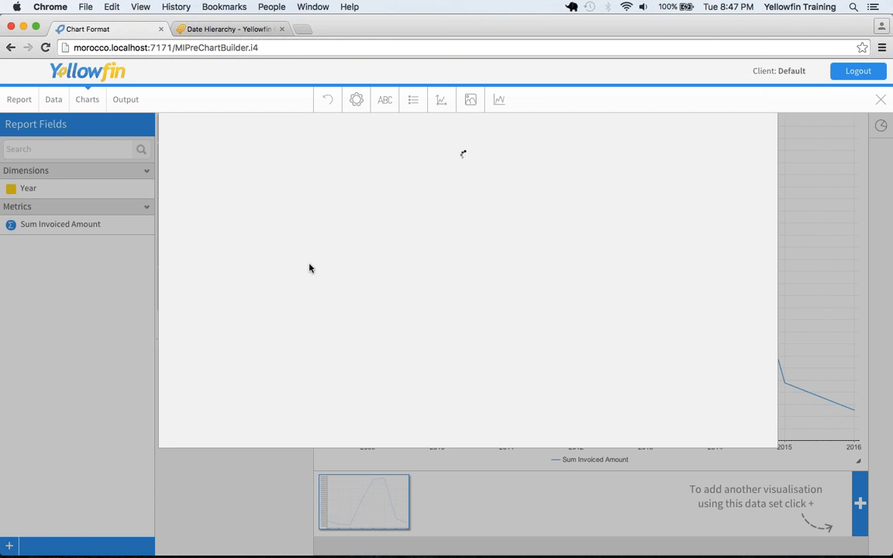
pyautogui.click(391, 352)
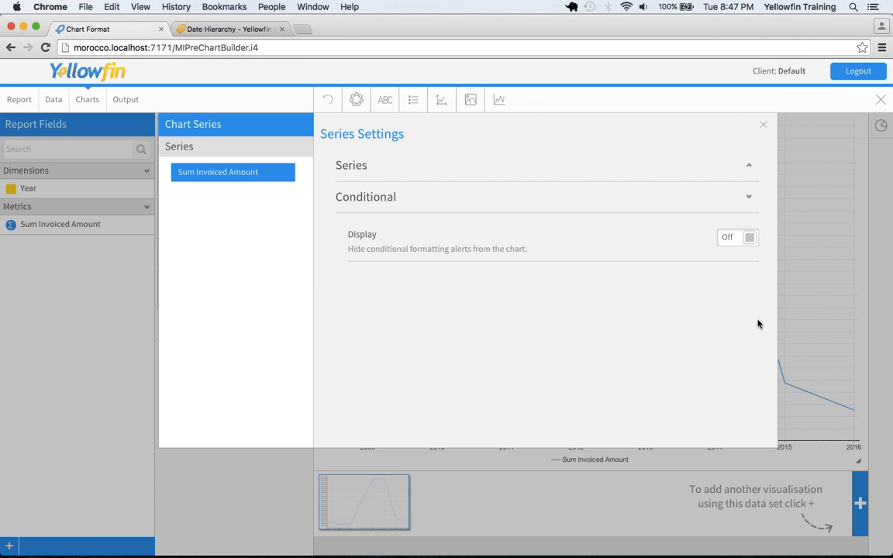
pyautogui.click(736, 242)
pyautogui.click(743, 277)
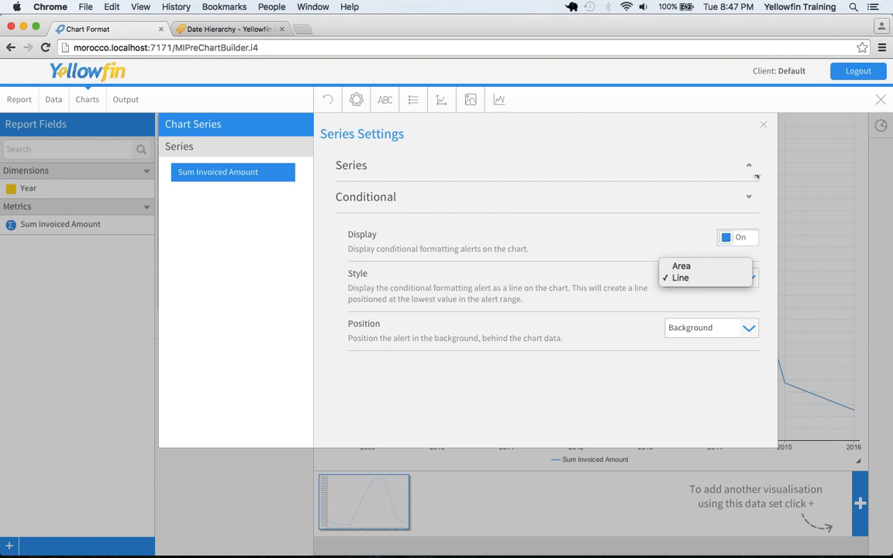
pyautogui.click(682, 263)
pyautogui.click(761, 129)
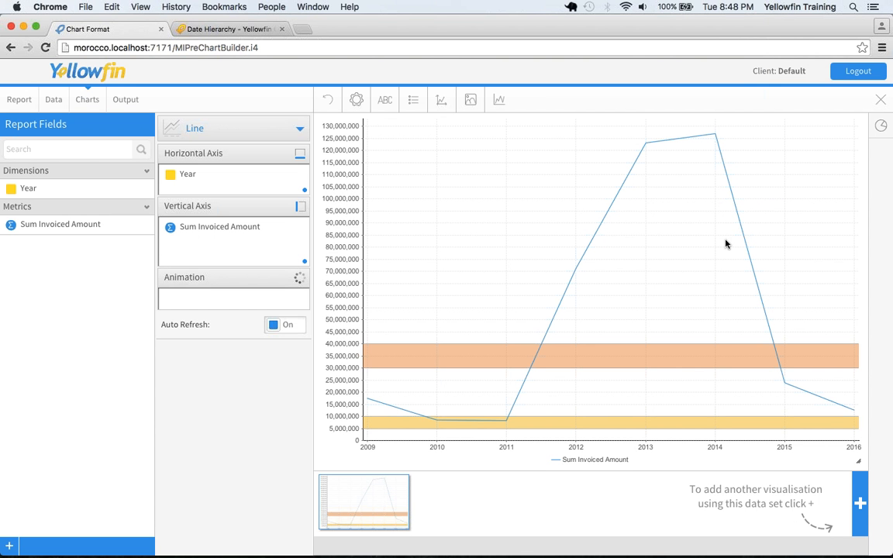
# Step: Review the Style options in the chart's vertical axis settings
pyautogui.click(441, 100)
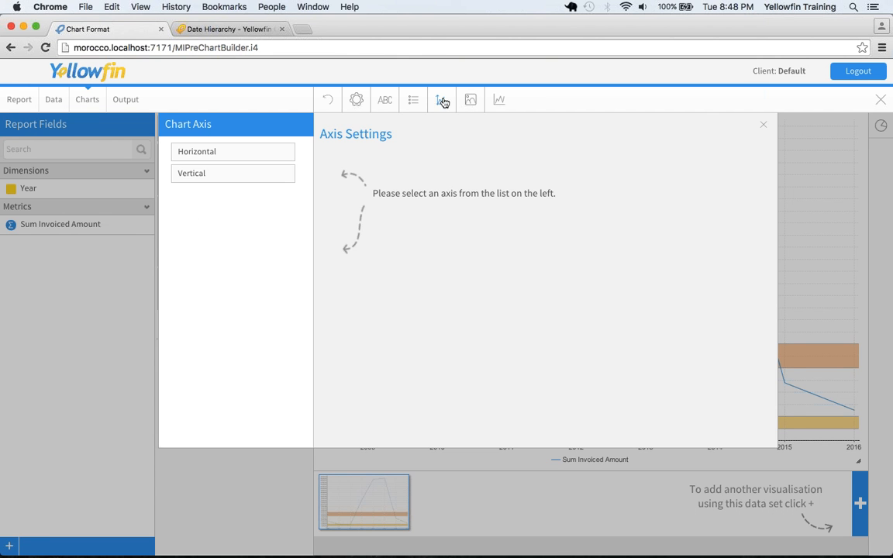
pyautogui.click(229, 174)
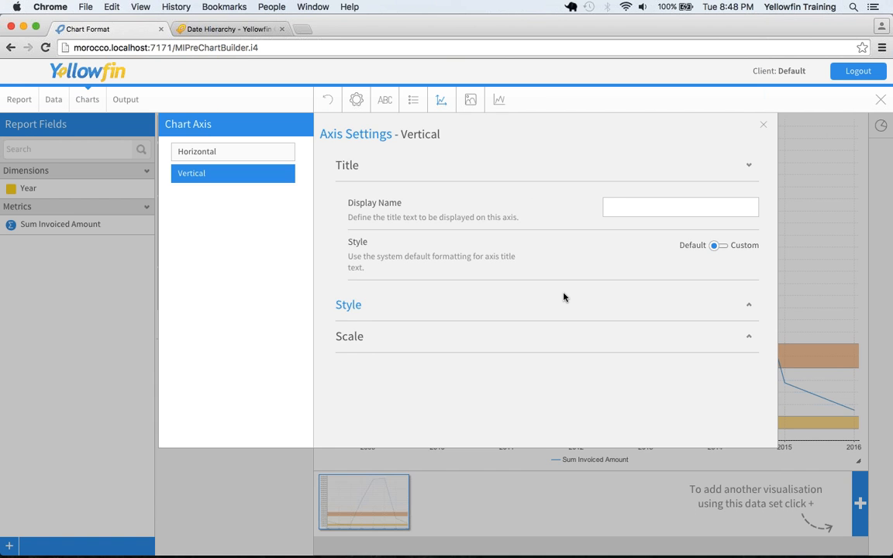
pyautogui.click(563, 303)
pyautogui.scroll(-5, 564, 297)
pyautogui.scroll(-2, 564, 297)
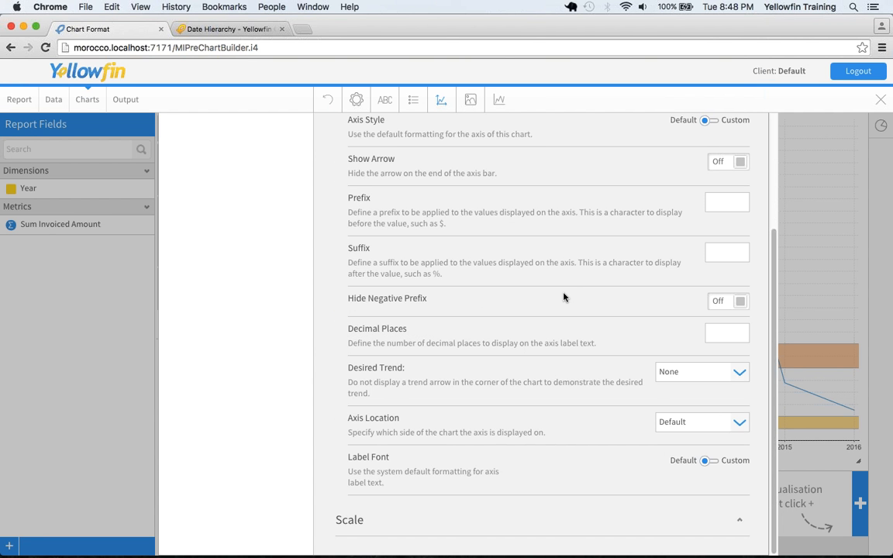
pyautogui.scroll(5, 563, 296)
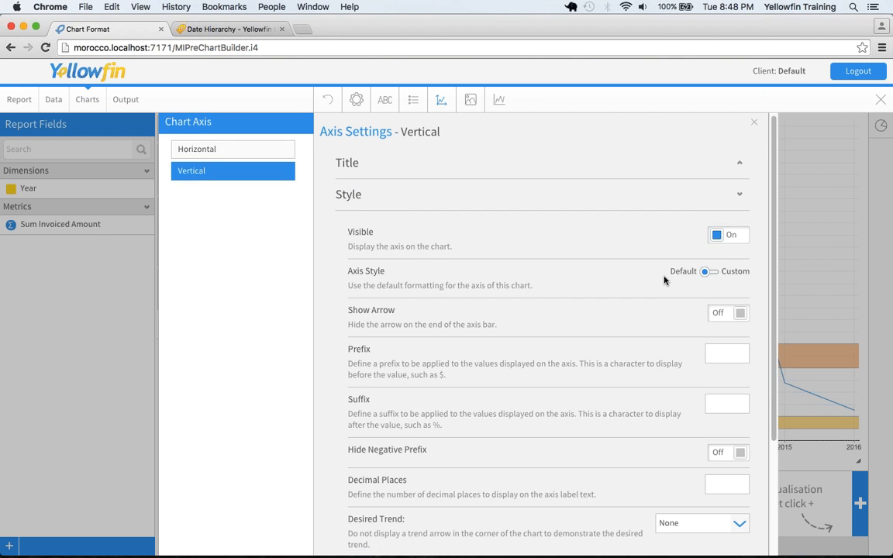
pyautogui.scroll(-1, 663, 279)
pyautogui.scroll(-3, 659, 326)
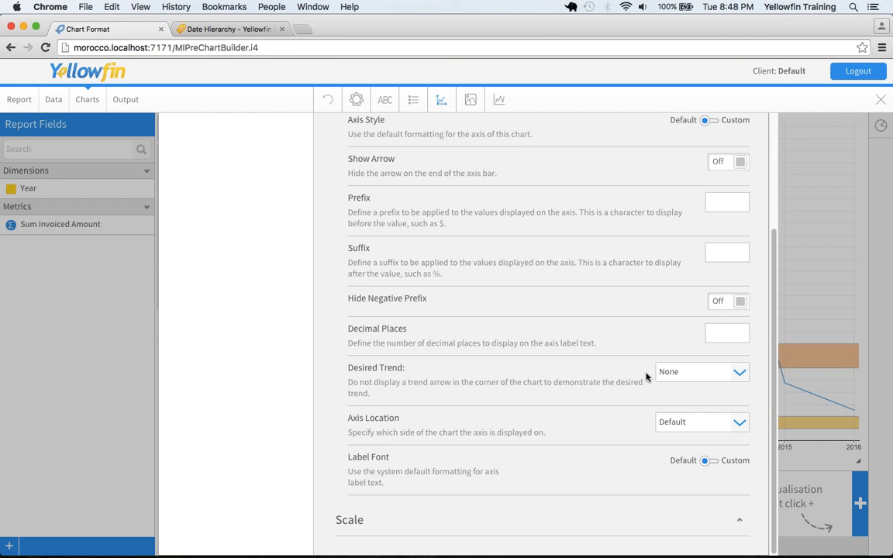
# Step: Add a purple reference line labelled TARGET at 70,000,000 to the vertical axis scale and close the axis settings
pyautogui.click(350, 520)
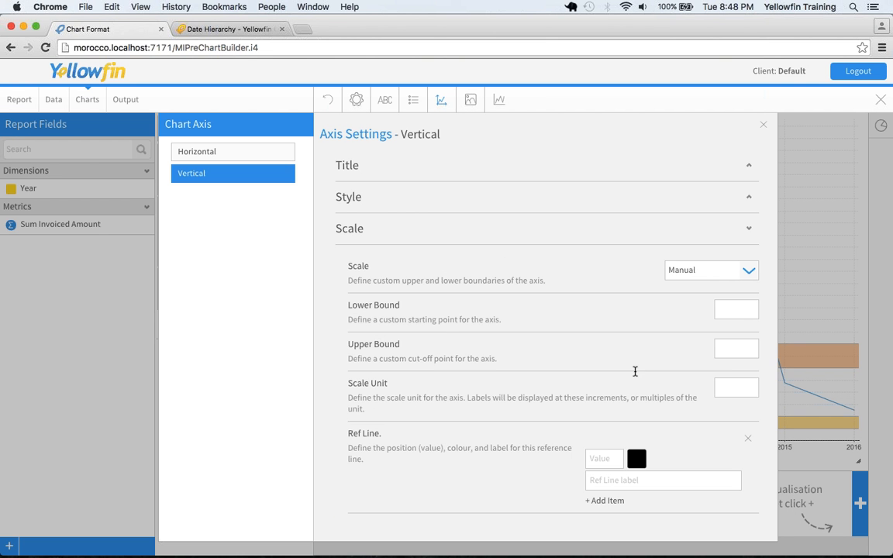
pyautogui.click(603, 457)
pyautogui.write('7')
pyautogui.write('00,0000')
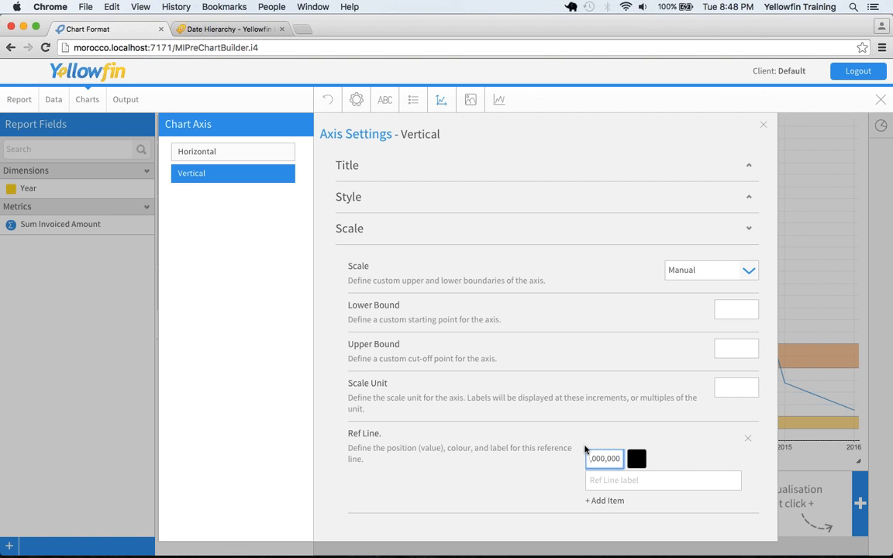
pyautogui.click(635, 459)
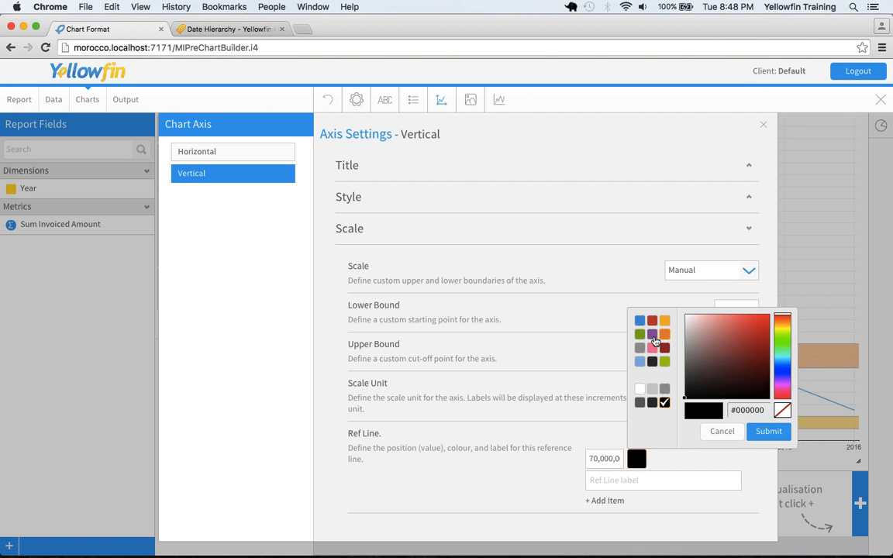
pyautogui.click(652, 334)
pyautogui.click(613, 479)
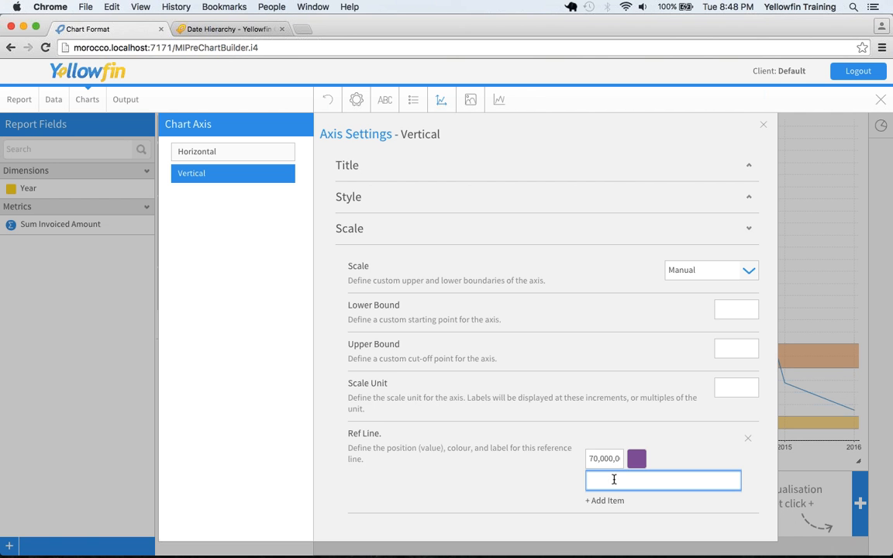
pyautogui.write('TARGET')
pyautogui.click(762, 128)
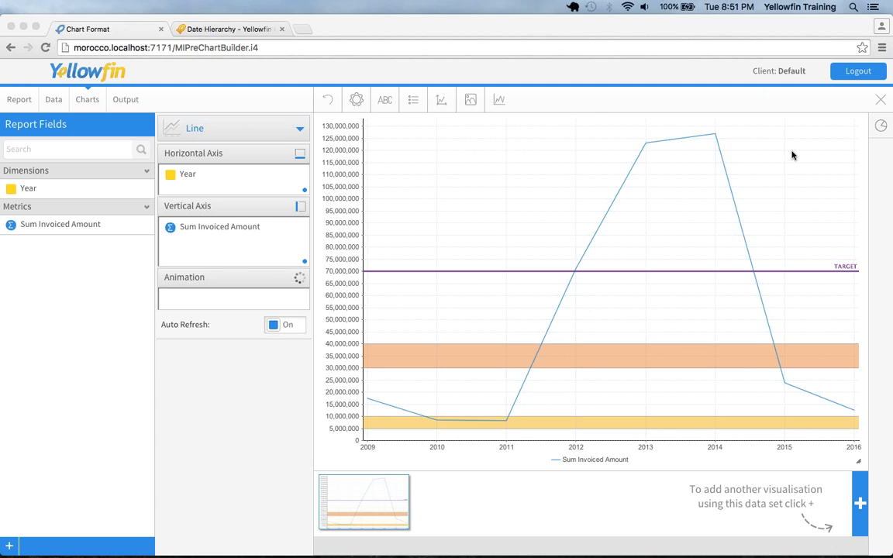
# Step: Change the chart type from Line to Auto Chart and clear the chart's fields, reopening the chart builder from the report data
pyautogui.click(300, 130)
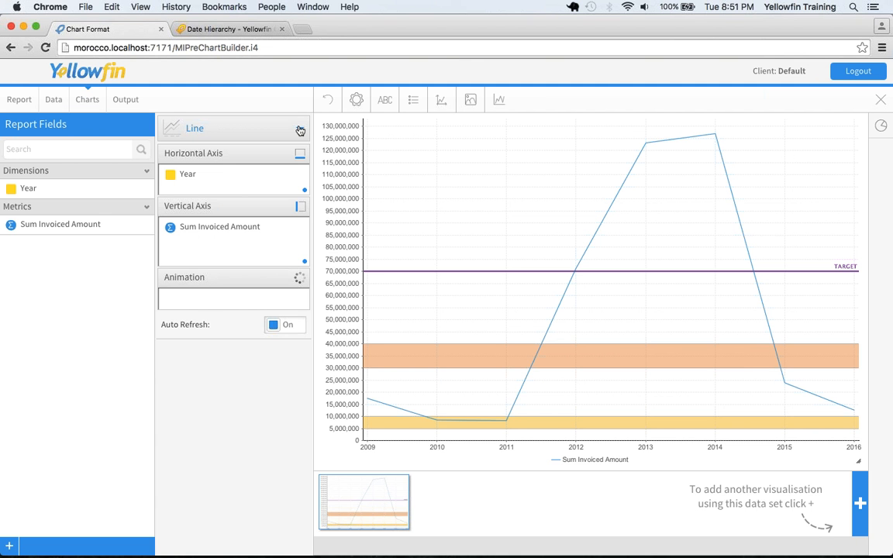
pyautogui.click(300, 129)
pyautogui.click(318, 152)
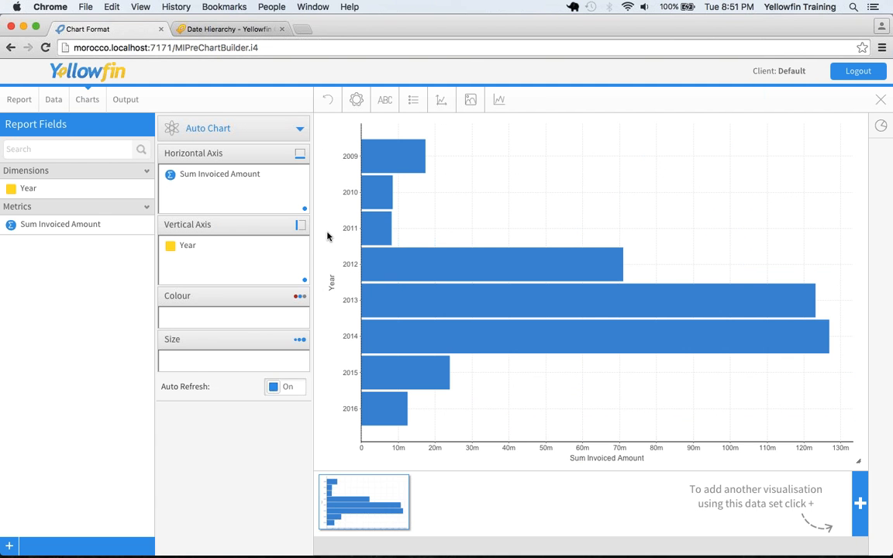
pyautogui.moveTo(225, 173); pyautogui.dragTo(15, 248)
pyautogui.click(53, 99)
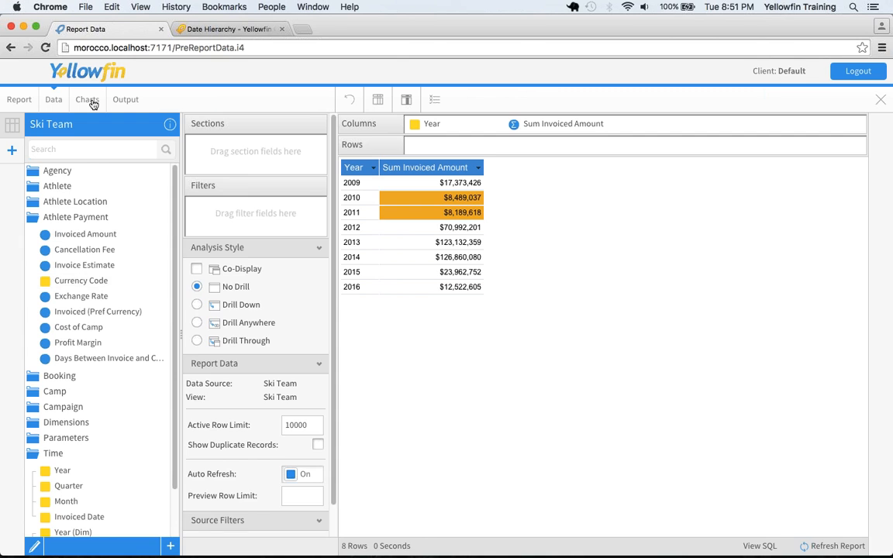
pyautogui.click(87, 99)
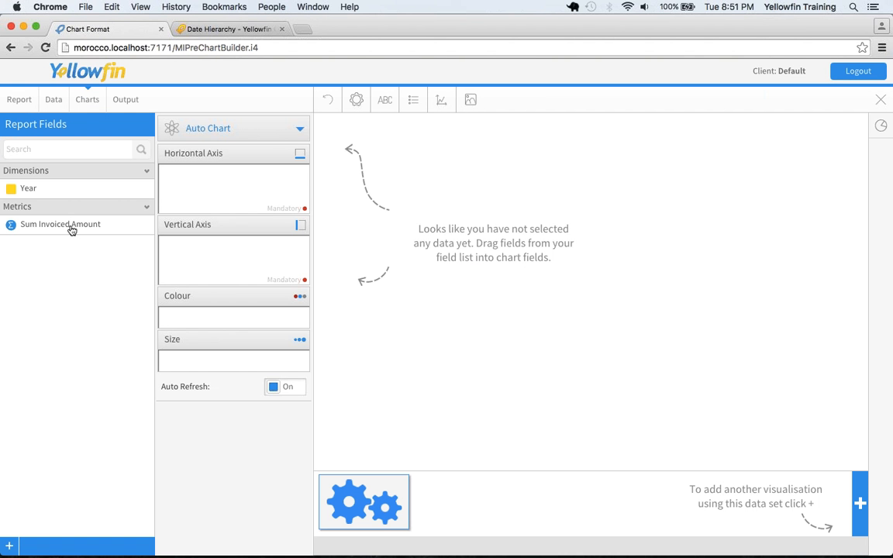
# Step: Try an Auto Chart with Year on the horizontal axis, Sum Invoiced Amount on the vertical axis and Year as colour
pyautogui.moveTo(47, 189); pyautogui.dragTo(183, 182)
pyautogui.moveTo(103, 221); pyautogui.dragTo(207, 272)
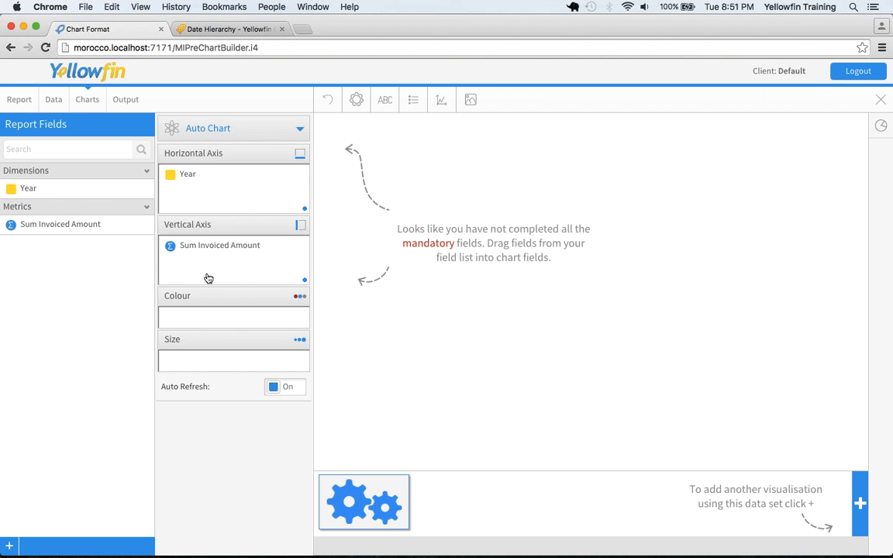
pyautogui.moveTo(36, 190); pyautogui.dragTo(226, 322)
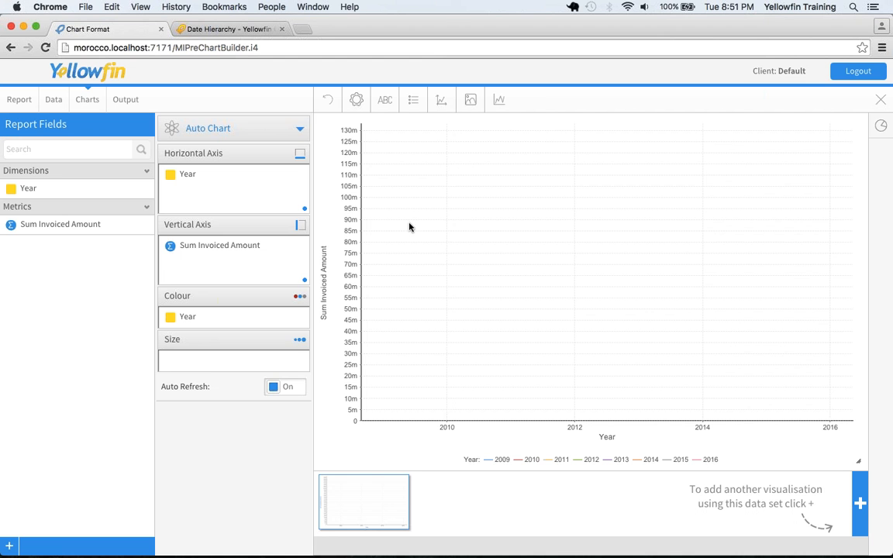
# Step: Reset the chart, removing its fields and formatting
pyautogui.click(327, 99)
pyautogui.click(337, 144)
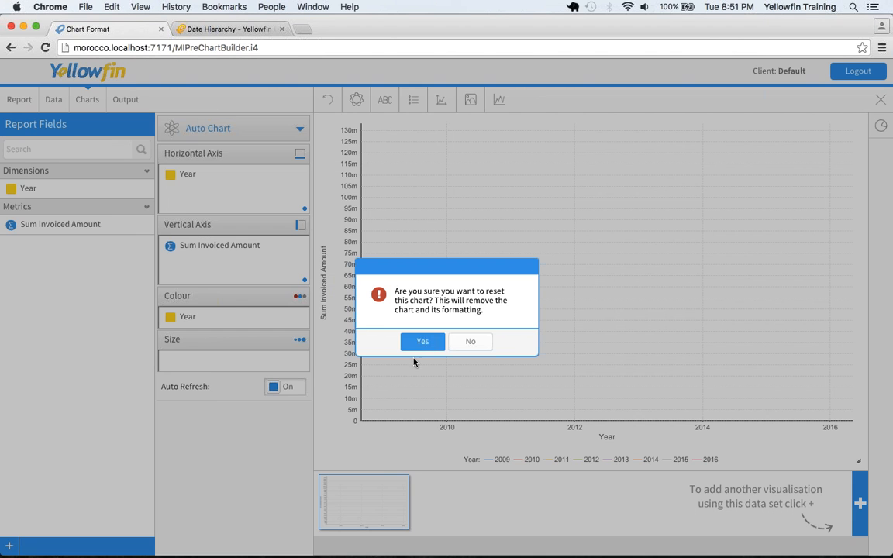
pyautogui.click(419, 343)
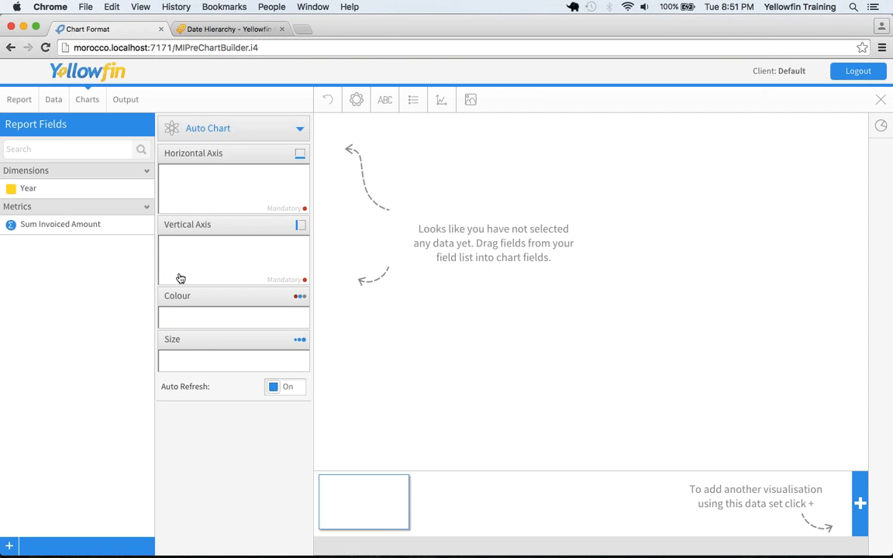
# Step: Retry the Auto Chart with Year across, Sum Invoiced Amount on the vertical axis and Year as the colour field
pyautogui.moveTo(31, 188); pyautogui.dragTo(225, 186)
pyautogui.moveTo(62, 223); pyautogui.dragTo(183, 252)
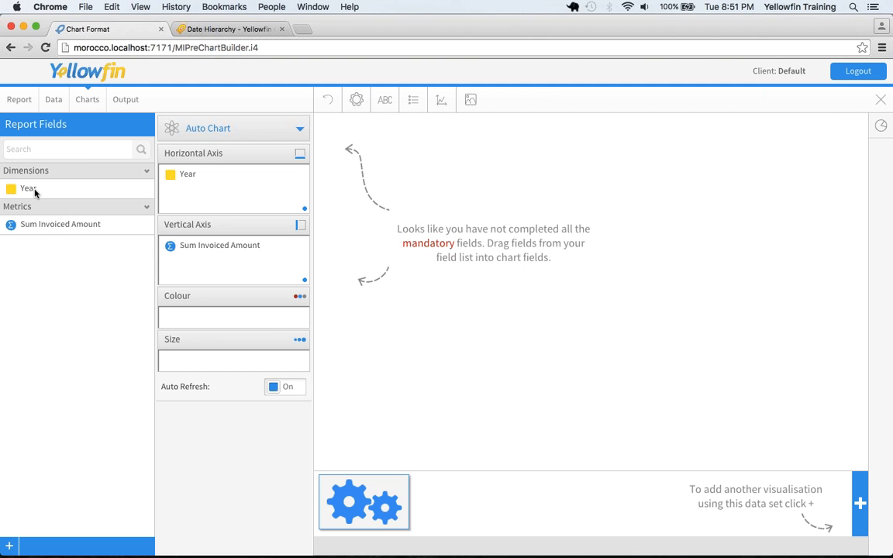
pyautogui.moveTo(34, 192); pyautogui.dragTo(213, 321)
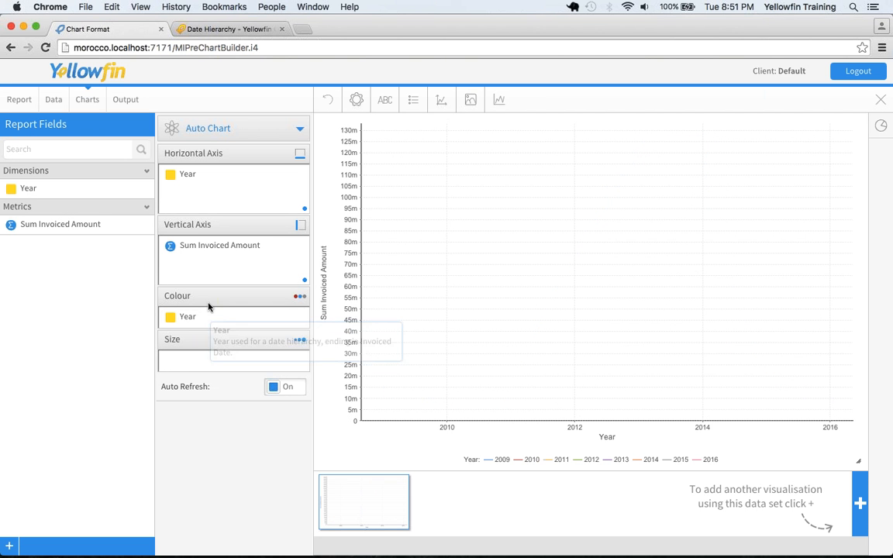
pyautogui.moveTo(187, 317)
pyautogui.mouseDown()
pyautogui.moveTo(84, 329)
pyautogui.moveTo(194, 320)
pyautogui.mouseUp()
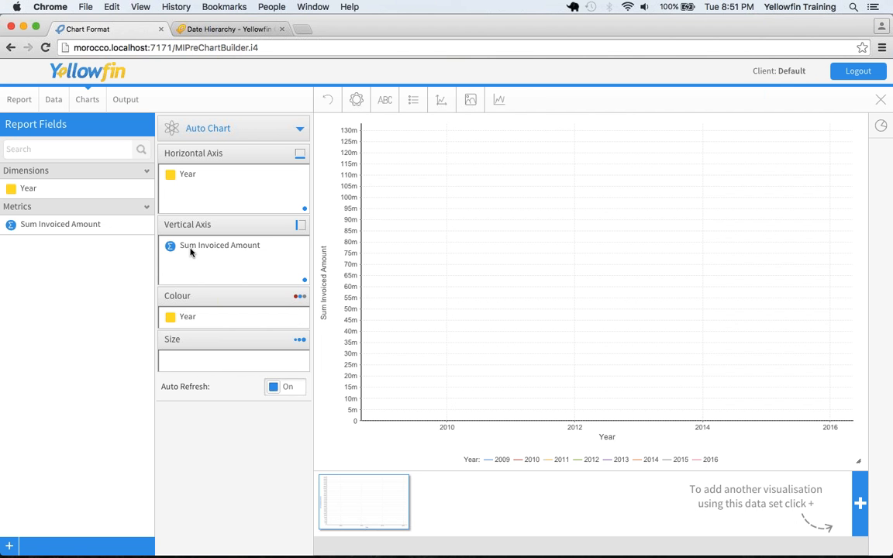
# Step: Remove Sum Invoiced Amount from the vertical axis and Year from both the horizontal axis and the colour field
pyautogui.moveTo(191, 248); pyautogui.dragTo(109, 224)
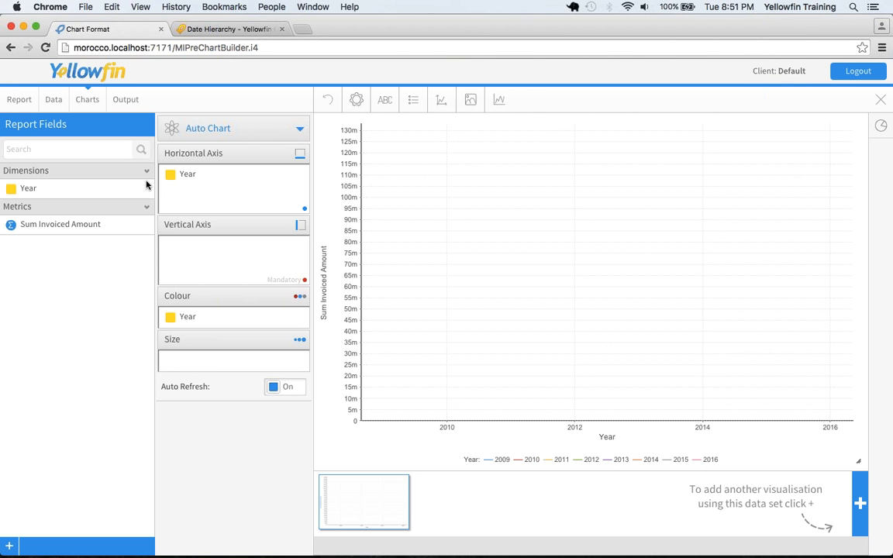
pyautogui.moveTo(175, 176); pyautogui.dragTo(55, 245)
pyautogui.moveTo(191, 319); pyautogui.dragTo(868, 251)
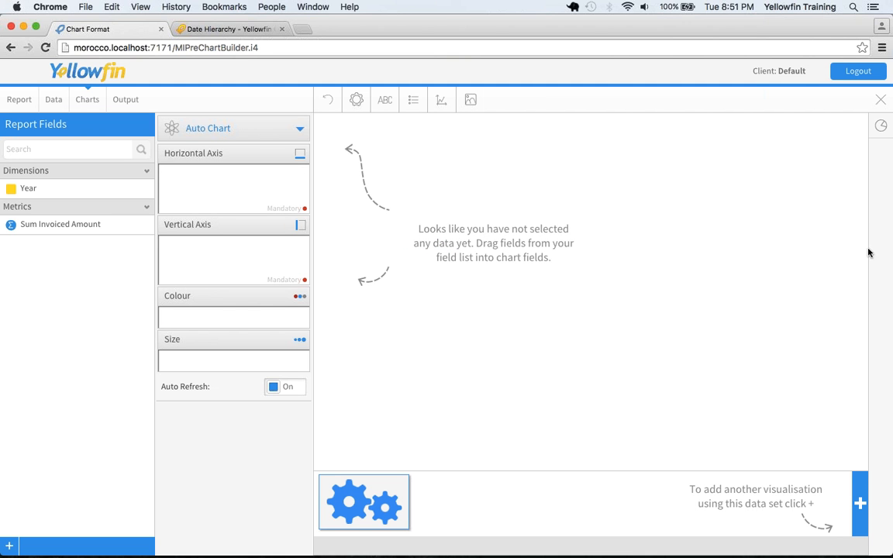